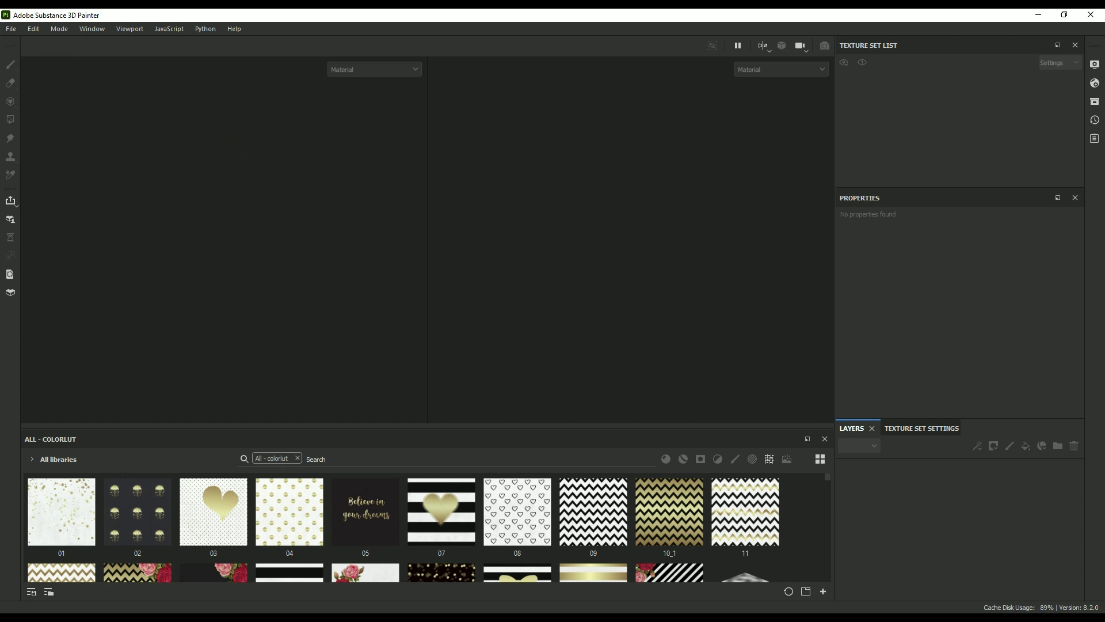
# Step: Start a new project with the PBR - Metallic Roughness Alpha-test template and select dress_low as its mesh file
pyautogui.click(12, 32)
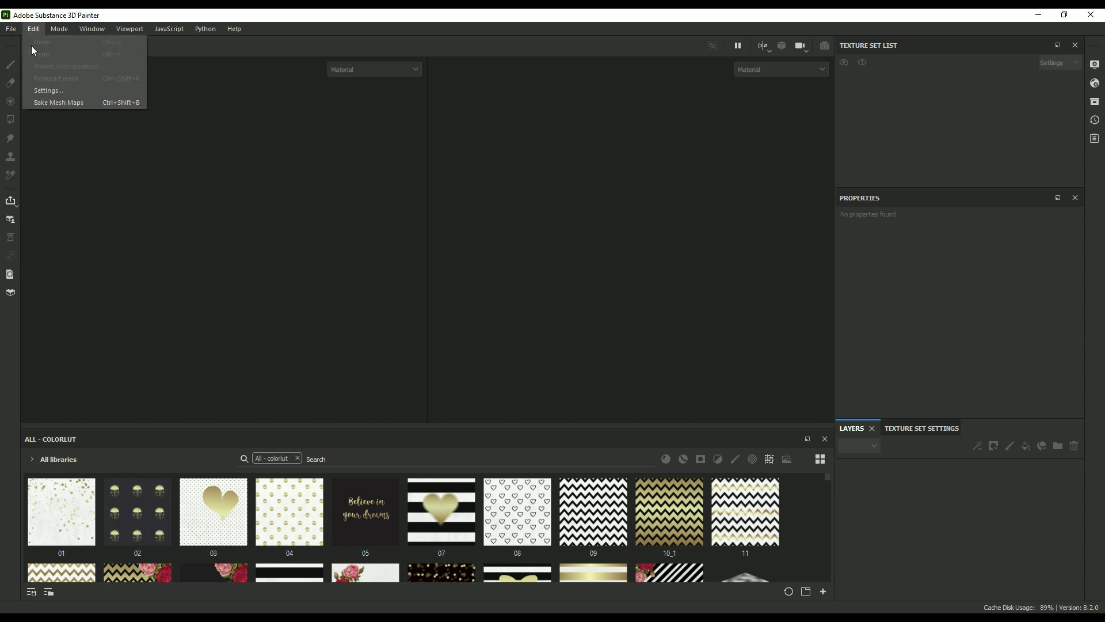
pyautogui.click(17, 45)
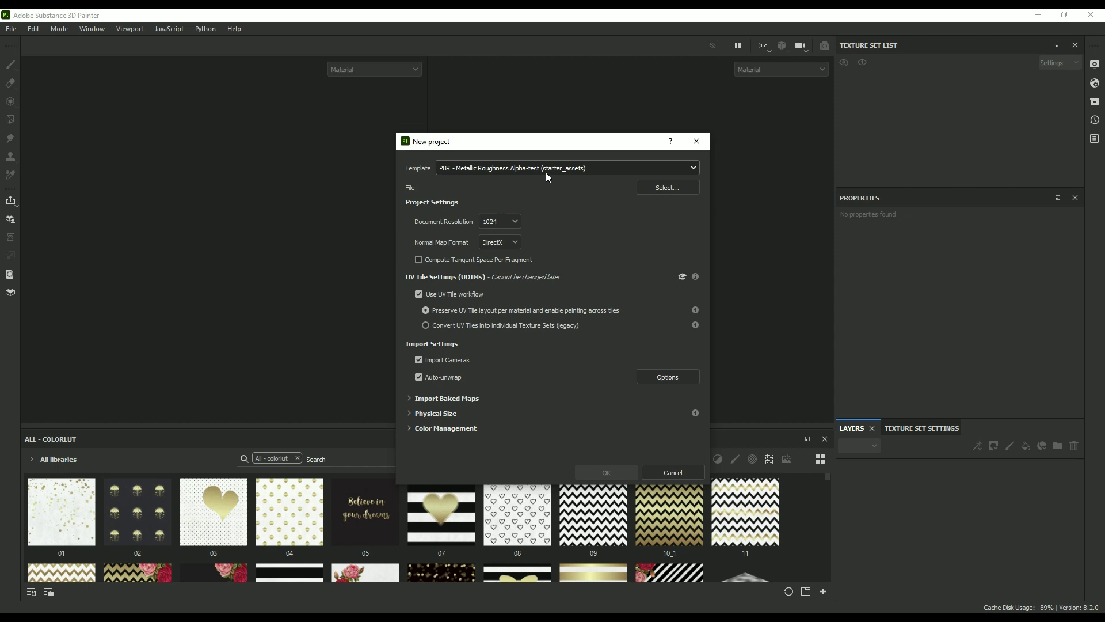
pyautogui.click(623, 170)
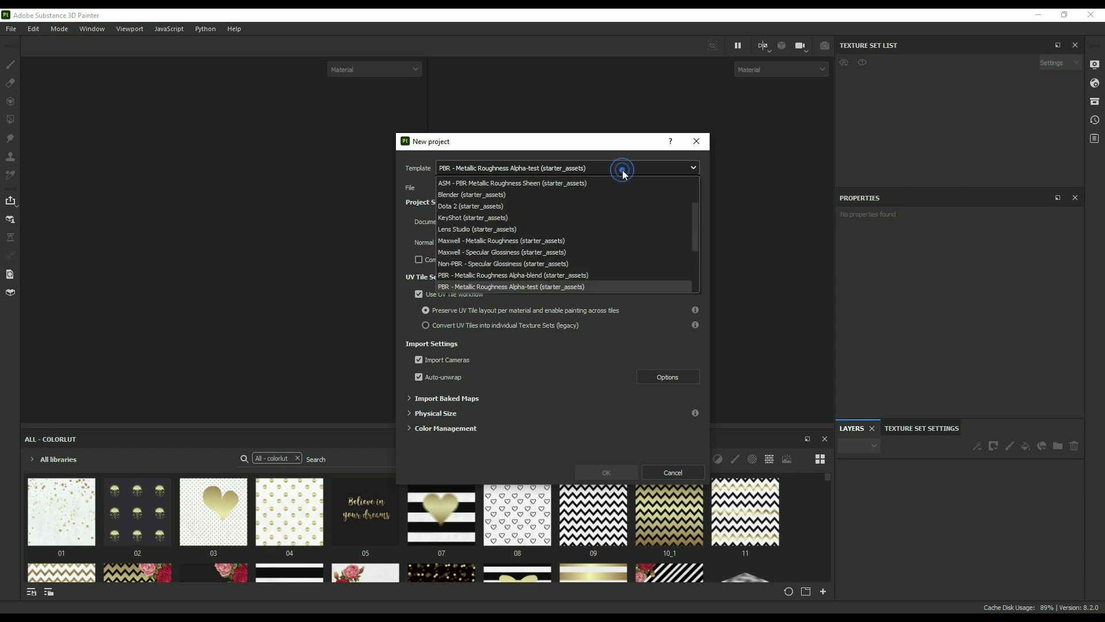
pyautogui.click(524, 287)
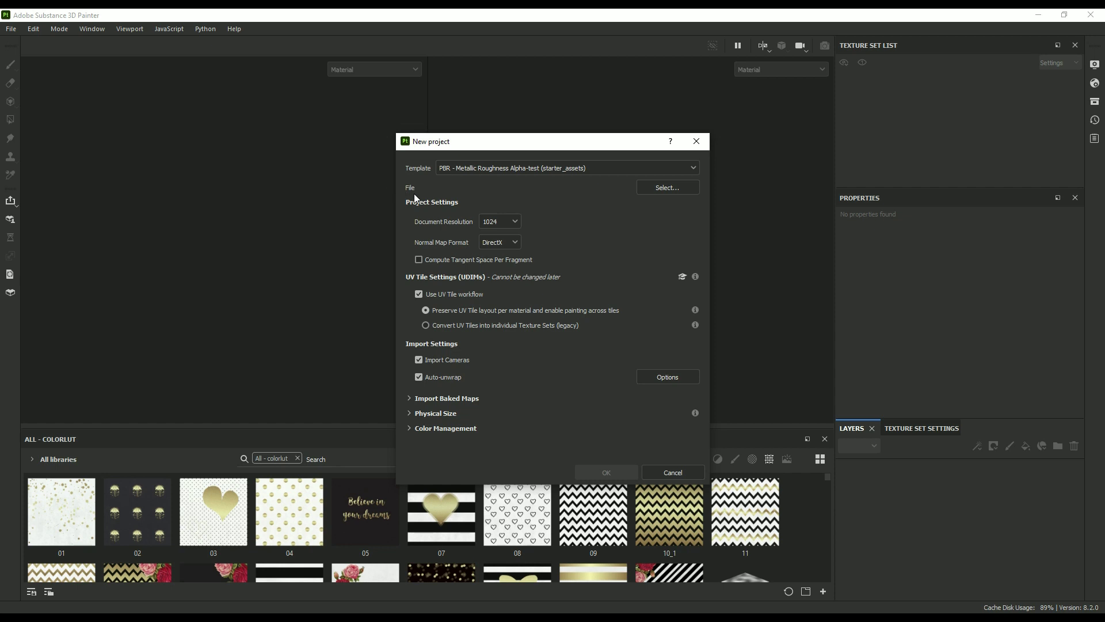
pyautogui.click(676, 194)
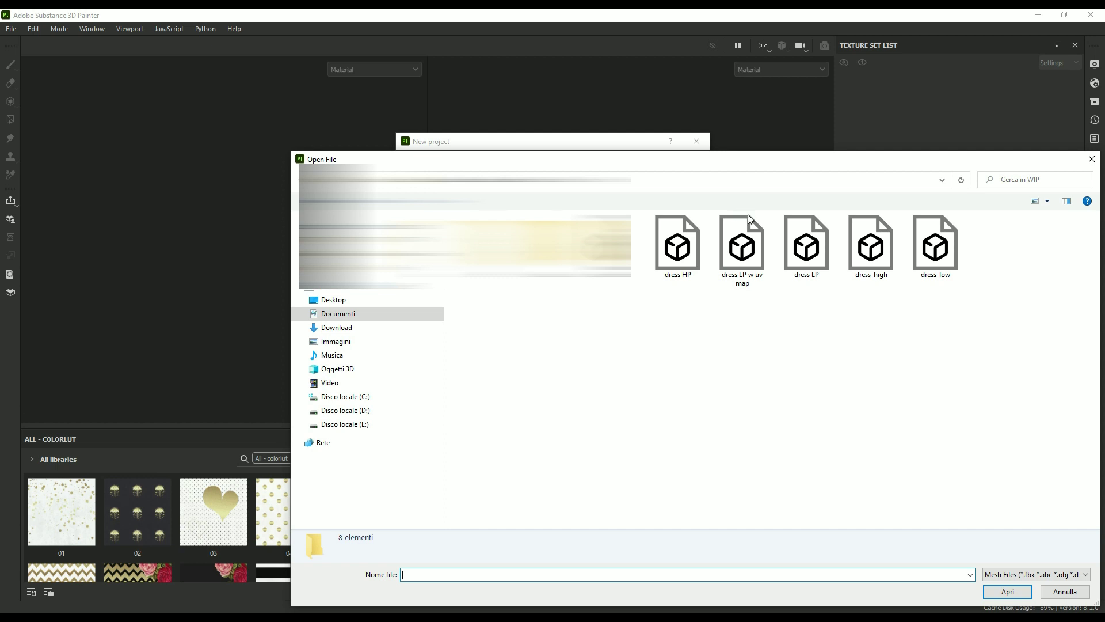
pyautogui.click(940, 262)
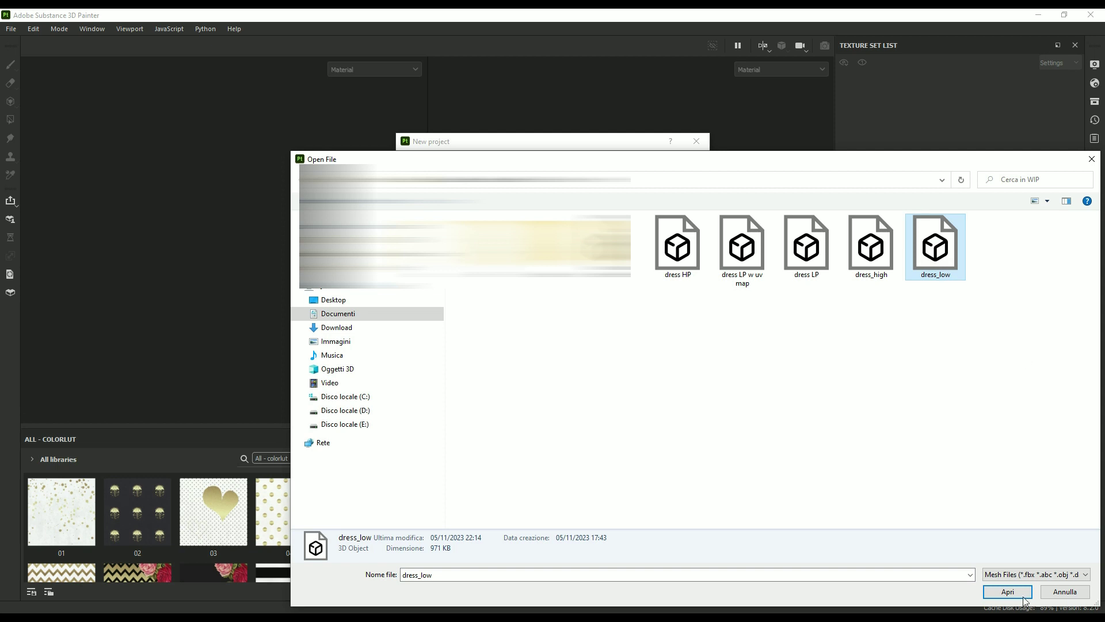
pyautogui.click(1009, 592)
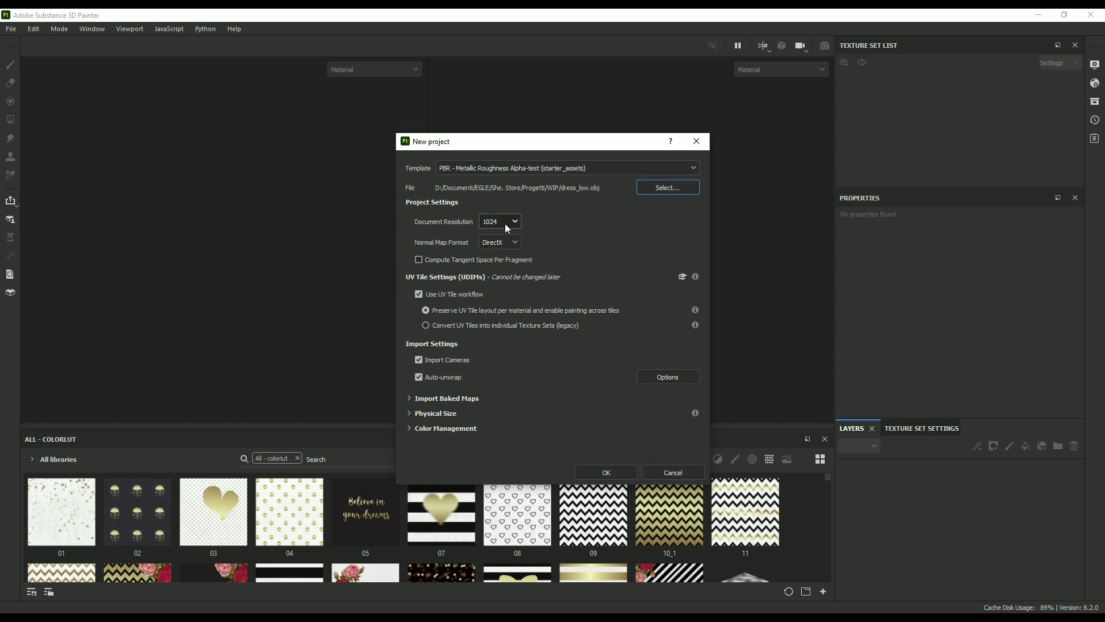
# Step: Set the normal map format to OpenGL, enable Compute Tangent Space Per Fragment, and create the project
pyautogui.click(503, 244)
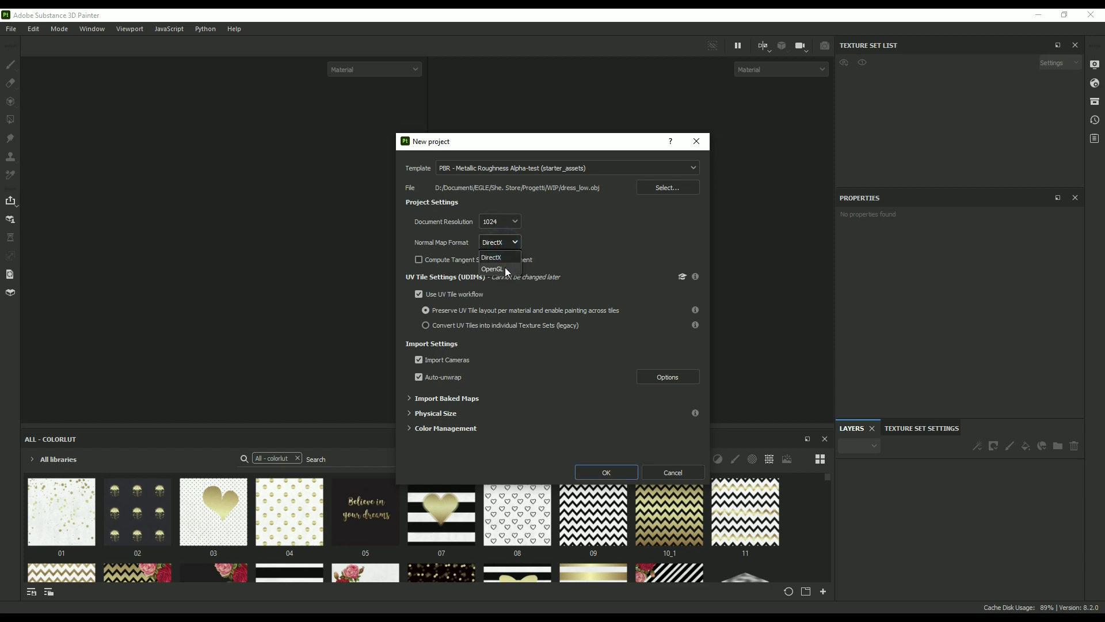
pyautogui.click(505, 270)
pyautogui.click(423, 259)
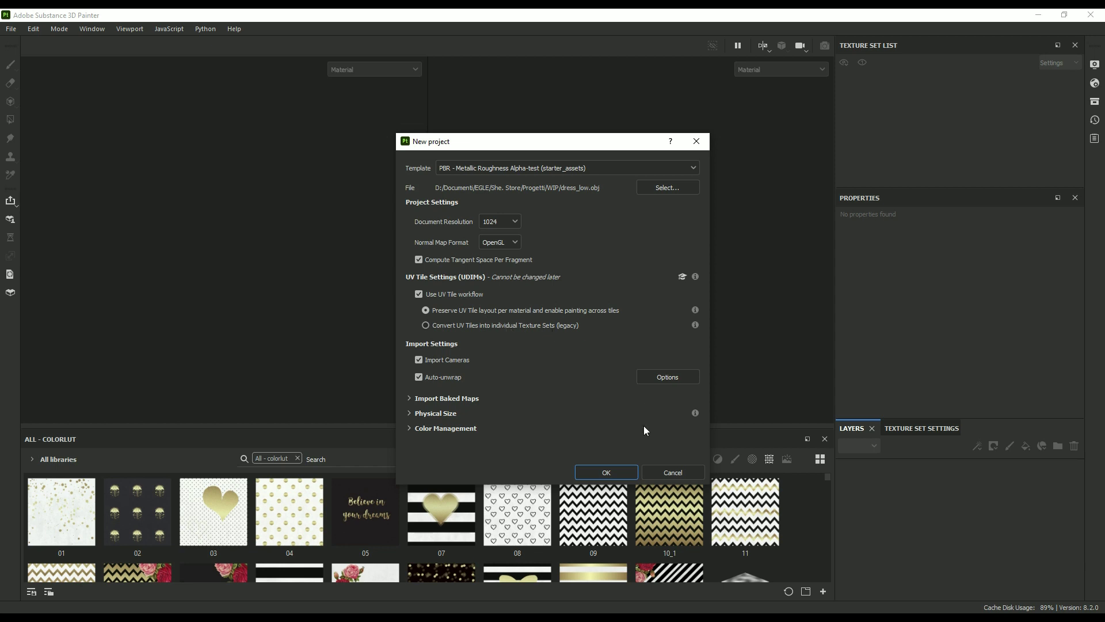
pyautogui.click(606, 473)
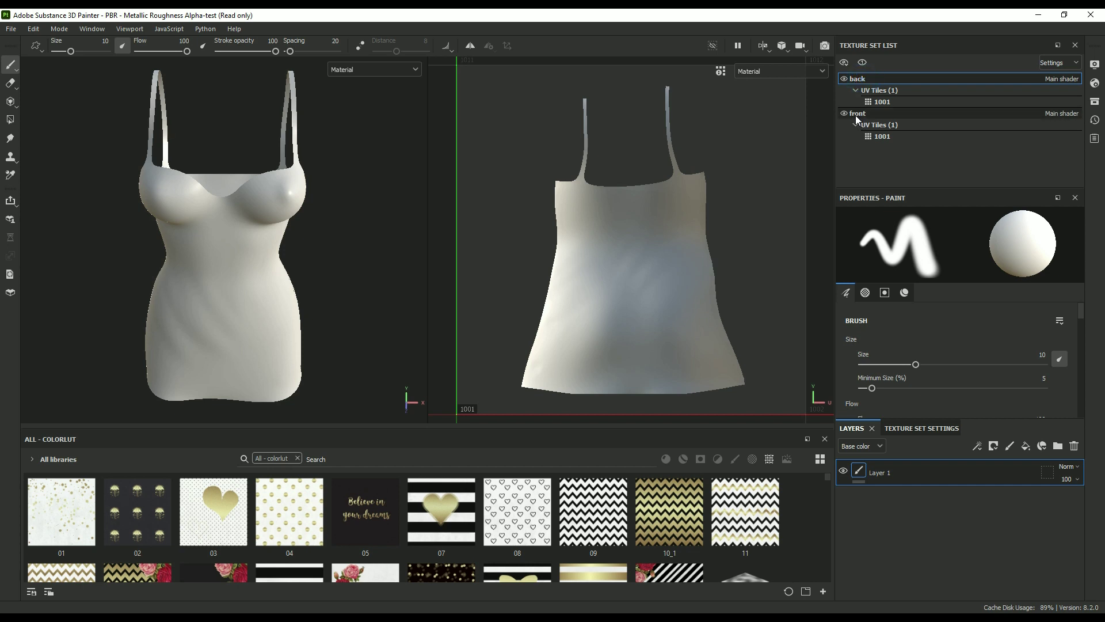
# Step: Examine the dress from both sides and compare the UV layouts of the back and front texture sets
pyautogui.moveTo(330, 305)
pyautogui.keyDown('alt'); pyautogui.mouseDown(button='right')
pyautogui.moveTo(333, 279)
pyautogui.moveTo(341, 304)
pyautogui.mouseUp(button='right'); pyautogui.keyUp('alt')
pyautogui.keyDown('alt'); pyautogui.moveTo(341, 305); pyautogui.dragTo(671, 264); pyautogui.keyUp('alt')
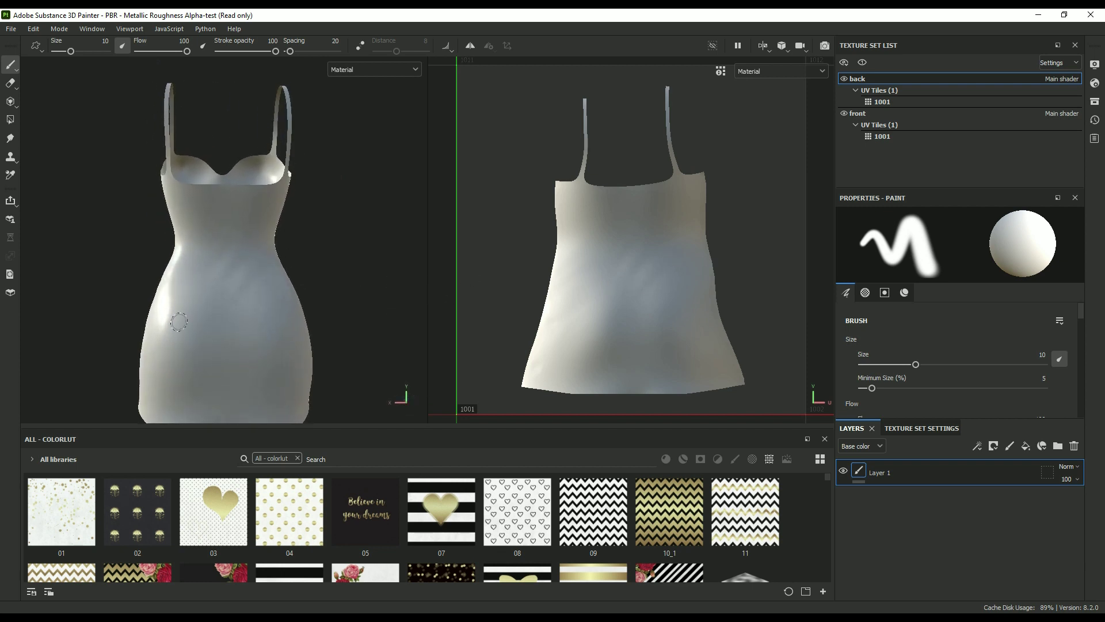
pyautogui.click(875, 115)
pyautogui.keyDown('alt'); pyautogui.moveTo(345, 328); pyautogui.dragTo(25, 333); pyautogui.keyUp('alt')
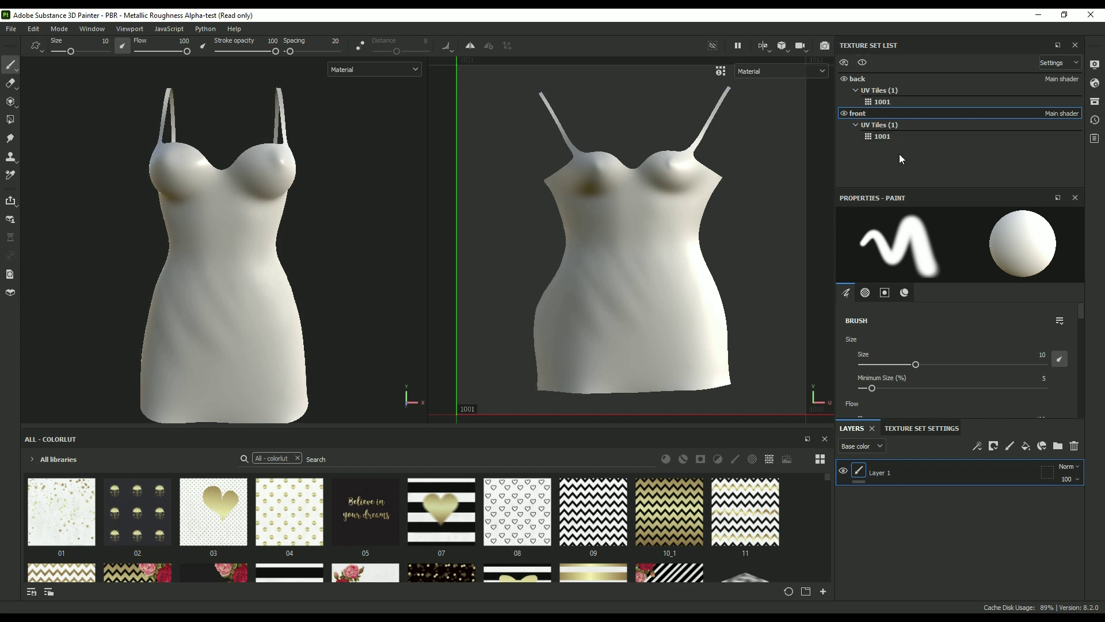
pyautogui.moveTo(349, 329)
pyautogui.keyDown('alt'); pyautogui.mouseDown()
pyautogui.moveTo(547, 313)
pyautogui.moveTo(364, 326)
pyautogui.mouseUp(); pyautogui.keyUp('alt')
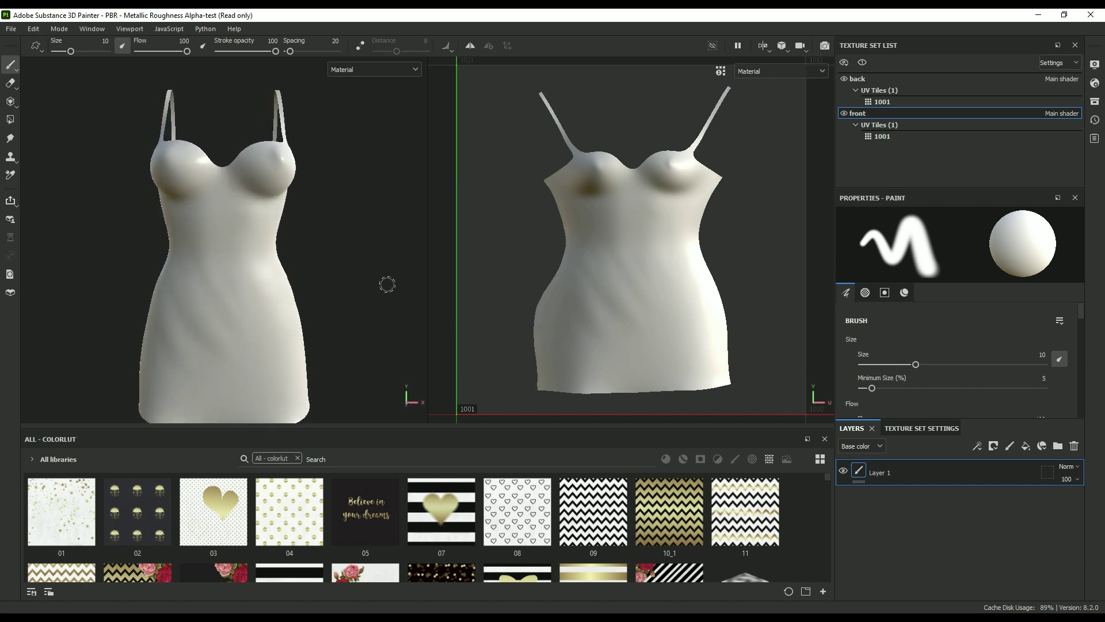
pyautogui.moveTo(350, 307)
pyautogui.keyDown('alt'); pyautogui.mouseDown(button='right')
pyautogui.moveTo(380, 305)
pyautogui.moveTo(348, 320)
pyautogui.mouseUp(button='right'); pyautogui.keyUp('alt')
pyautogui.moveTo(349, 321)
pyautogui.keyDown('alt'); pyautogui.mouseDown()
pyautogui.moveTo(641, 322)
pyautogui.moveTo(360, 331)
pyautogui.mouseUp(); pyautogui.keyUp('alt')
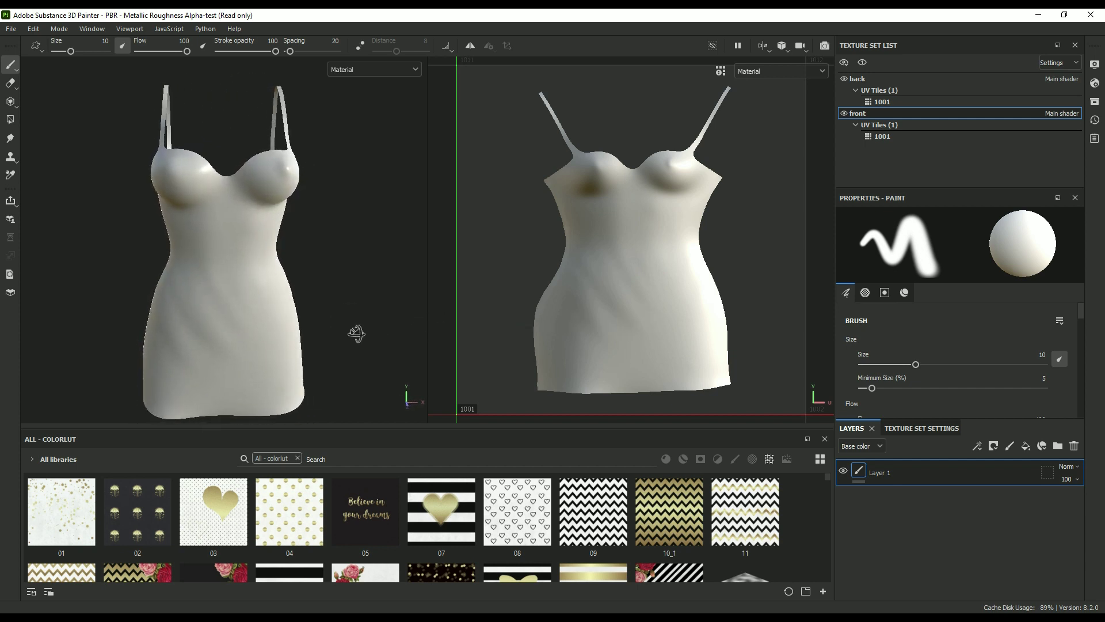
pyautogui.click(863, 79)
pyautogui.click(861, 114)
pyautogui.moveTo(363, 316)
pyautogui.keyDown('alt'); pyautogui.mouseDown()
pyautogui.moveTo(698, 306)
pyautogui.moveTo(136, 313)
pyautogui.moveTo(494, 313)
pyautogui.moveTo(235, 316)
pyautogui.moveTo(357, 315)
pyautogui.mouseUp(); pyautogui.keyUp('alt')
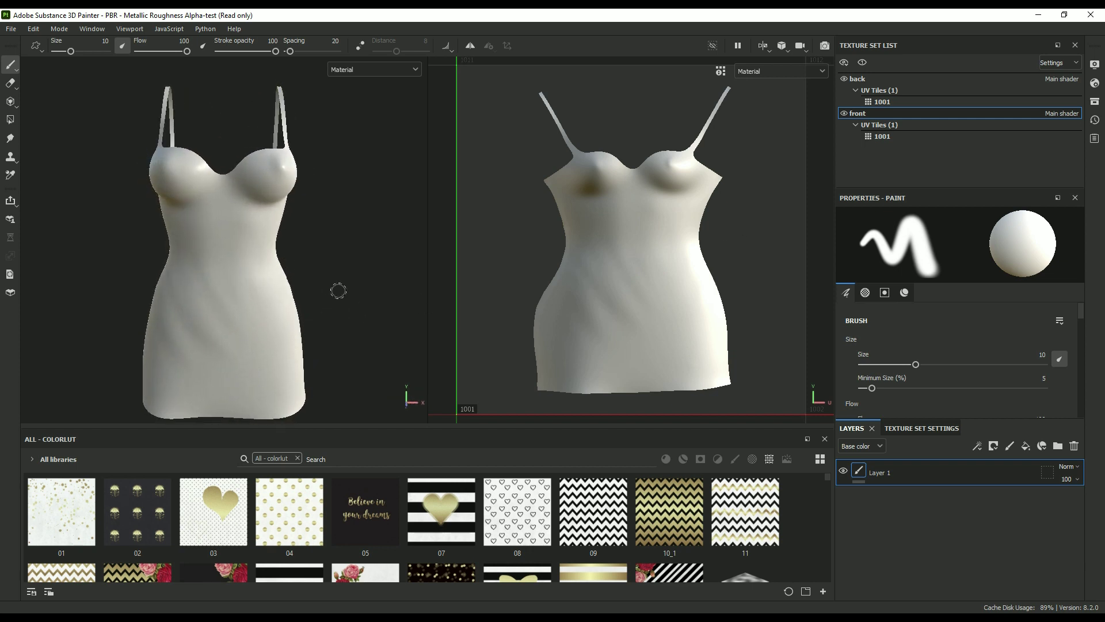
pyautogui.scroll(-3, 332, 287)
pyautogui.scroll(-3, 333, 287)
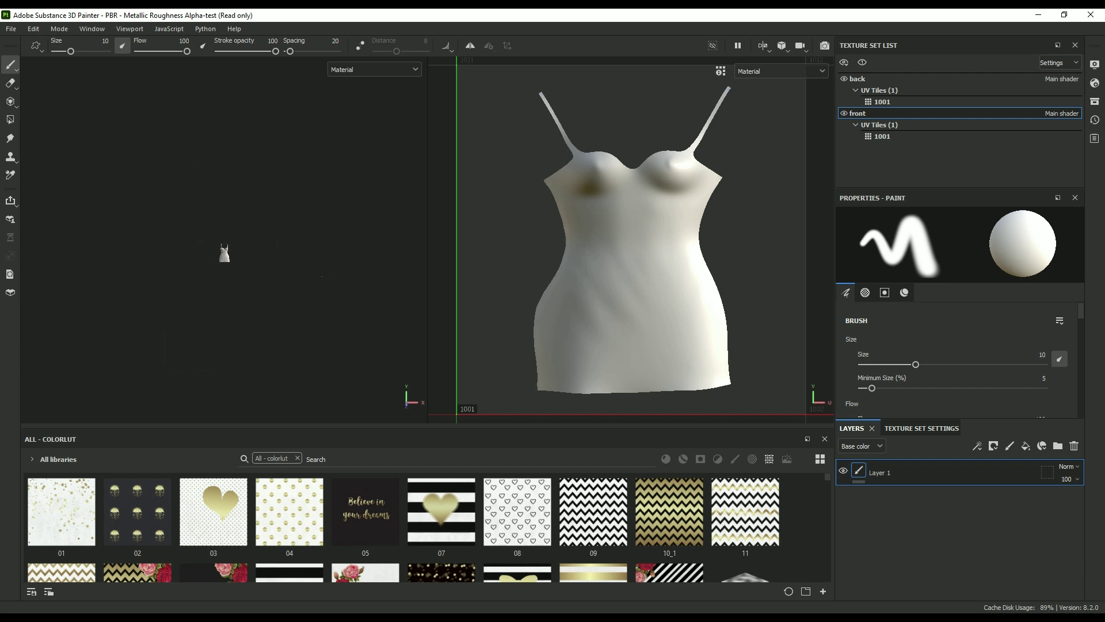
pyautogui.scroll(5, 311, 271)
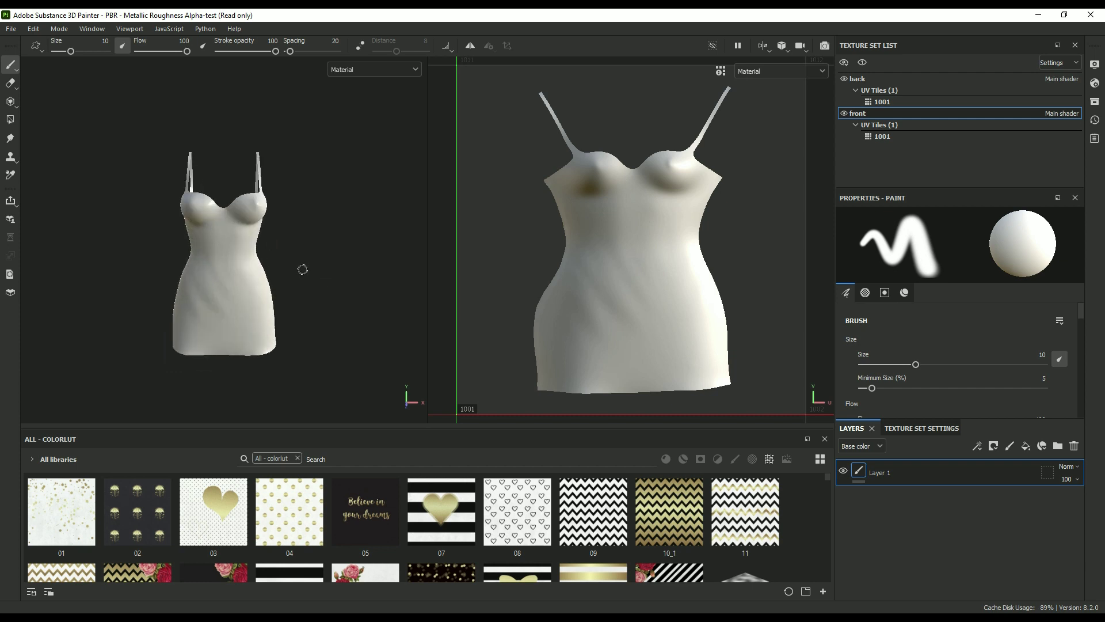
pyautogui.scroll(-5, 308, 269)
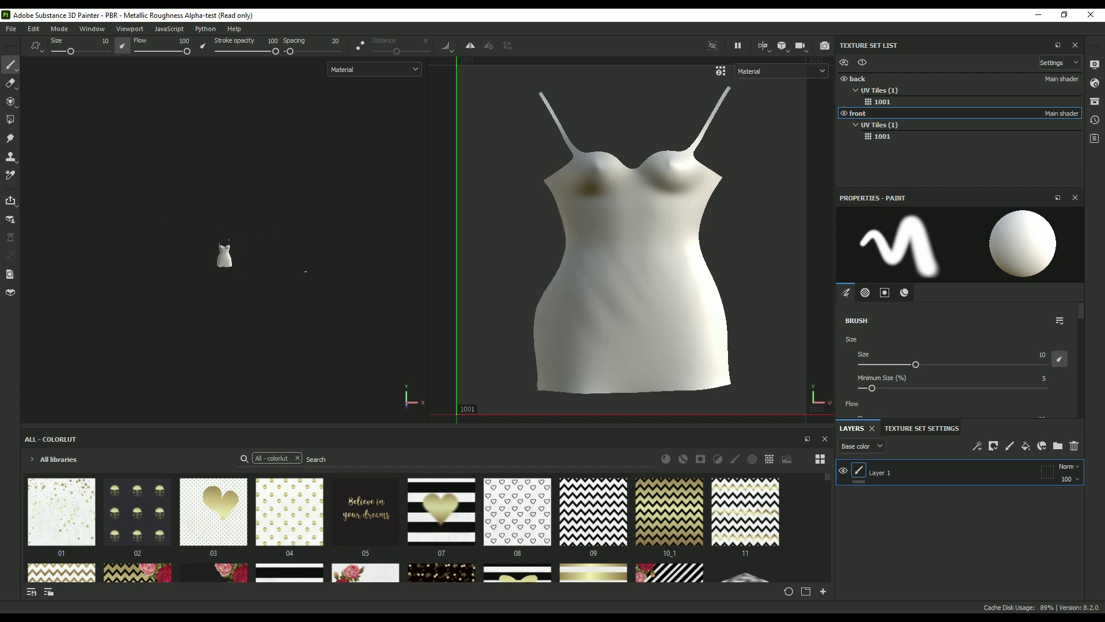
pyautogui.scroll(5, 306, 270)
pyautogui.scroll(-5, 307, 270)
pyautogui.scroll(5, 307, 269)
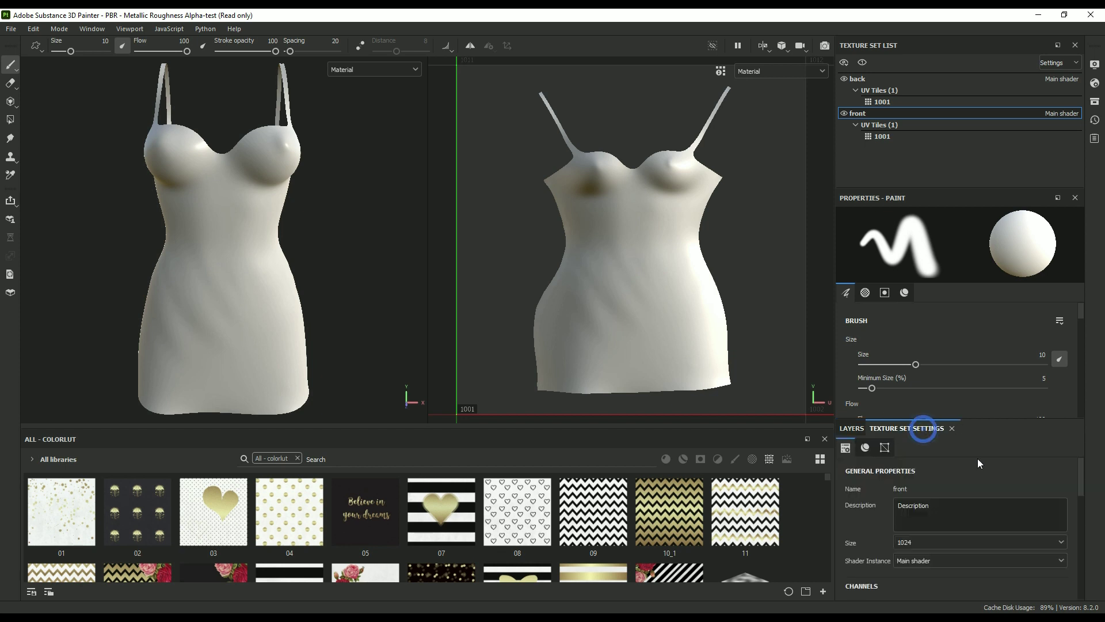
# Step: Open the mesh map baking settings, set the output size to 1024, and load dress_high as the high definition mesh
pyautogui.moveTo(1083, 479); pyautogui.dragTo(1087, 564)
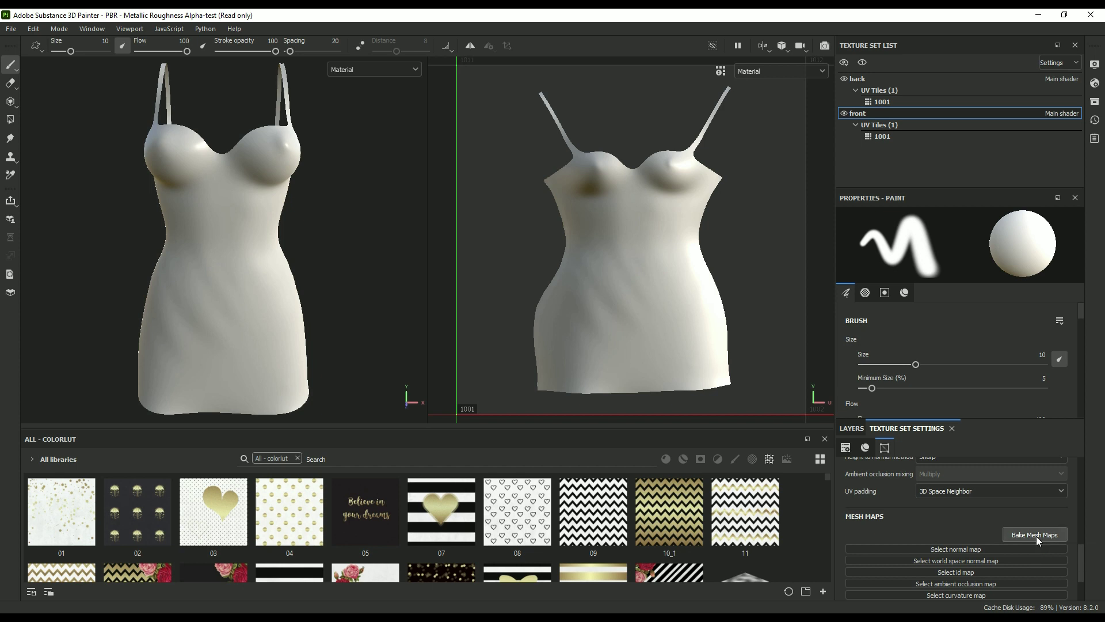
pyautogui.click(1035, 535)
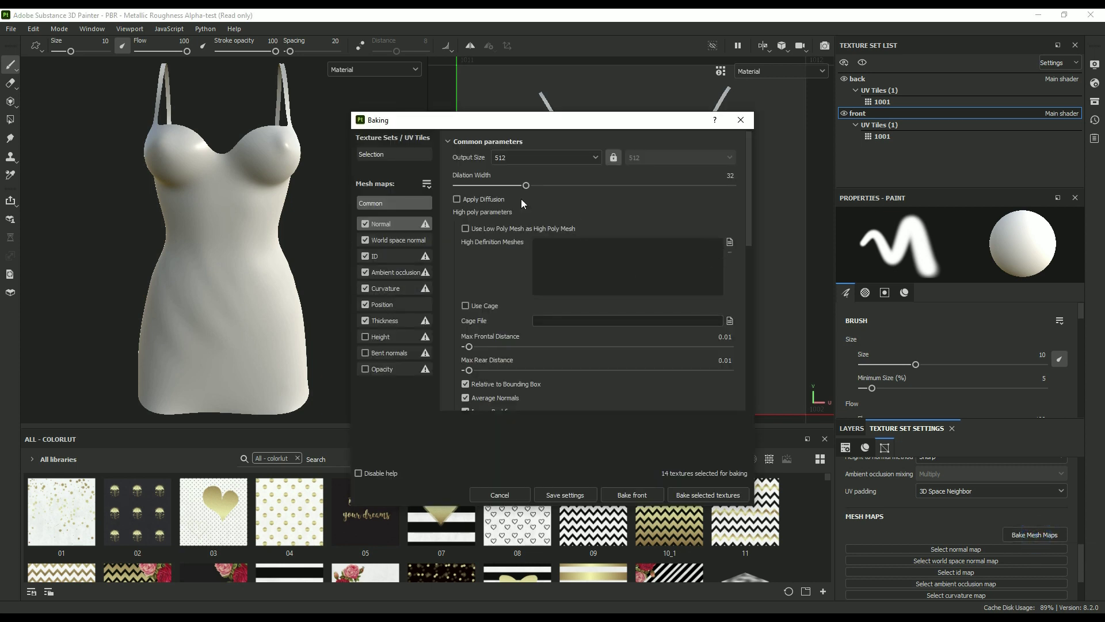
pyautogui.click(503, 157)
pyautogui.click(499, 230)
pyautogui.click(729, 241)
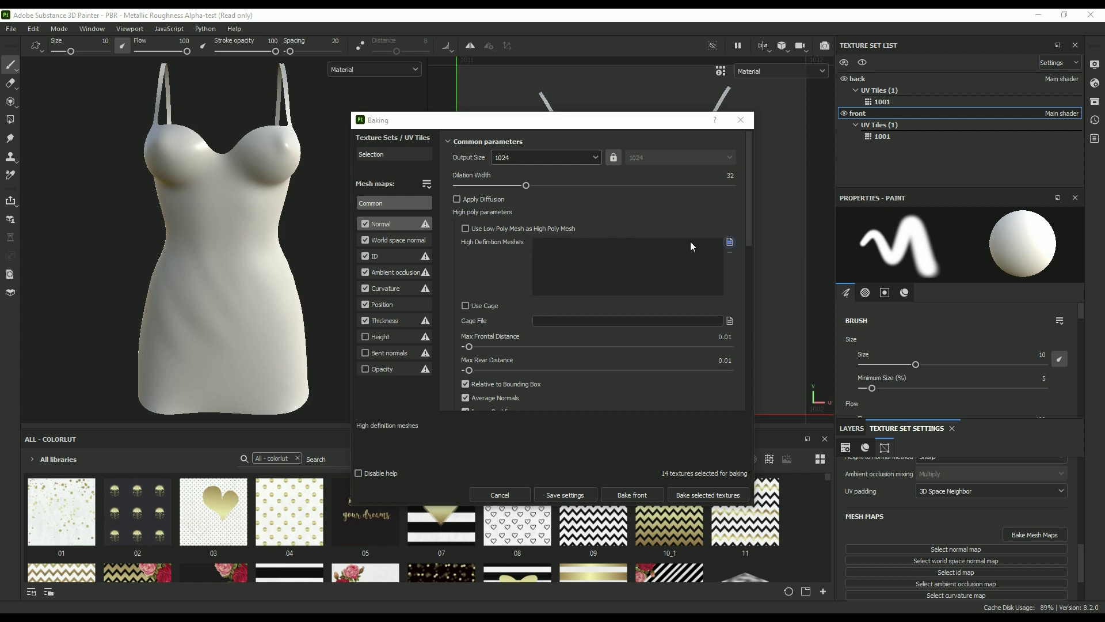
pyautogui.click(870, 249)
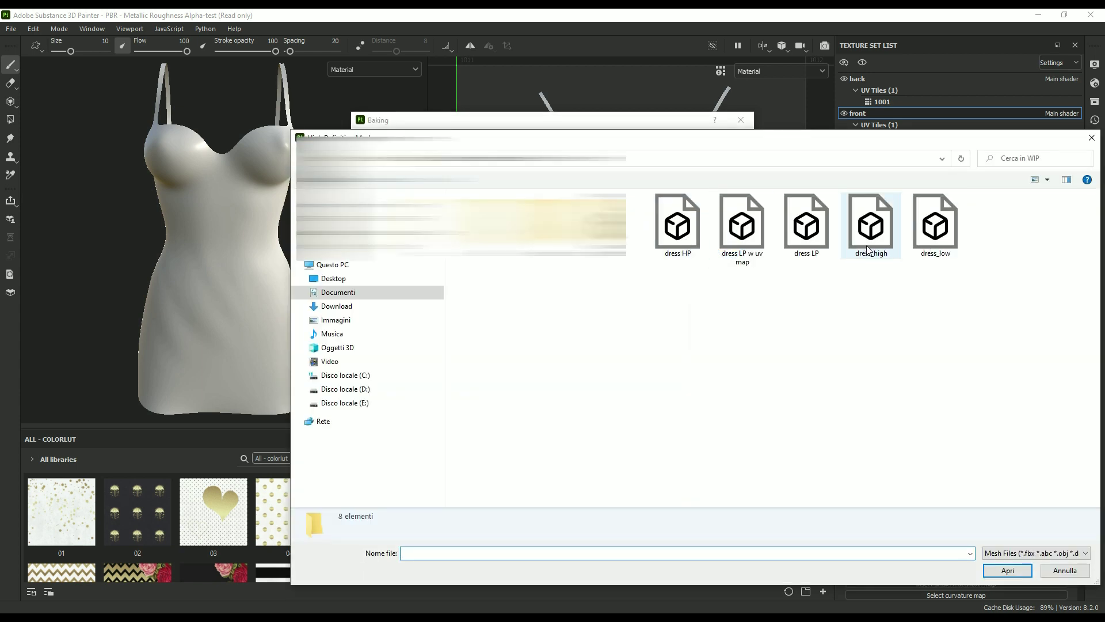
pyautogui.click(1007, 570)
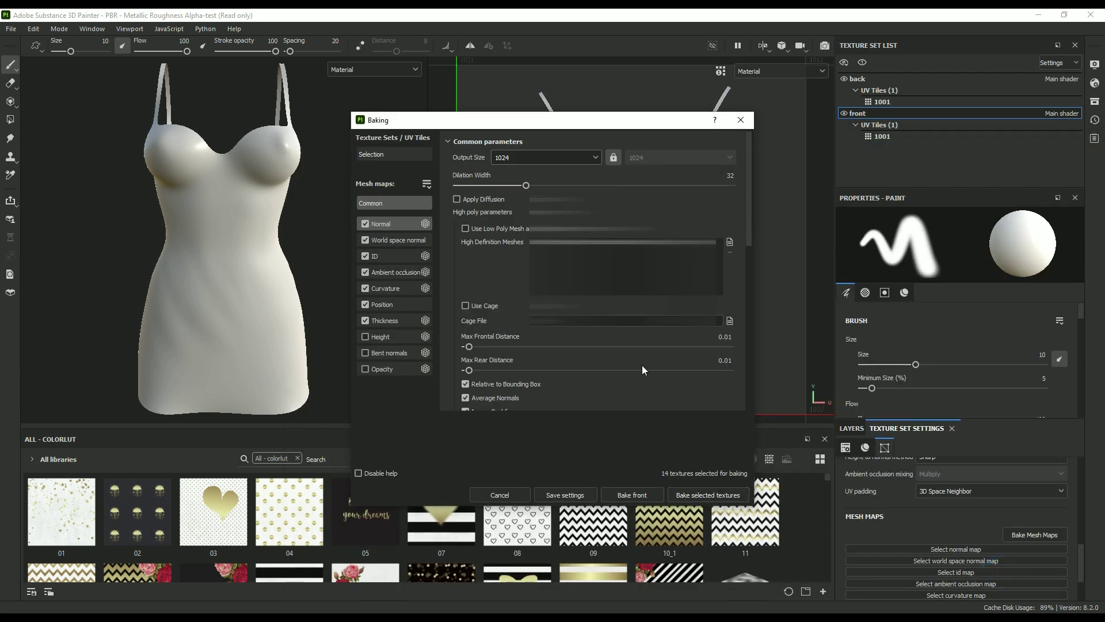
# Step: Exclude the ID map from the bake and set antialiasing to Subsampling 2x2
pyautogui.click(364, 256)
pyautogui.moveTo(750, 238); pyautogui.dragTo(755, 303)
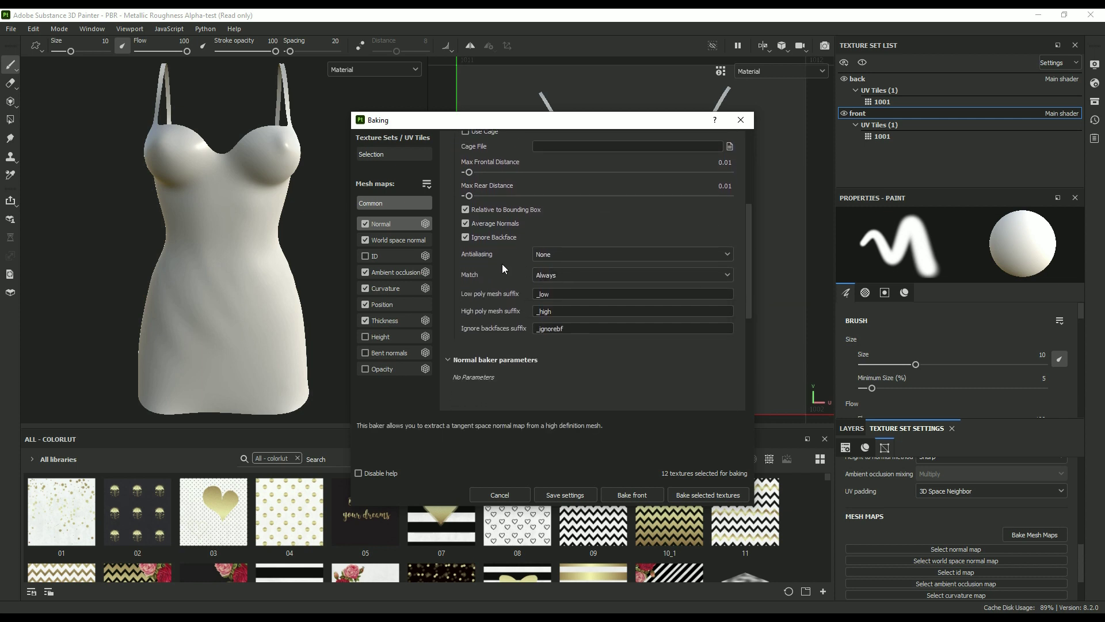
pyautogui.click(583, 255)
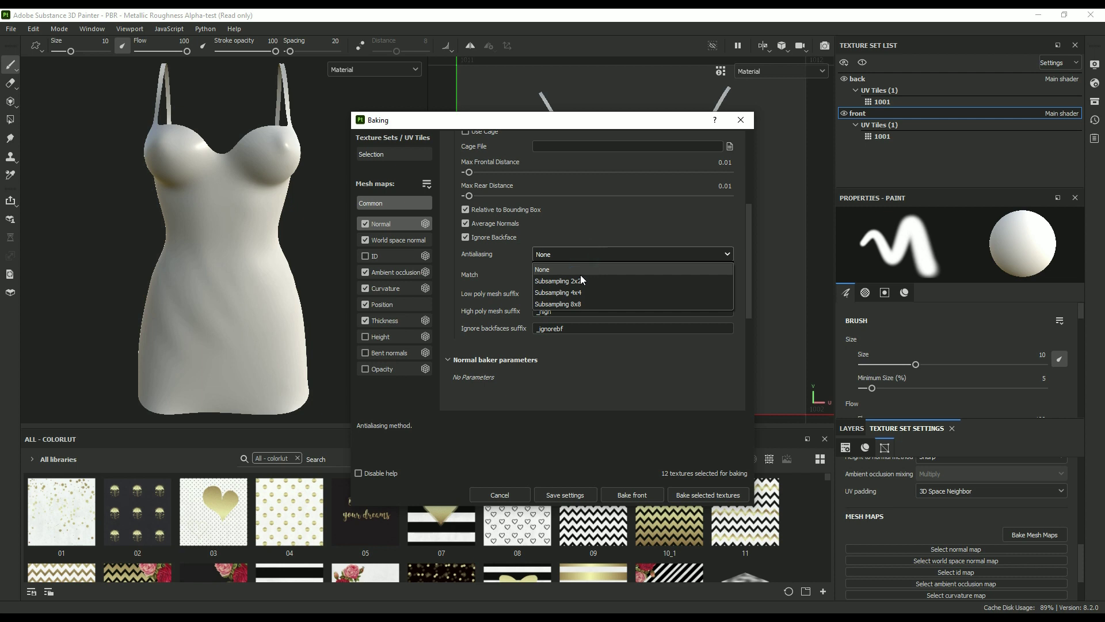
pyautogui.click(579, 282)
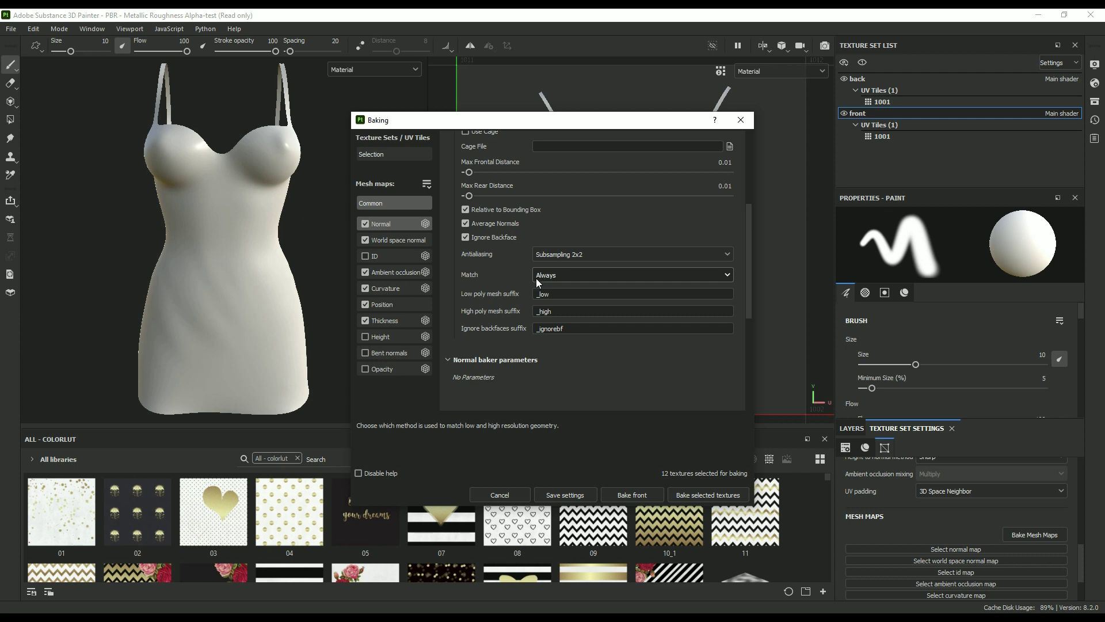
# Step: Bake the selected mesh maps for the front and back texture sets and close the baking report
pyautogui.moveTo(750, 270); pyautogui.dragTo(745, 218)
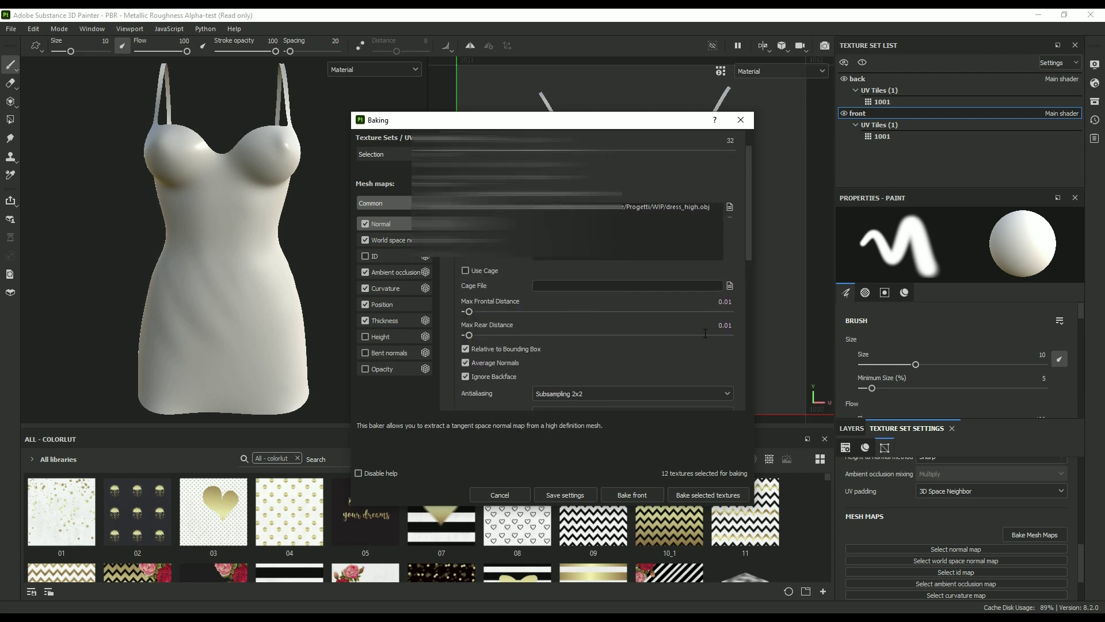
pyautogui.click(715, 496)
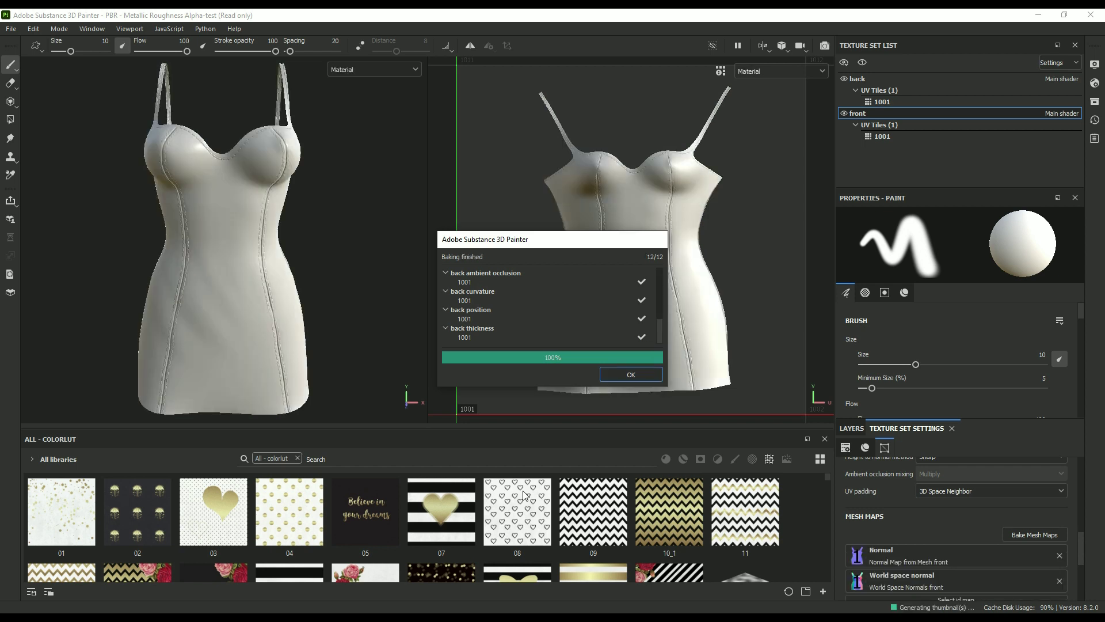
pyautogui.click(632, 375)
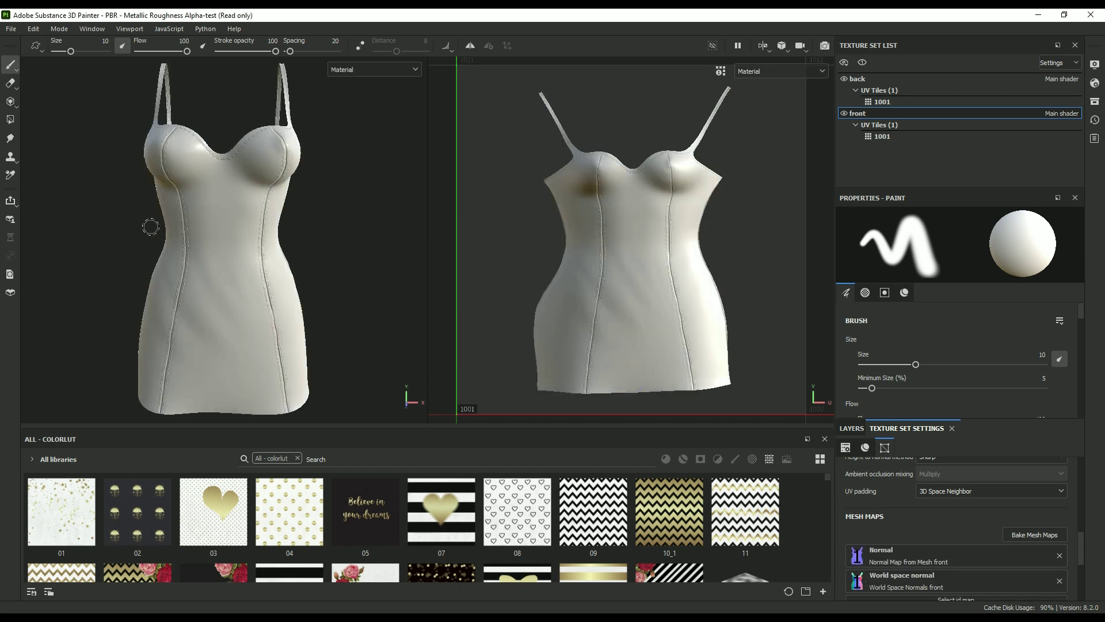
# Step: Inspect the baked seams and stitching on the dress from the front, back and side, up close and at full length
pyautogui.moveTo(353, 322)
pyautogui.keyDown('alt'); pyautogui.mouseDown()
pyautogui.moveTo(636, 323)
pyautogui.moveTo(335, 323)
pyautogui.moveTo(361, 324)
pyautogui.mouseUp(); pyautogui.keyUp('alt')
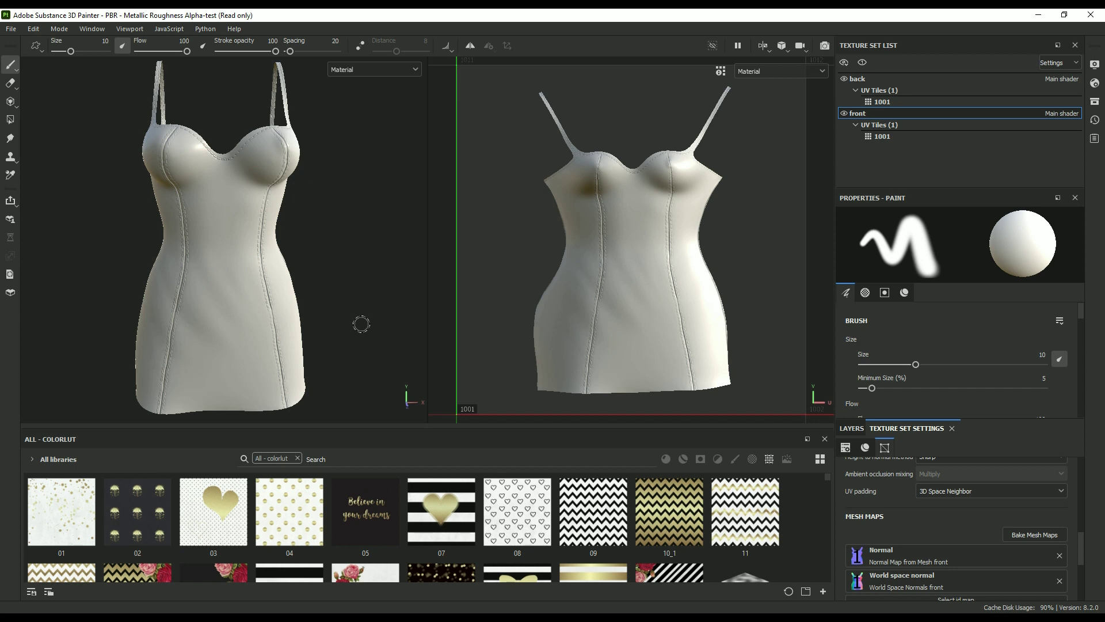
pyautogui.keyDown('alt'); pyautogui.moveTo(377, 320); pyautogui.dragTo(657, 310); pyautogui.keyUp('alt')
pyautogui.scroll(2, 350, 314)
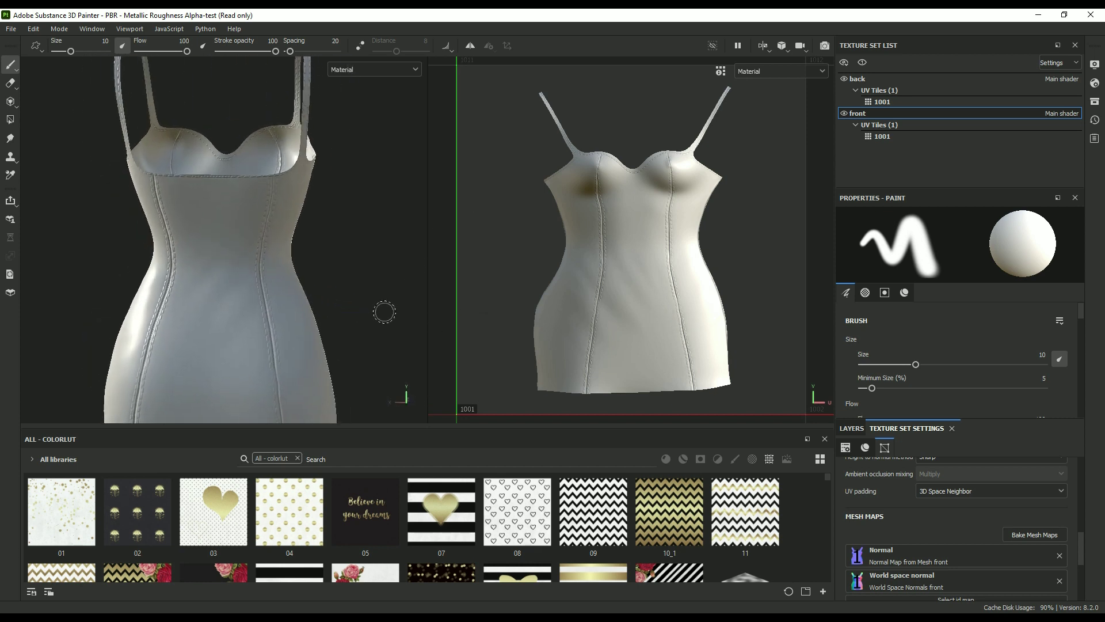
pyautogui.scroll(5, 382, 309)
pyautogui.scroll(1, 351, 309)
pyautogui.moveTo(350, 310)
pyautogui.keyDown('alt'); pyautogui.mouseDown()
pyautogui.moveTo(330, 309)
pyautogui.moveTo(352, 308)
pyautogui.mouseUp(); pyautogui.keyUp('alt')
pyautogui.scroll(-8, 352, 308)
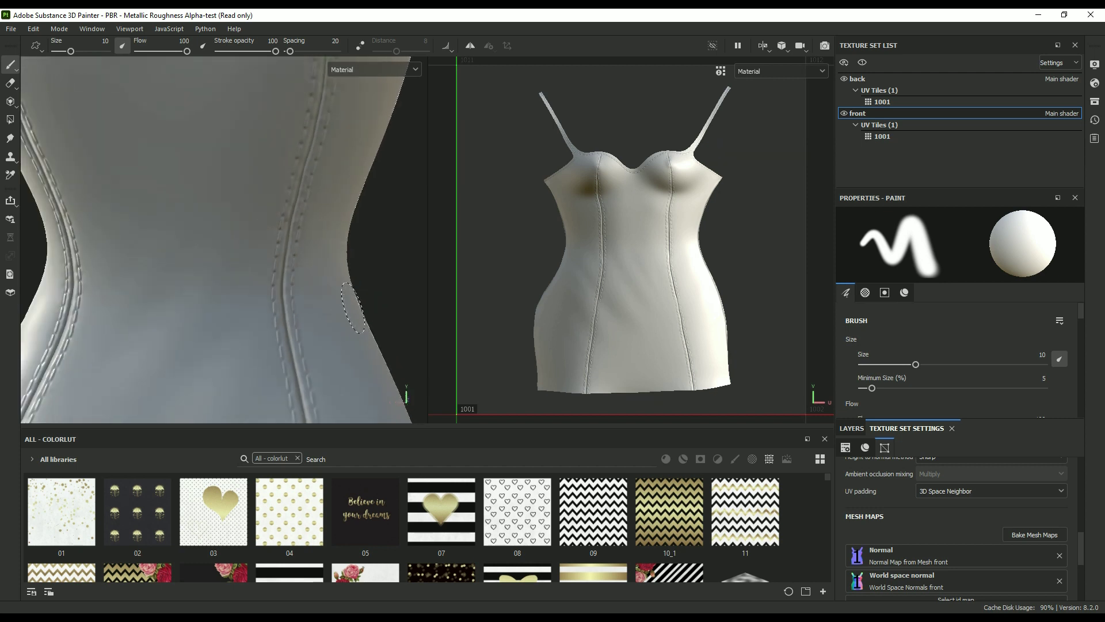
pyautogui.keyDown('alt'); pyautogui.moveTo(379, 314); pyautogui.dragTo(60, 293); pyautogui.keyUp('alt')
pyautogui.keyDown('alt'); pyautogui.moveTo(352, 334); pyautogui.dragTo(467, 337); pyautogui.keyUp('alt')
pyautogui.scroll(4, 362, 311)
pyautogui.scroll(-3, 364, 311)
pyautogui.scroll(-5, 364, 311)
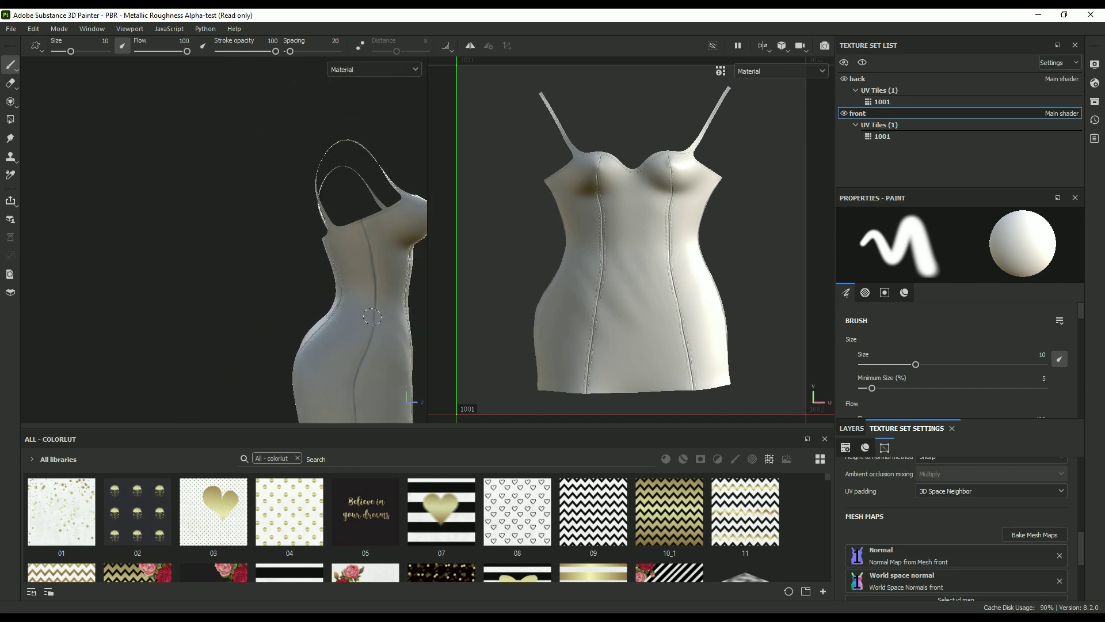
pyautogui.keyDown('alt'); pyautogui.moveTo(360, 332); pyautogui.dragTo(207, 265, button='middle'); pyautogui.keyUp('alt')
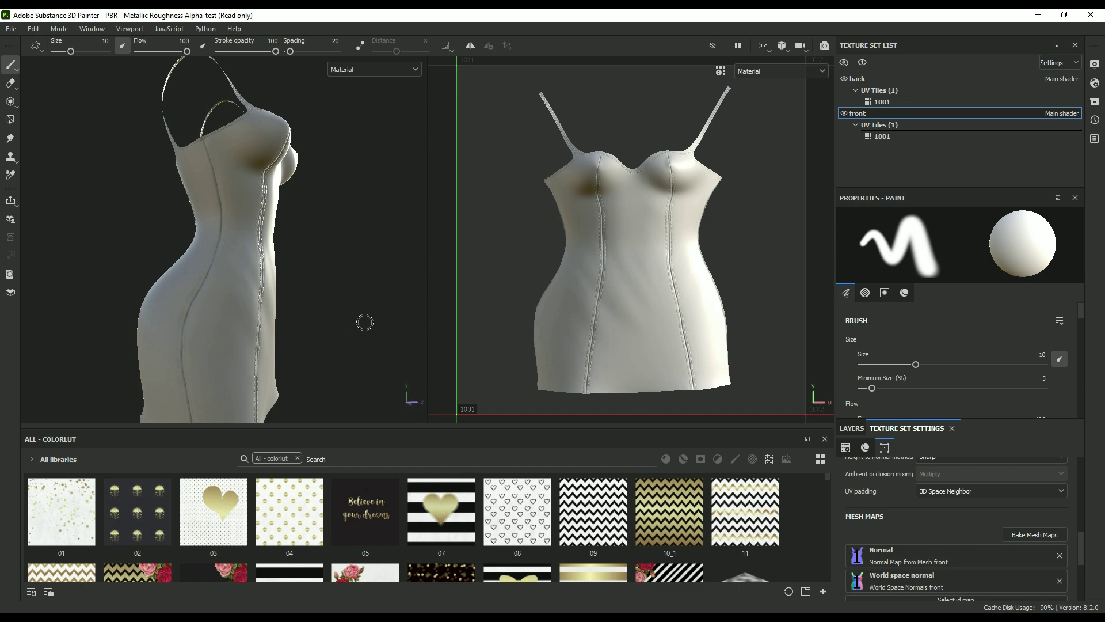
# Step: Examine the baked dress at full length and review the mesh maps assigned to the front texture set
pyautogui.moveTo(353, 323)
pyautogui.keyDown('alt'); pyautogui.mouseDown()
pyautogui.moveTo(180, 328)
pyautogui.moveTo(210, 343)
pyautogui.mouseUp(); pyautogui.keyUp('alt')
pyautogui.press('f')
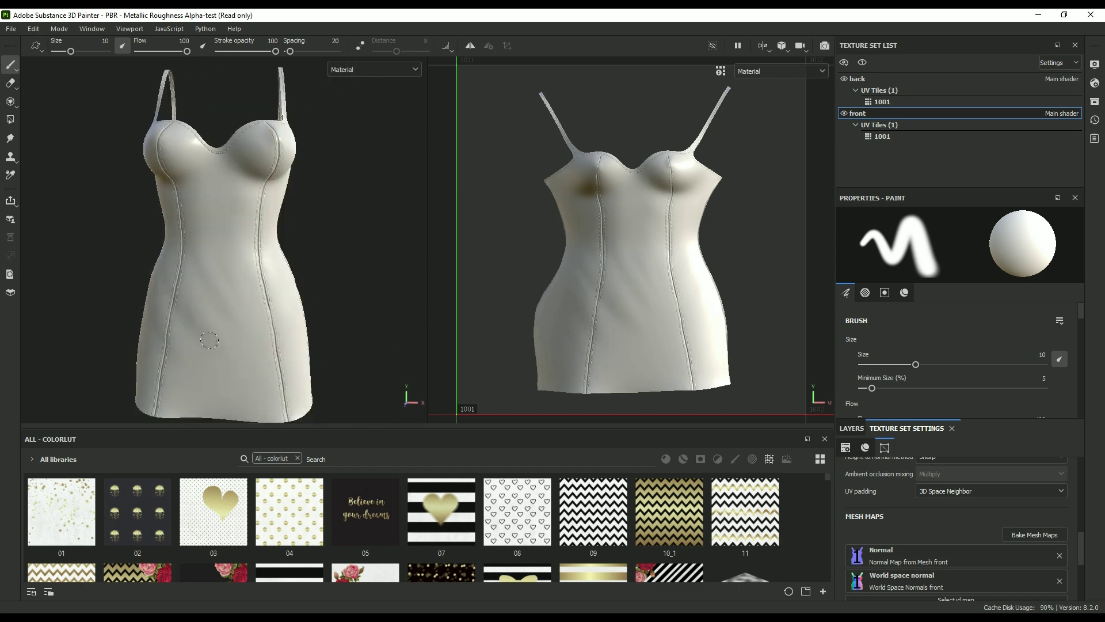
pyautogui.keyDown('alt'); pyautogui.moveTo(331, 340); pyautogui.dragTo(356, 338); pyautogui.keyUp('alt')
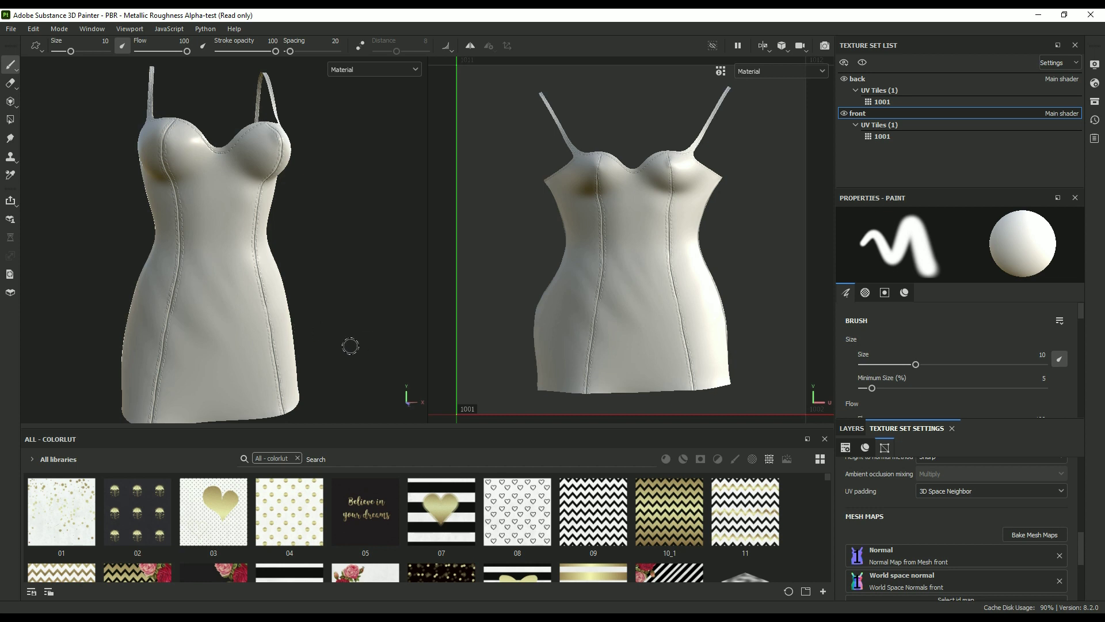
pyautogui.moveTo(343, 356)
pyautogui.keyDown('alt'); pyautogui.mouseDown()
pyautogui.moveTo(396, 357)
pyautogui.moveTo(328, 348)
pyautogui.moveTo(493, 363)
pyautogui.moveTo(326, 366)
pyautogui.moveTo(346, 358)
pyautogui.mouseUp(); pyautogui.keyUp('alt')
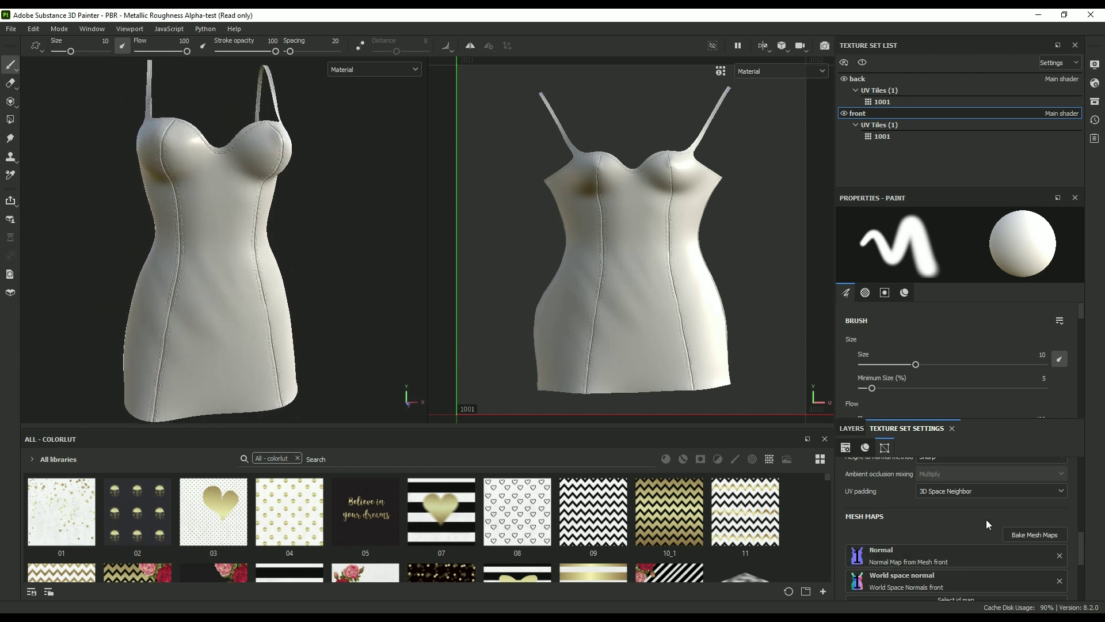
pyautogui.scroll(2, 1008, 532)
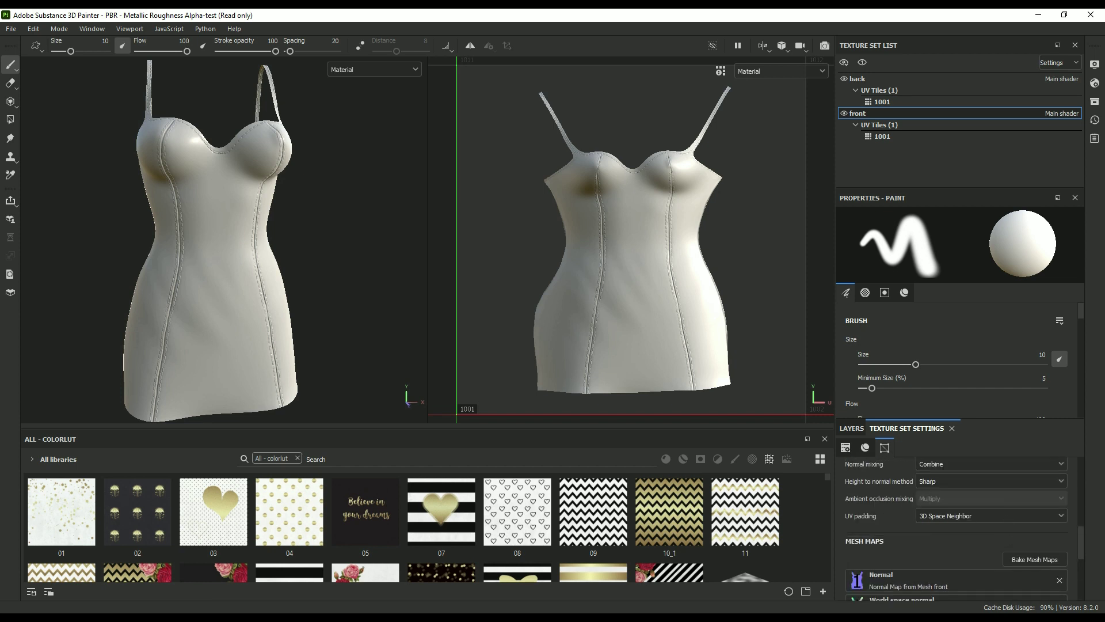
pyautogui.moveTo(1084, 534); pyautogui.dragTo(1088, 563)
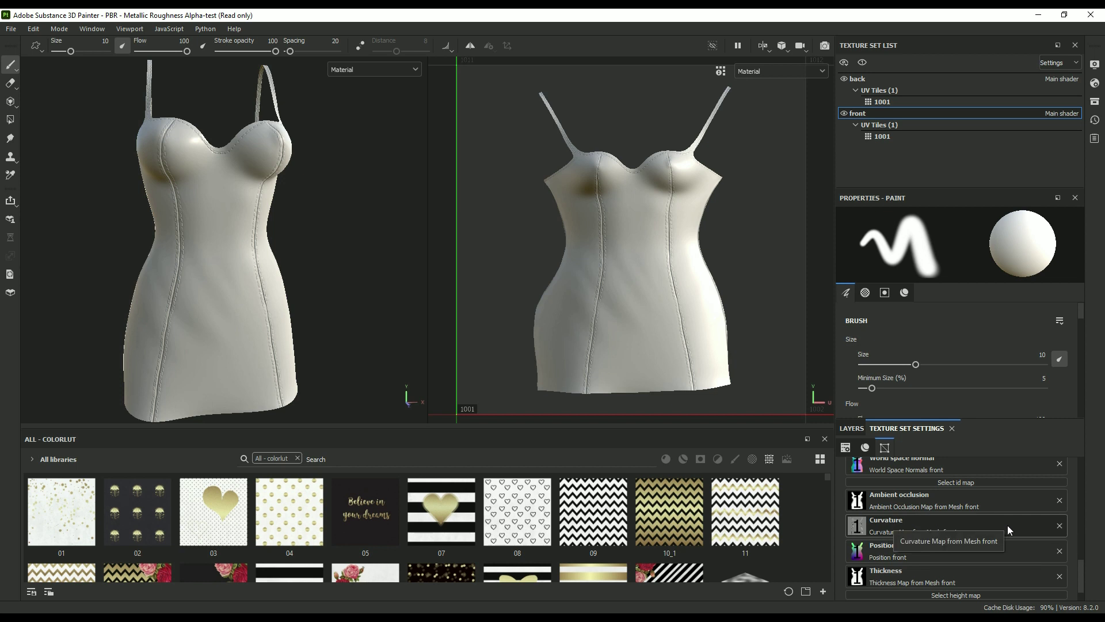
pyautogui.scroll(10, 1003, 519)
pyautogui.scroll(1, 998, 510)
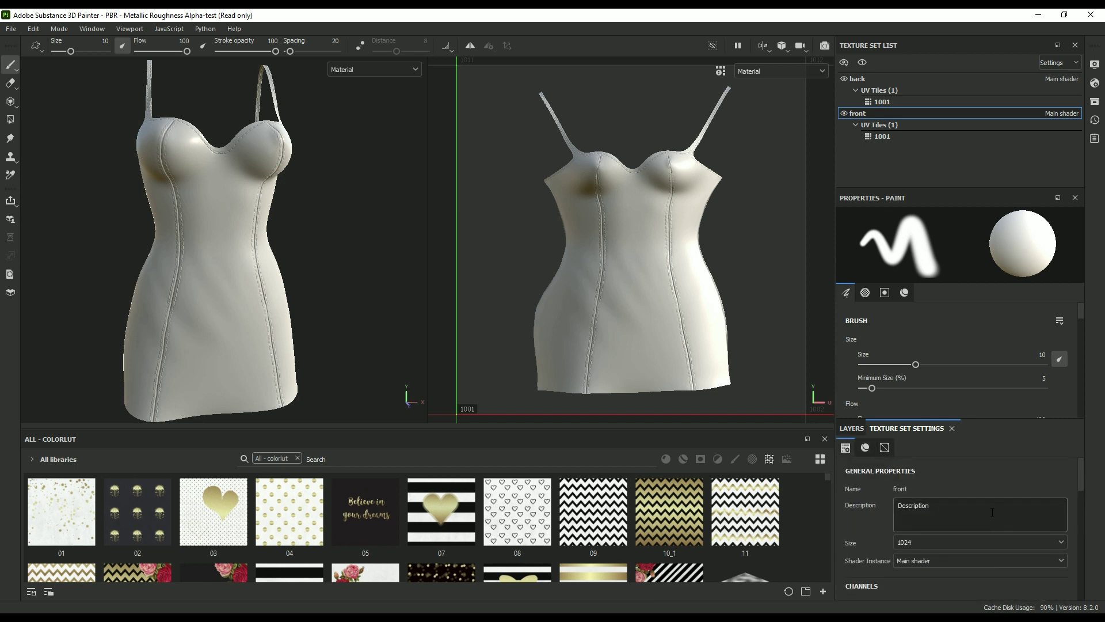
# Step: Delete the default paint layer from the front texture set and add a fill layer in its place
pyautogui.click(846, 429)
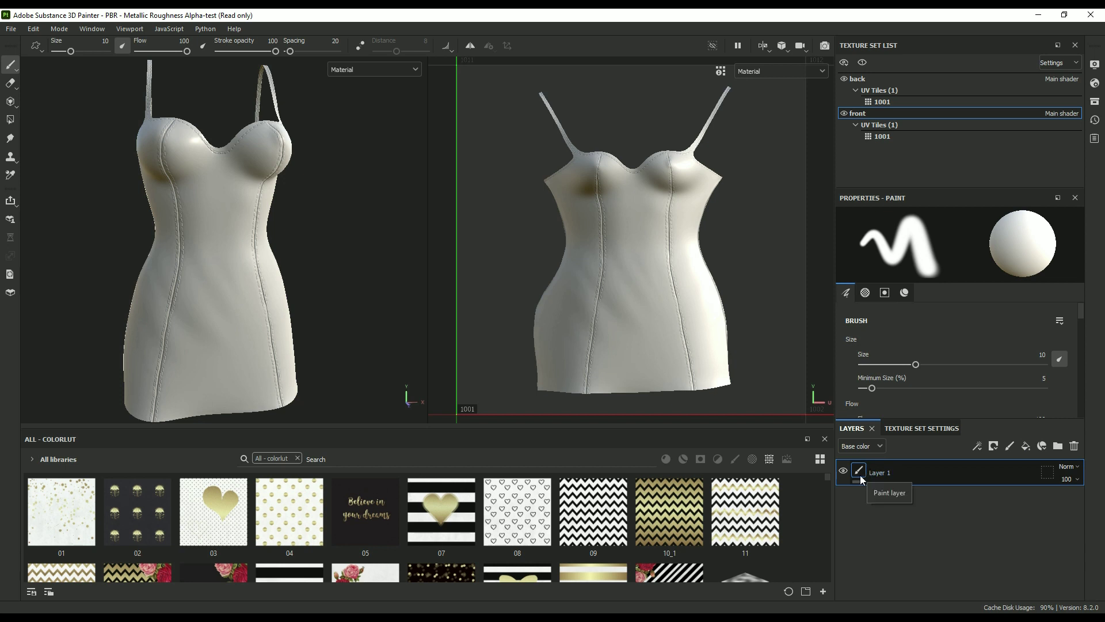
pyautogui.click(1074, 446)
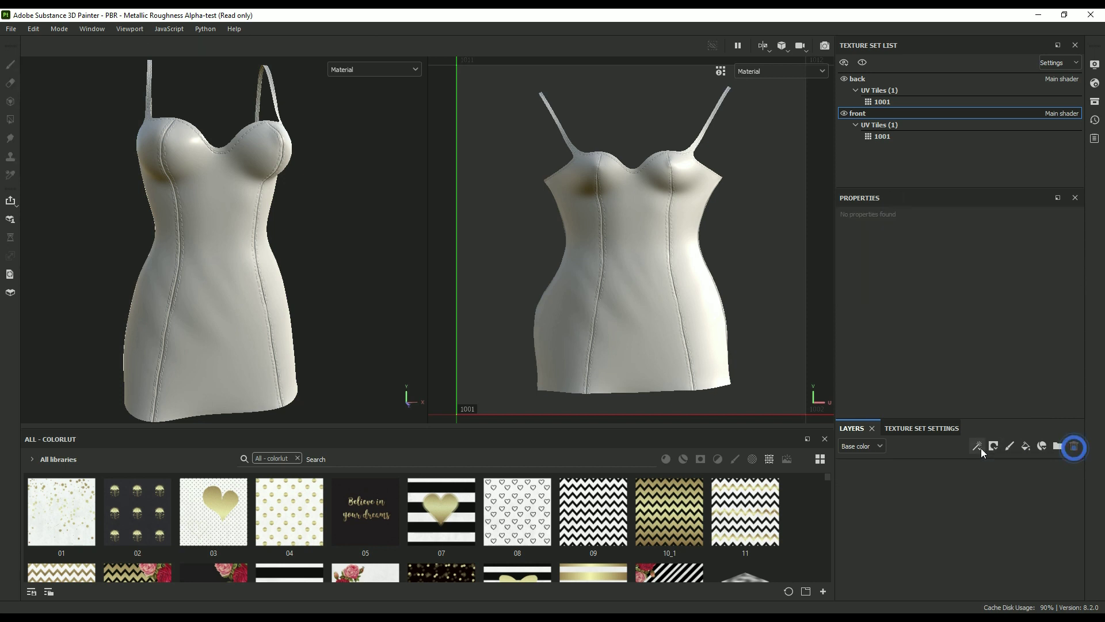
pyautogui.click(1026, 447)
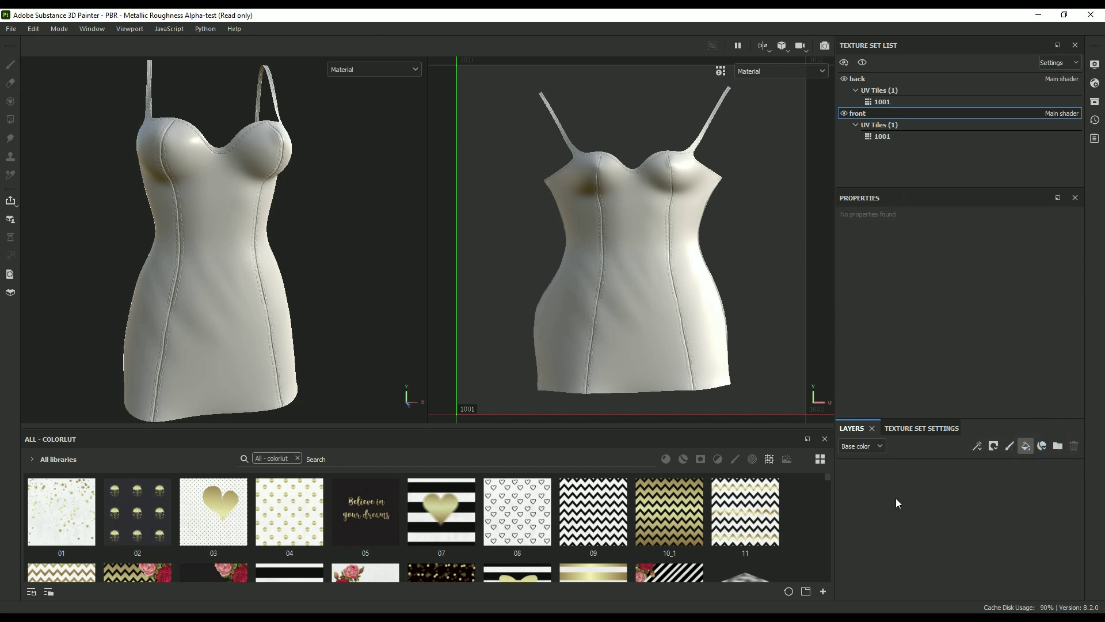
pyautogui.click(1021, 449)
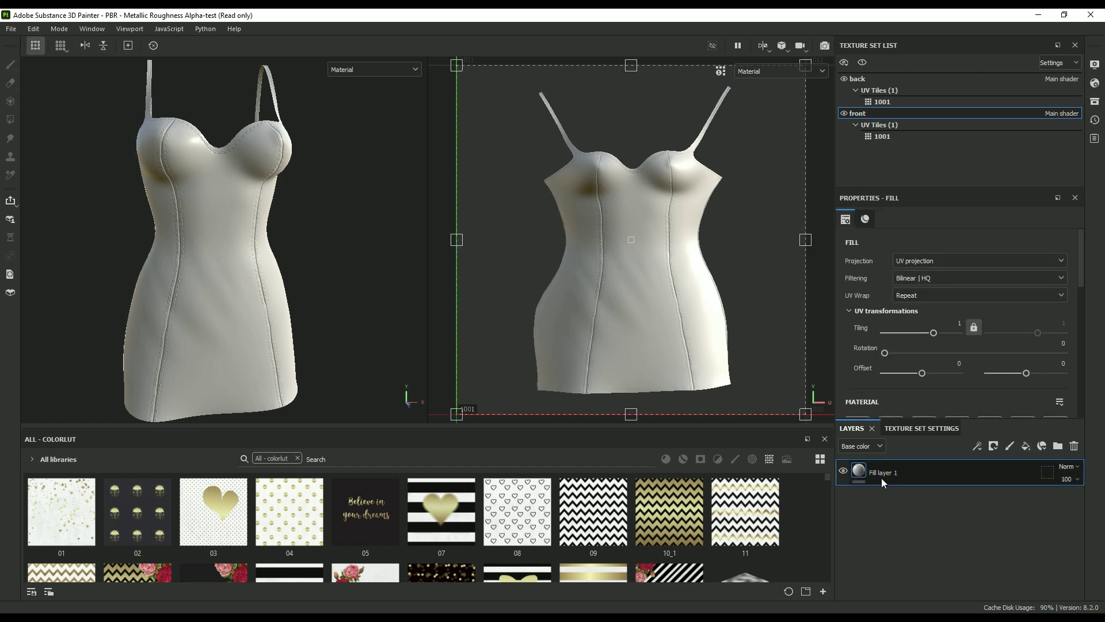
pyautogui.click(917, 477)
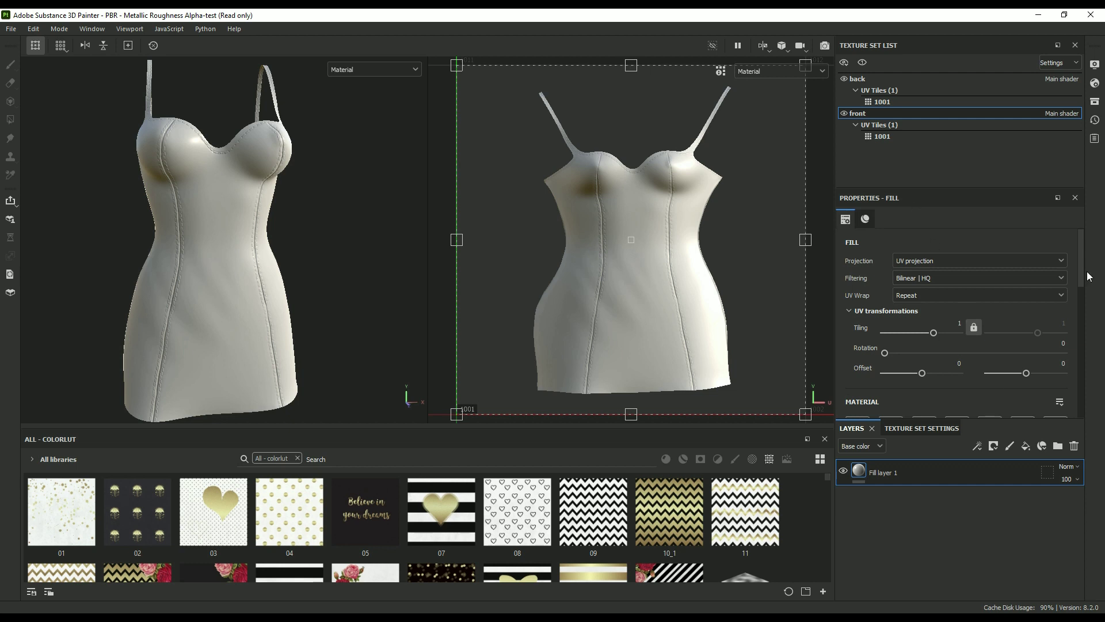
# Step: Bring the fill layer's base color channel into view and limit the asset browser to the Your assets library
pyautogui.moveTo(1085, 276); pyautogui.dragTo(1082, 333)
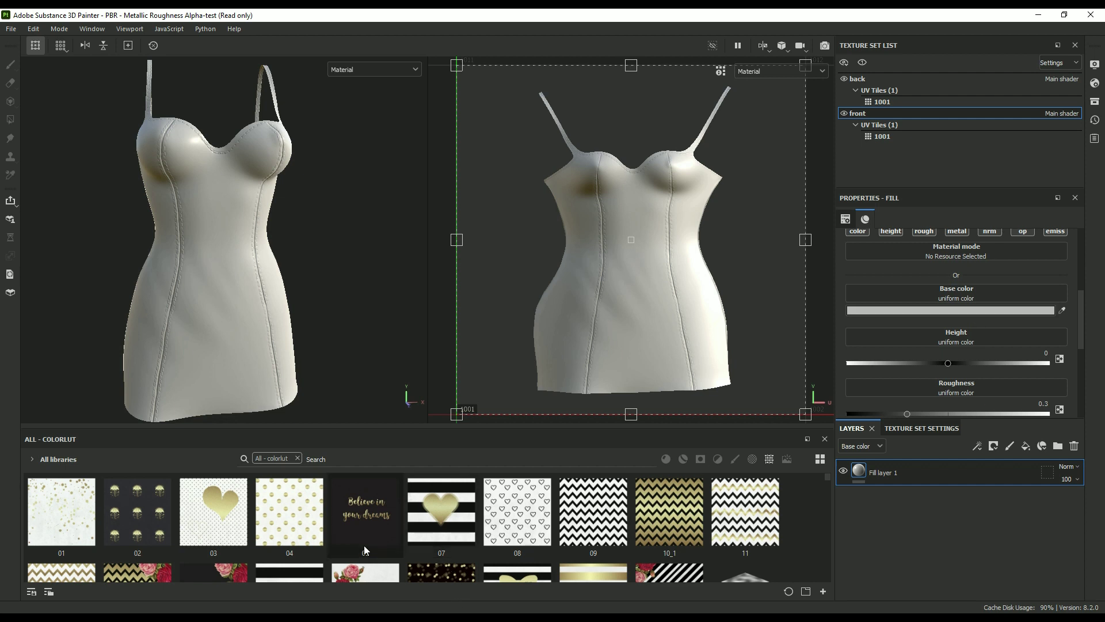
pyautogui.click(769, 461)
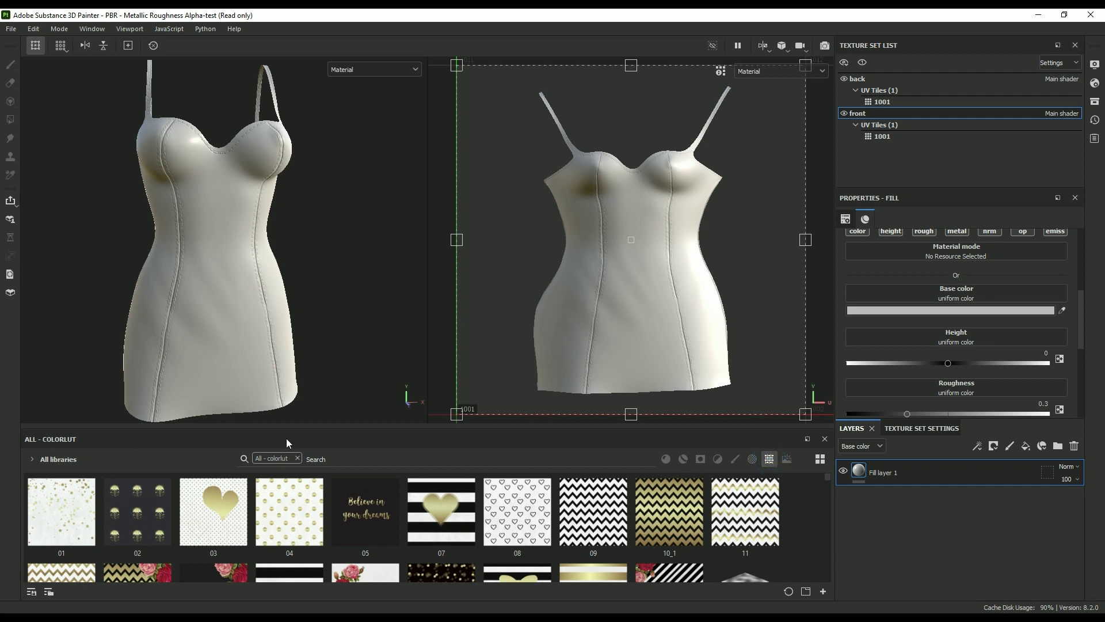
pyautogui.moveTo(271, 526)
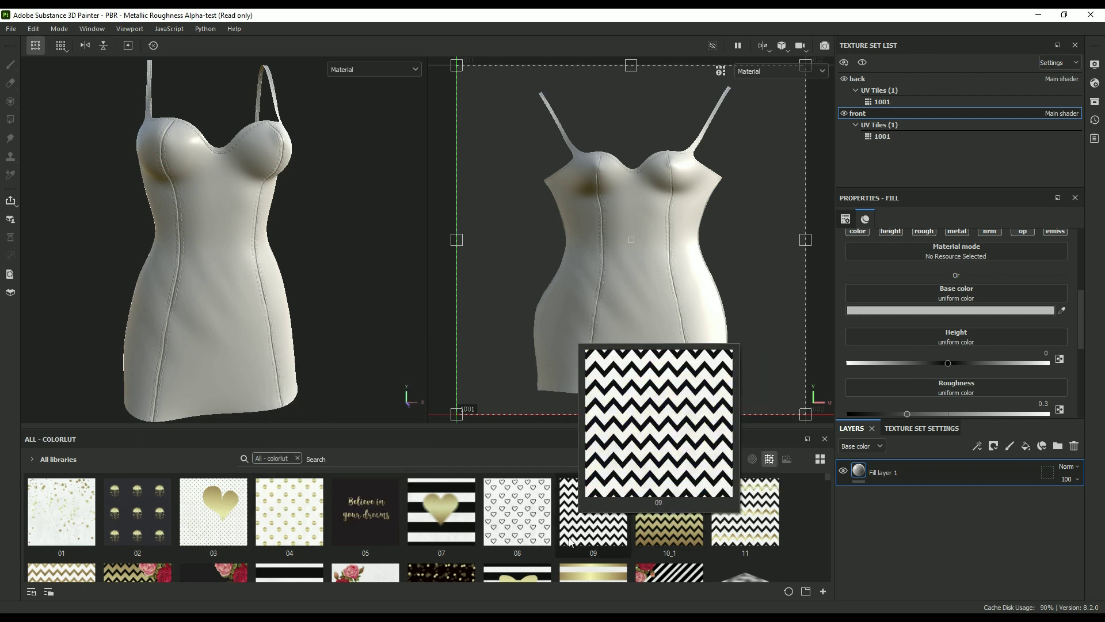
pyautogui.scroll(-4, 547, 543)
pyautogui.scroll(4, 546, 542)
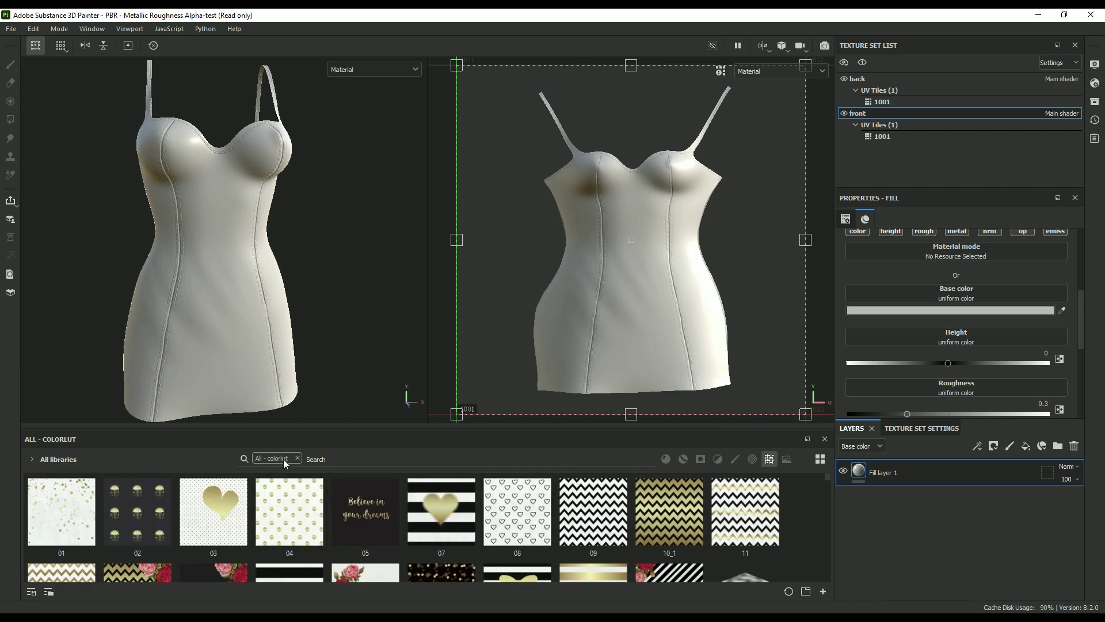
pyautogui.click(285, 458)
pyautogui.click(32, 459)
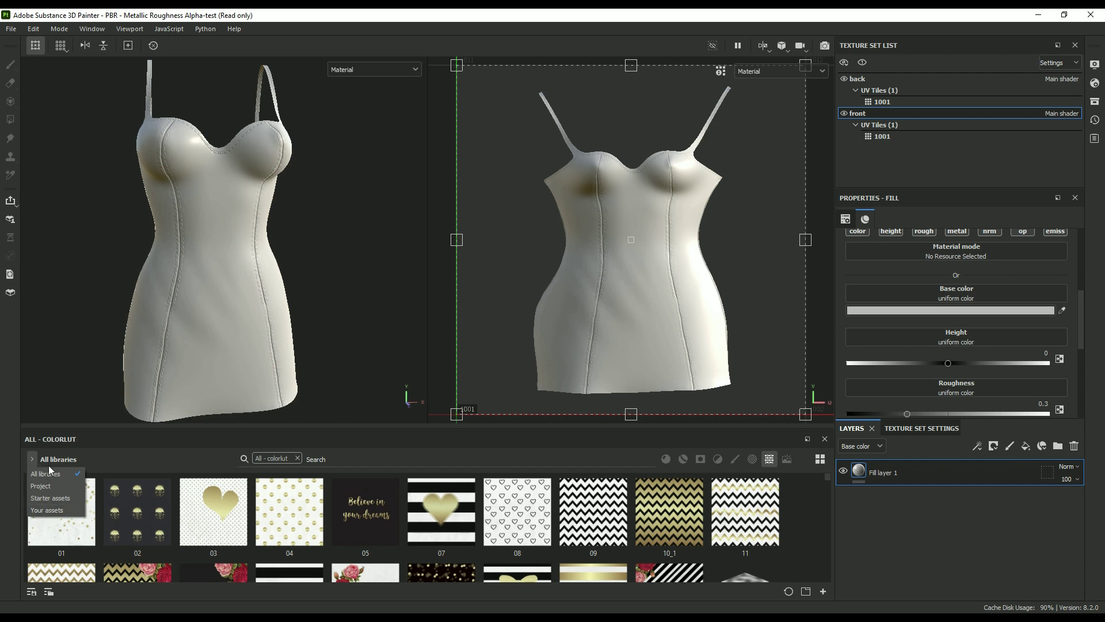
pyautogui.click(50, 512)
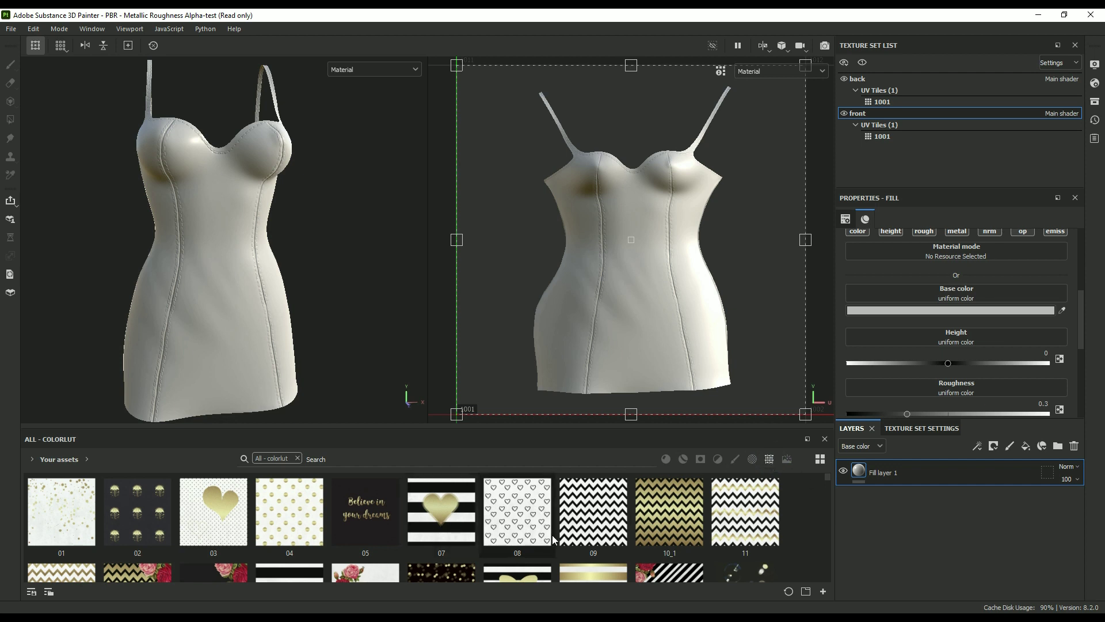
# Step: Find the Glam Goth 5 texture in the library and assign it to the fill layer's base color
pyautogui.scroll(-5, 554, 536)
pyautogui.scroll(5, 553, 535)
pyautogui.scroll(-5, 556, 535)
pyautogui.scroll(-5, 556, 535)
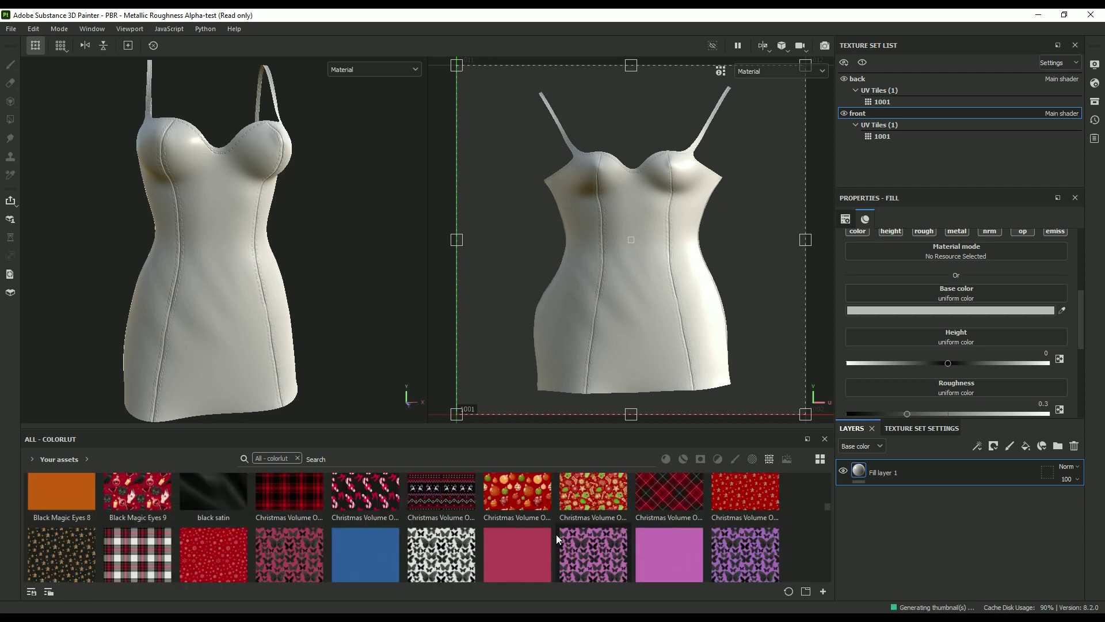
pyautogui.scroll(-2, 556, 534)
pyautogui.scroll(-5, 556, 534)
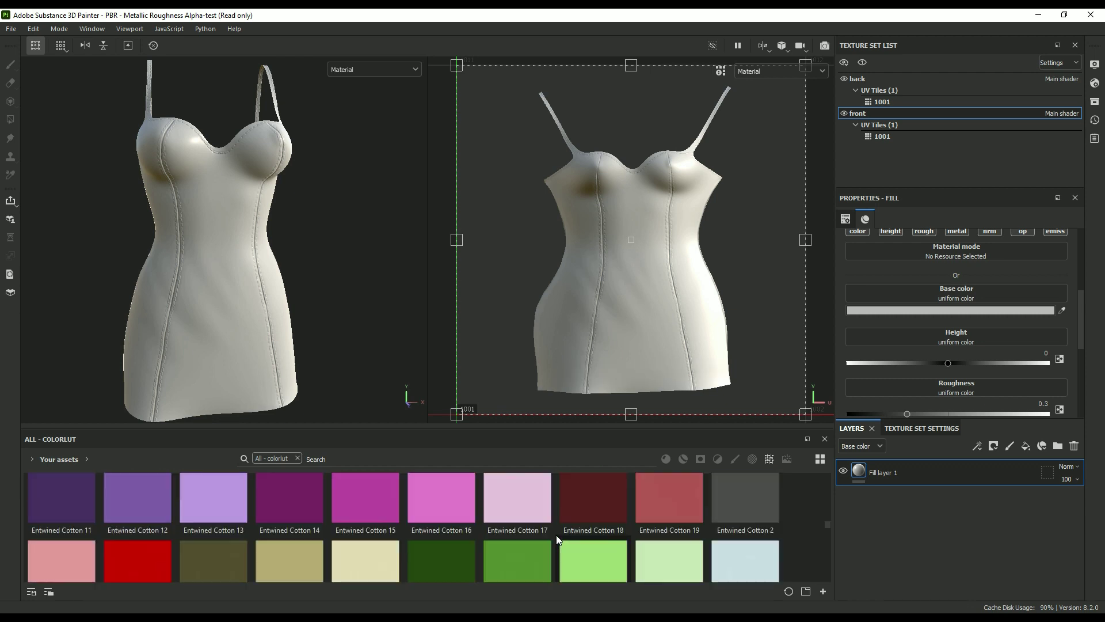
pyautogui.scroll(-4, 556, 539)
pyautogui.scroll(-2, 556, 535)
pyautogui.scroll(1, 556, 536)
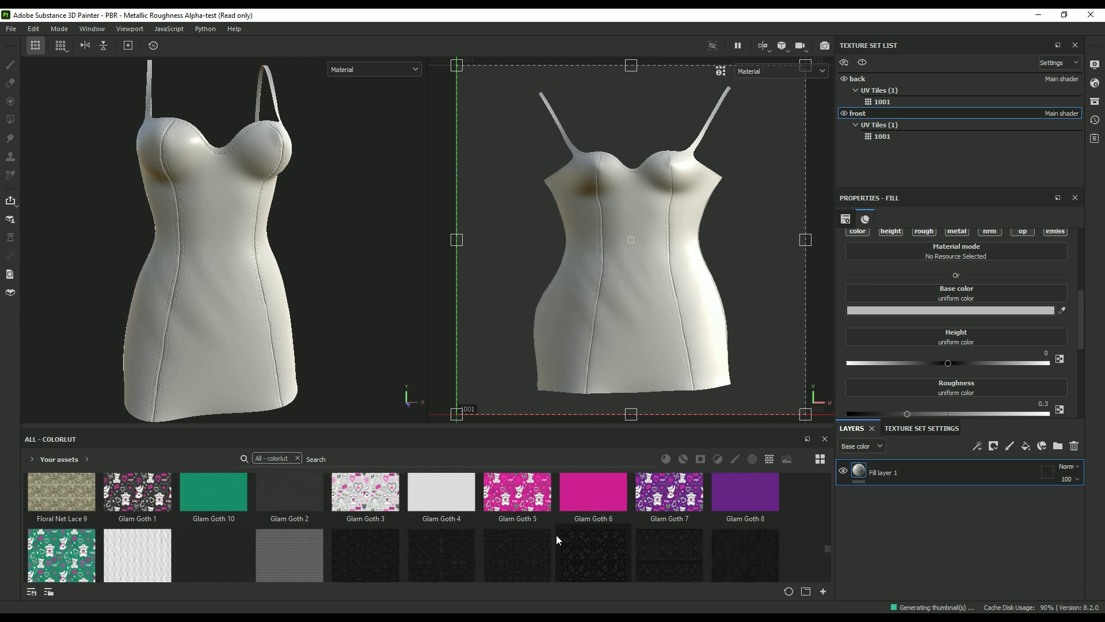
pyautogui.scroll(1, 557, 536)
pyautogui.scroll(-2, 558, 534)
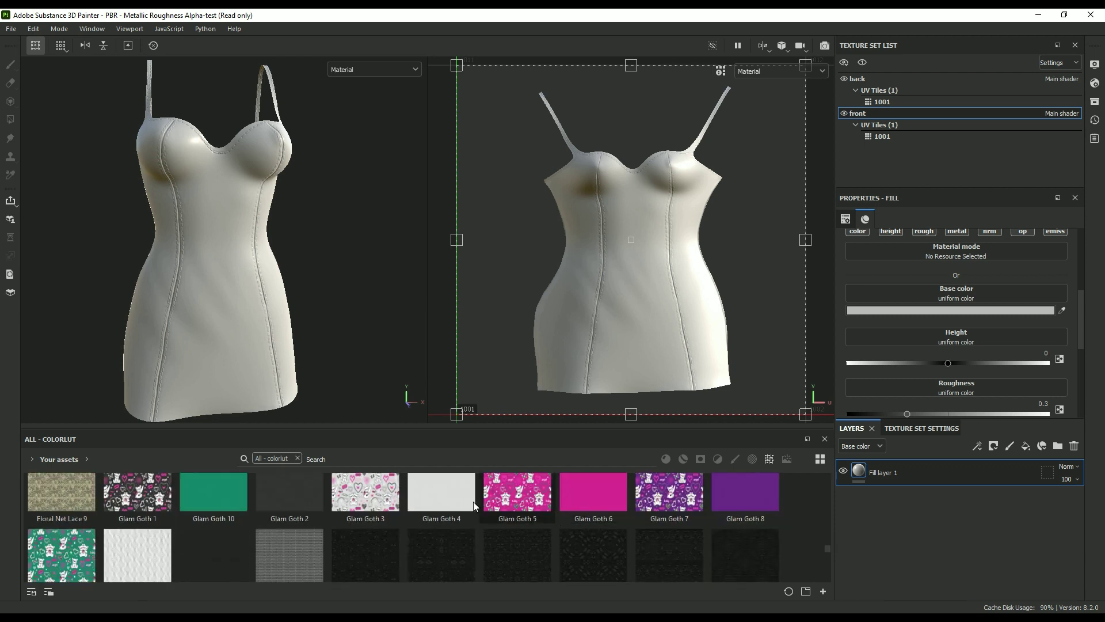
pyautogui.moveTo(524, 495); pyautogui.dragTo(959, 304)
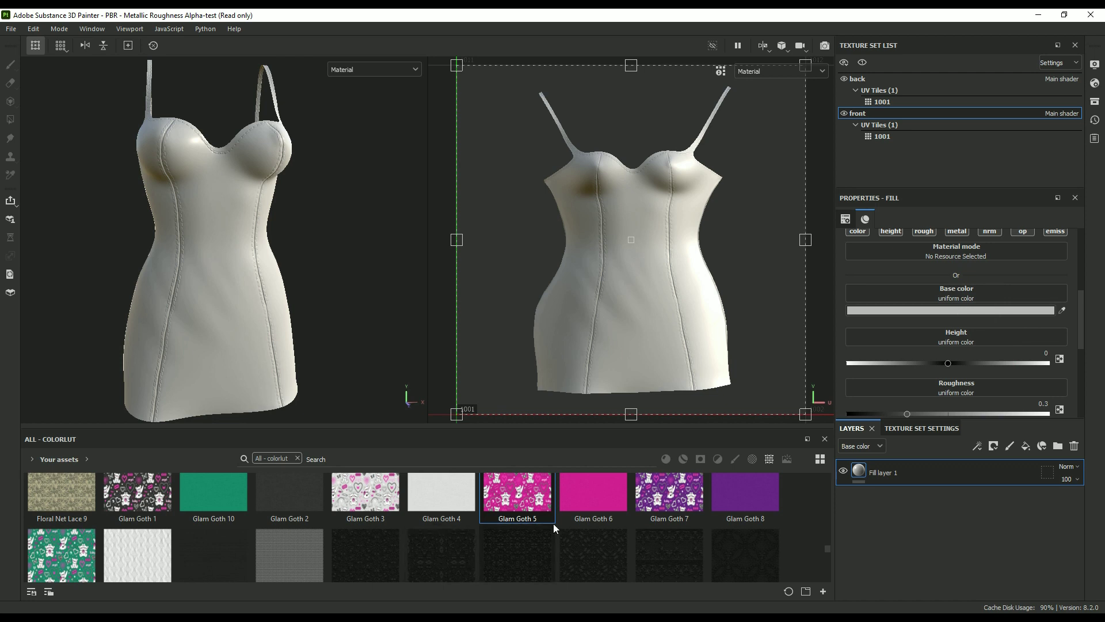
pyautogui.moveTo(518, 494); pyautogui.dragTo(950, 291)
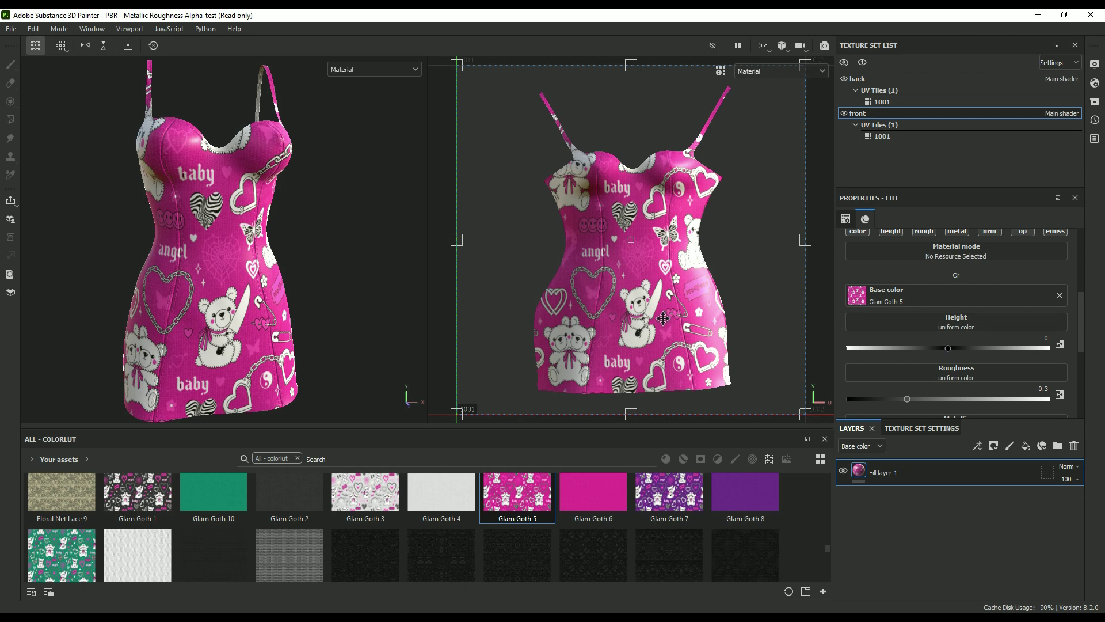
# Step: Set the pattern fill layer's tiling to 4.48 and check the pattern scale on the dress from the front and side
pyautogui.scroll(3, 1005, 293)
pyautogui.scroll(2, 1004, 289)
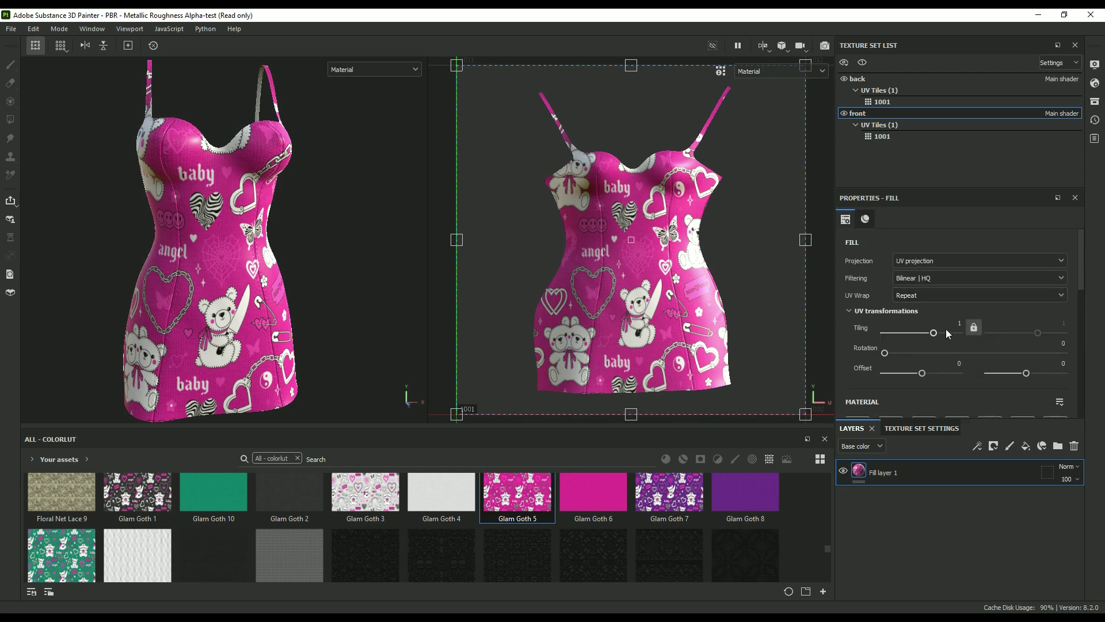
pyautogui.moveTo(934, 332); pyautogui.dragTo(942, 337)
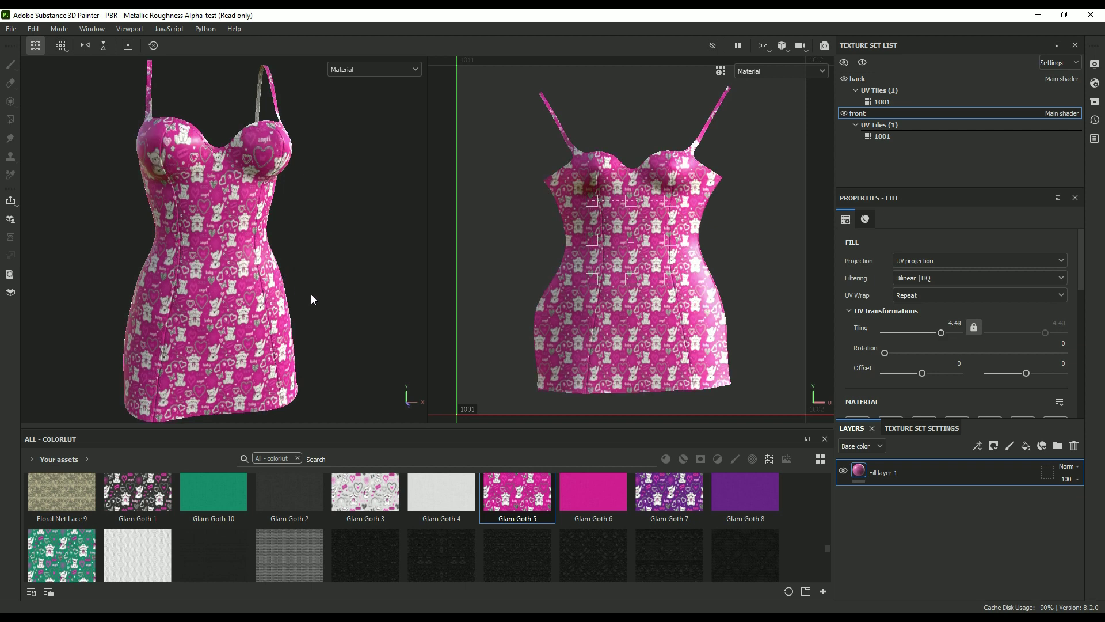
pyautogui.keyDown('alt'); pyautogui.moveTo(307, 329); pyautogui.dragTo(313, 305); pyautogui.keyUp('alt')
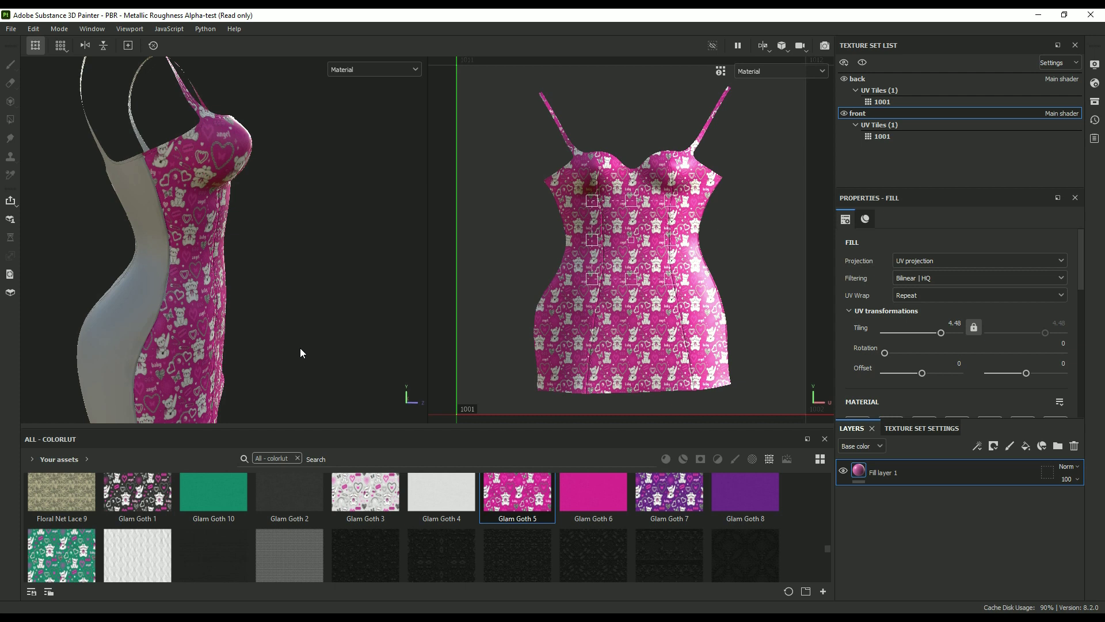
pyautogui.keyDown('alt'); pyautogui.moveTo(299, 348); pyautogui.dragTo(171, 341); pyautogui.keyUp('alt')
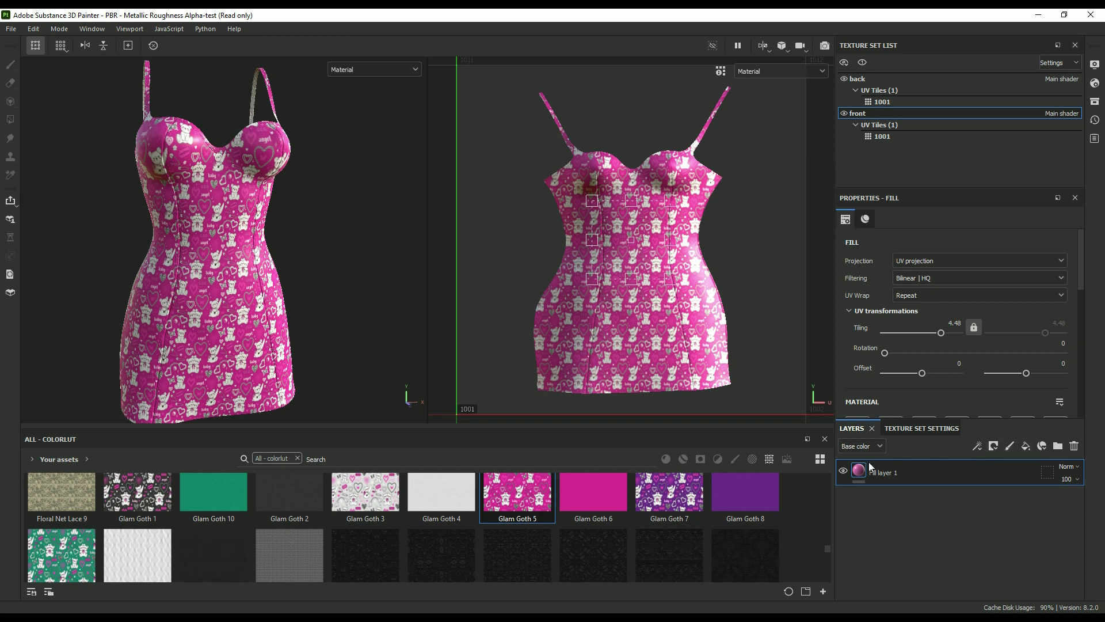
# Step: Add a second fill layer above the pattern and disable its height, roughness, metallic, normal, opacity and emissive channels, keeping only color
pyautogui.click(1026, 446)
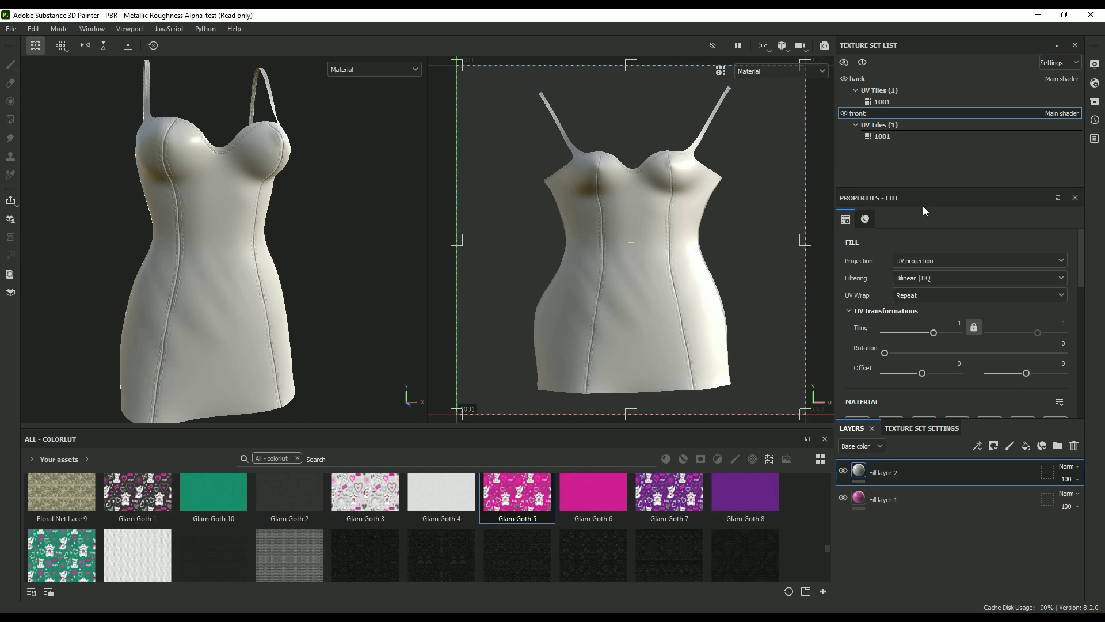
pyautogui.moveTo(1082, 280); pyautogui.dragTo(1092, 311)
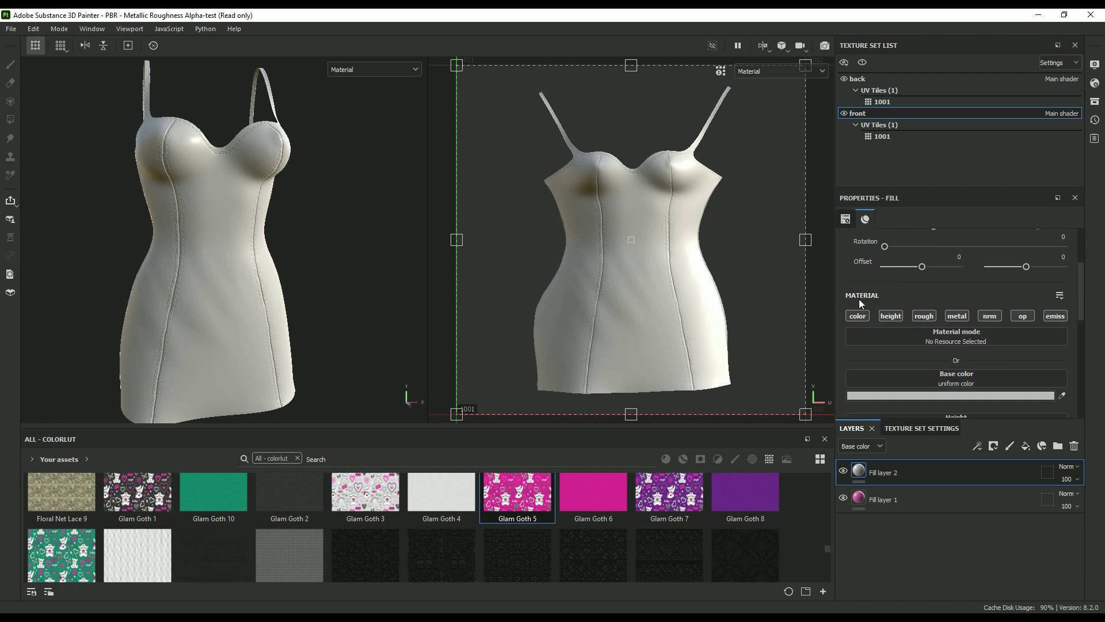
pyautogui.click(890, 317)
pyautogui.click(924, 317)
pyautogui.click(955, 317)
pyautogui.click(990, 317)
pyautogui.click(1019, 317)
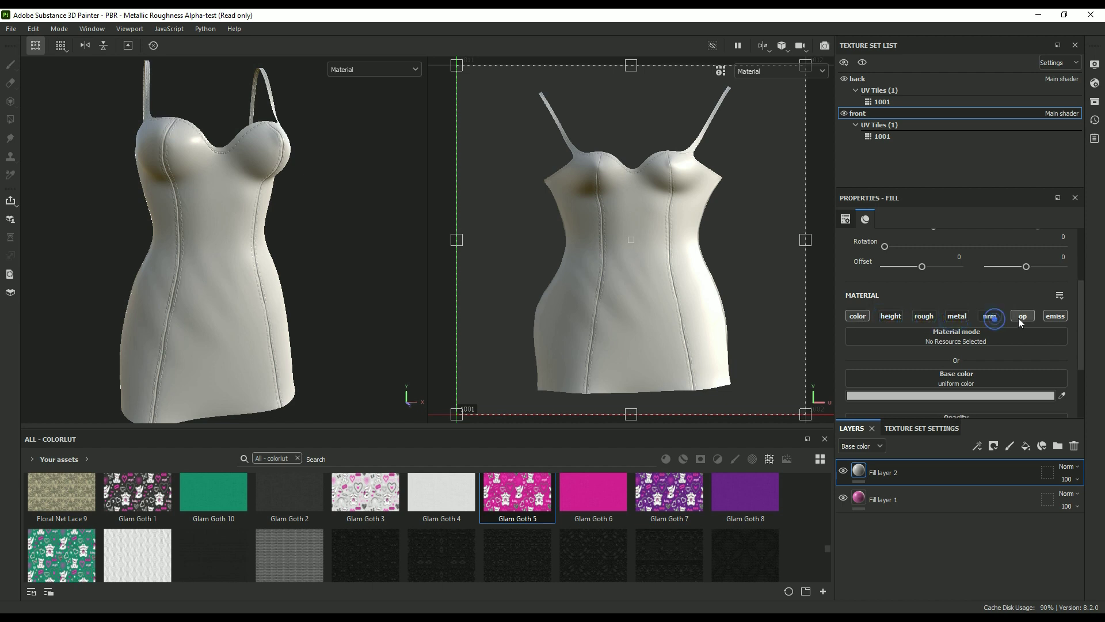
pyautogui.click(1055, 316)
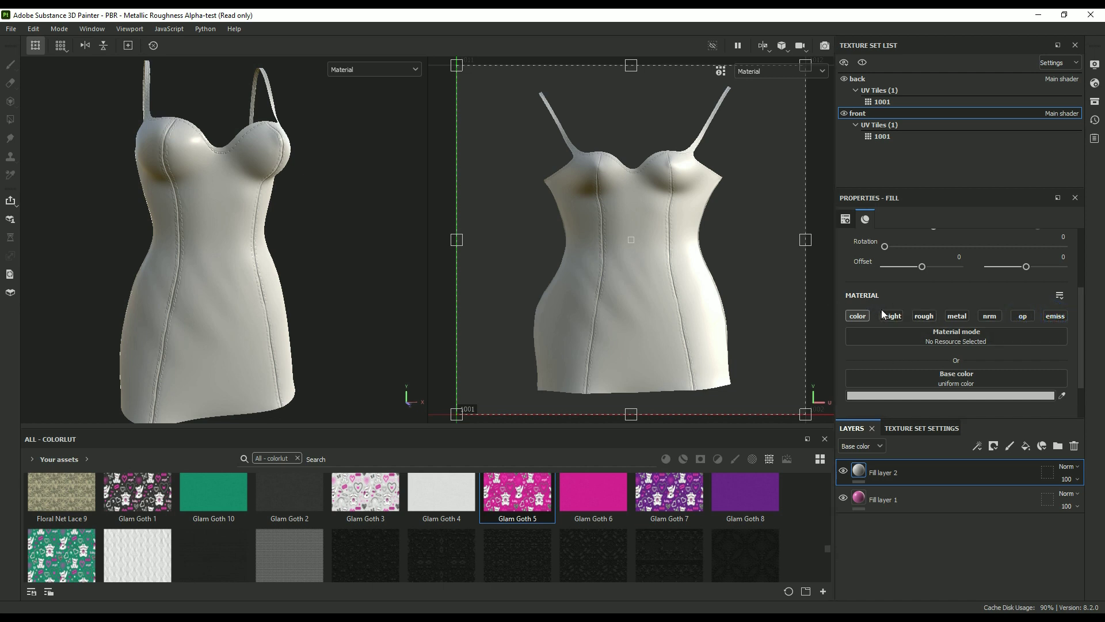
# Step: Assign the front curvature map from the Project library to the upper fill layer's base color
pyautogui.scroll(-1, 972, 337)
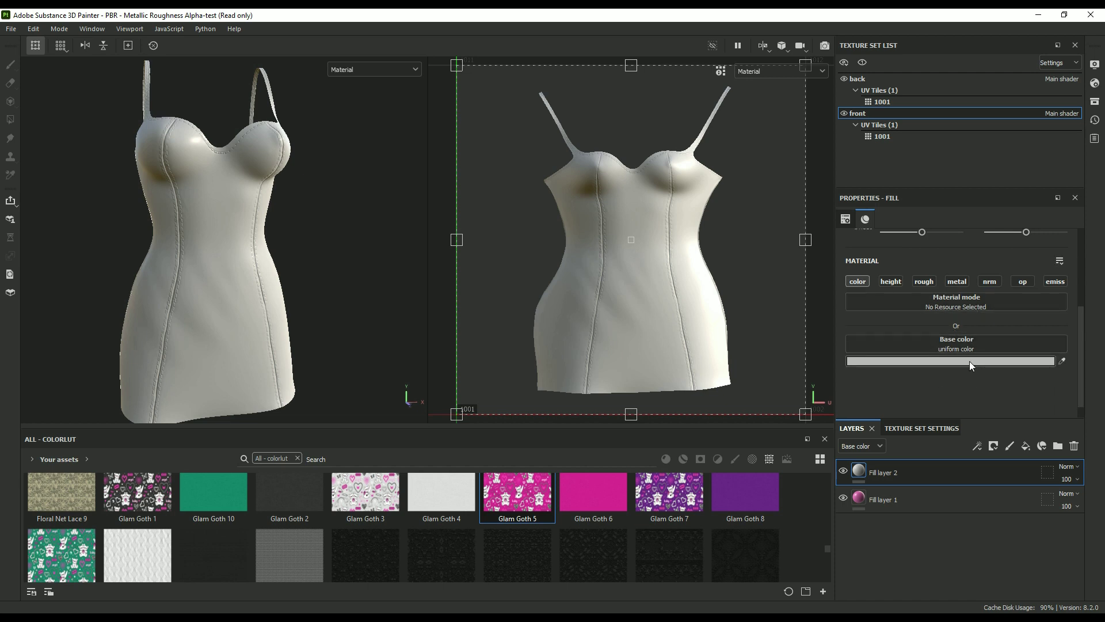
pyautogui.click(33, 461)
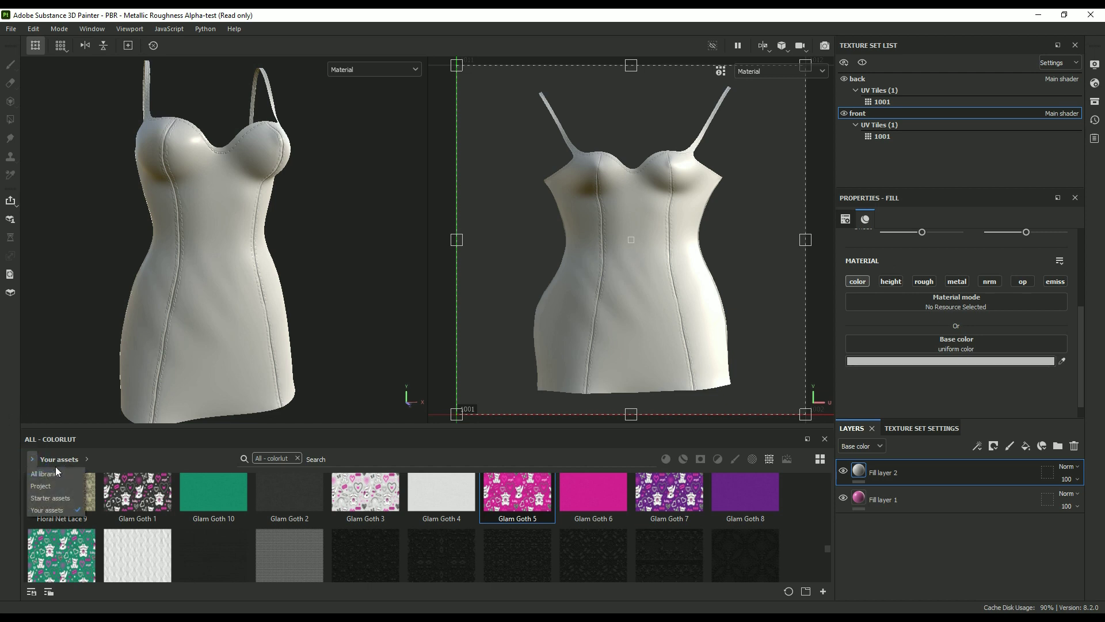
pyautogui.click(48, 488)
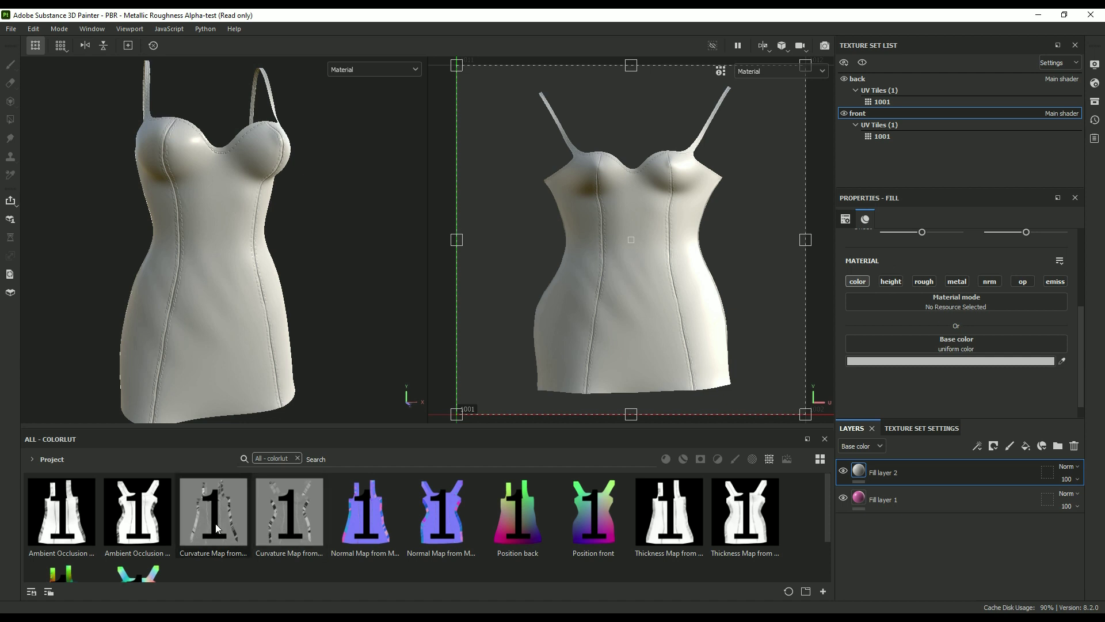
pyautogui.moveTo(291, 535)
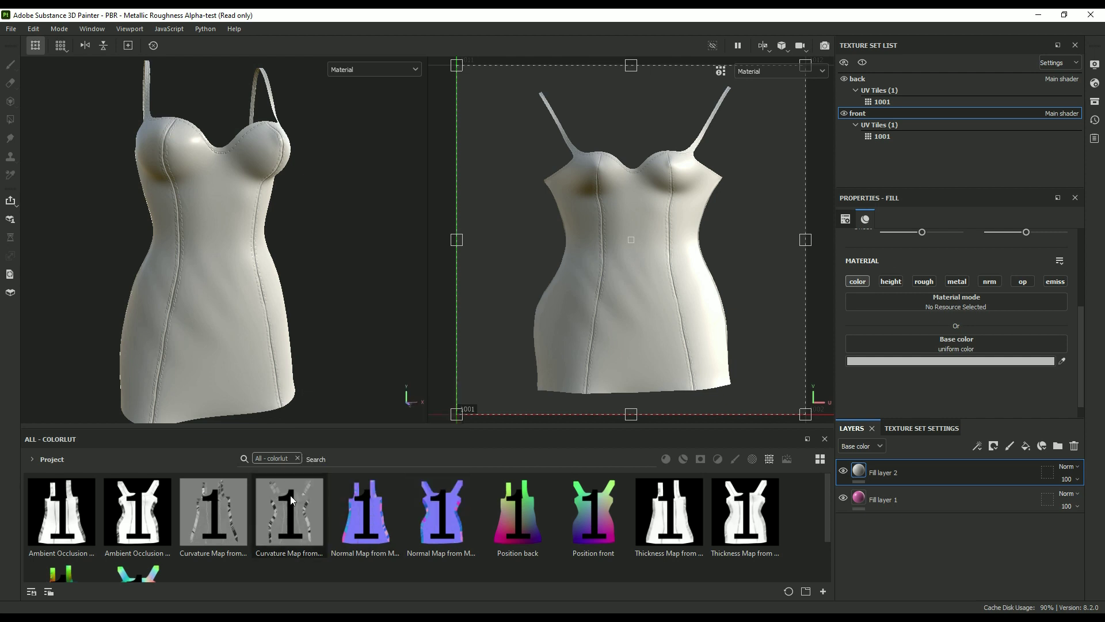
pyautogui.click(290, 525)
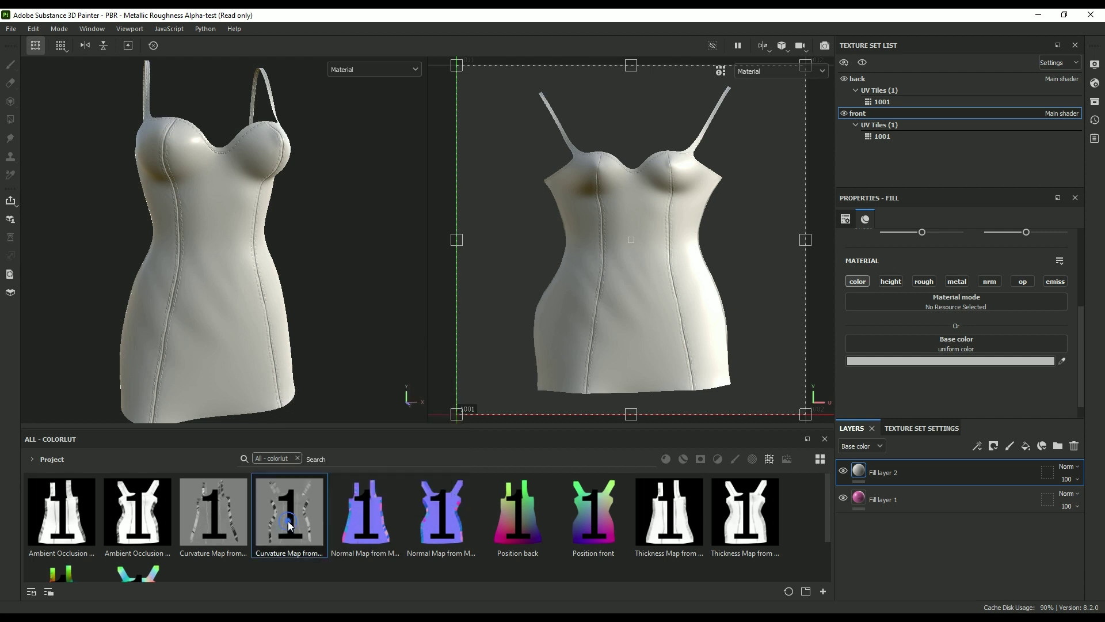
pyautogui.moveTo(289, 526)
pyautogui.mouseDown()
pyautogui.moveTo(919, 405)
pyautogui.moveTo(969, 343)
pyautogui.mouseUp()
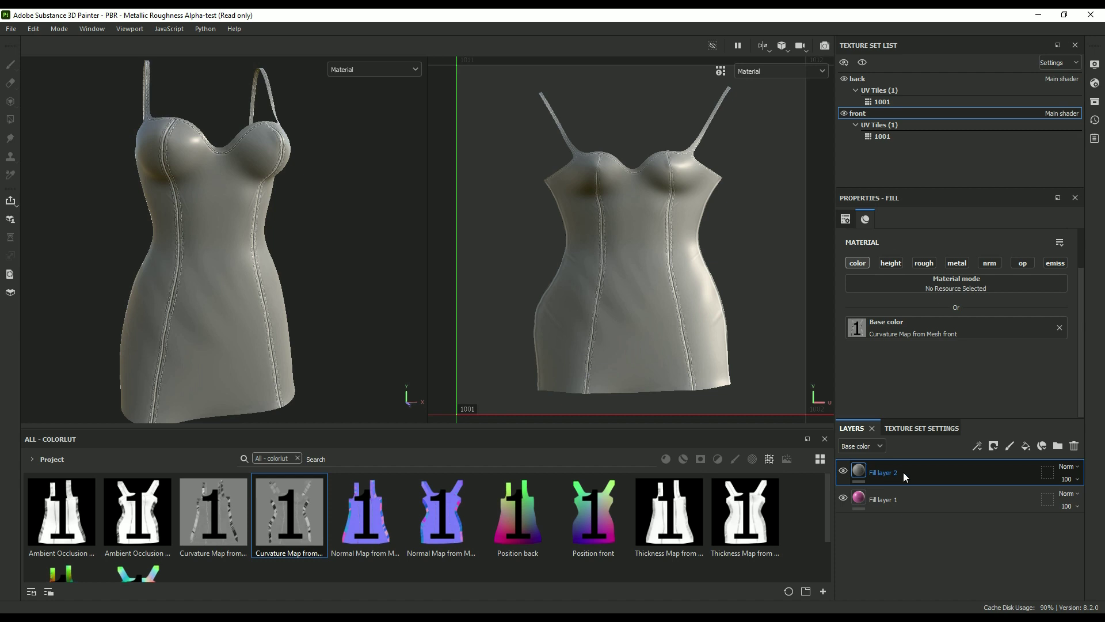
# Step: Try the Multiply blend mode on the curvature fill layer and set it to Overlay instead
pyautogui.click(1068, 468)
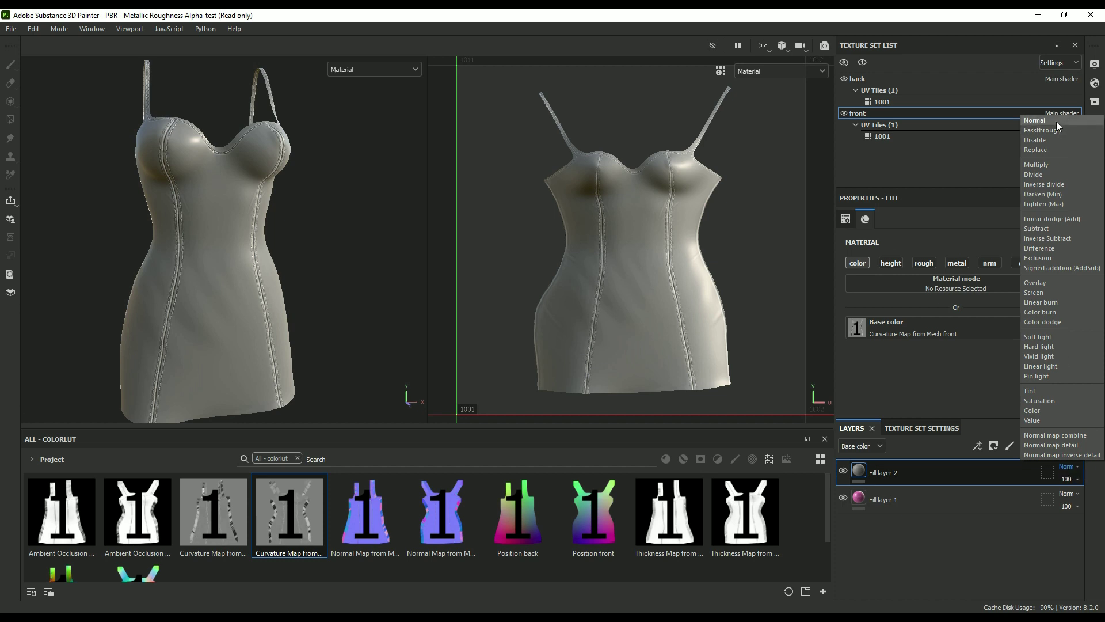
pyautogui.click(1071, 468)
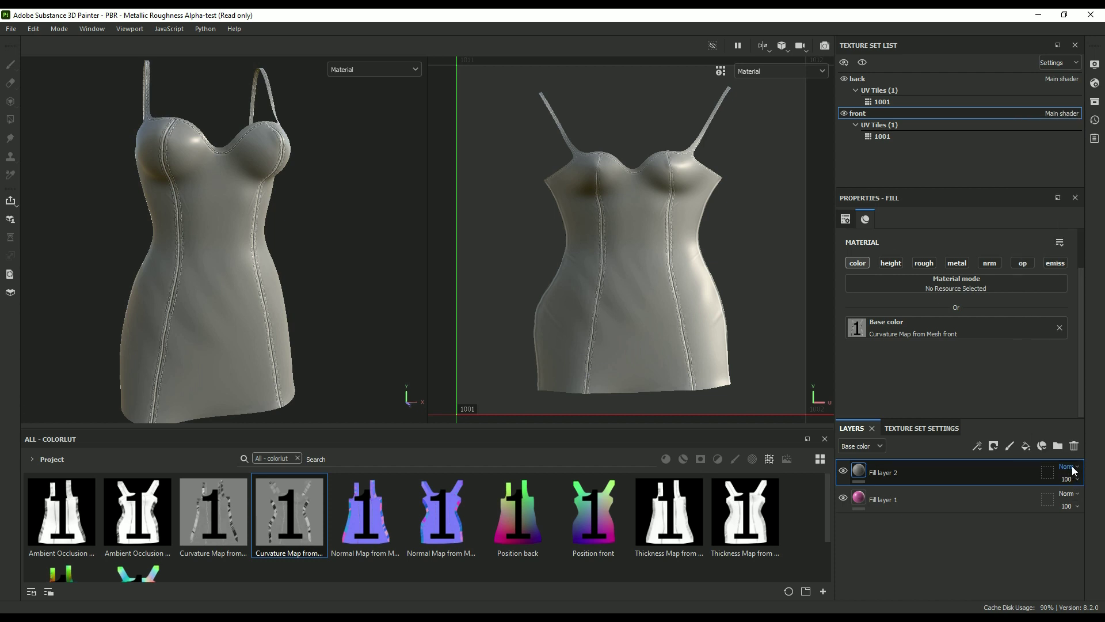
pyautogui.click(1072, 467)
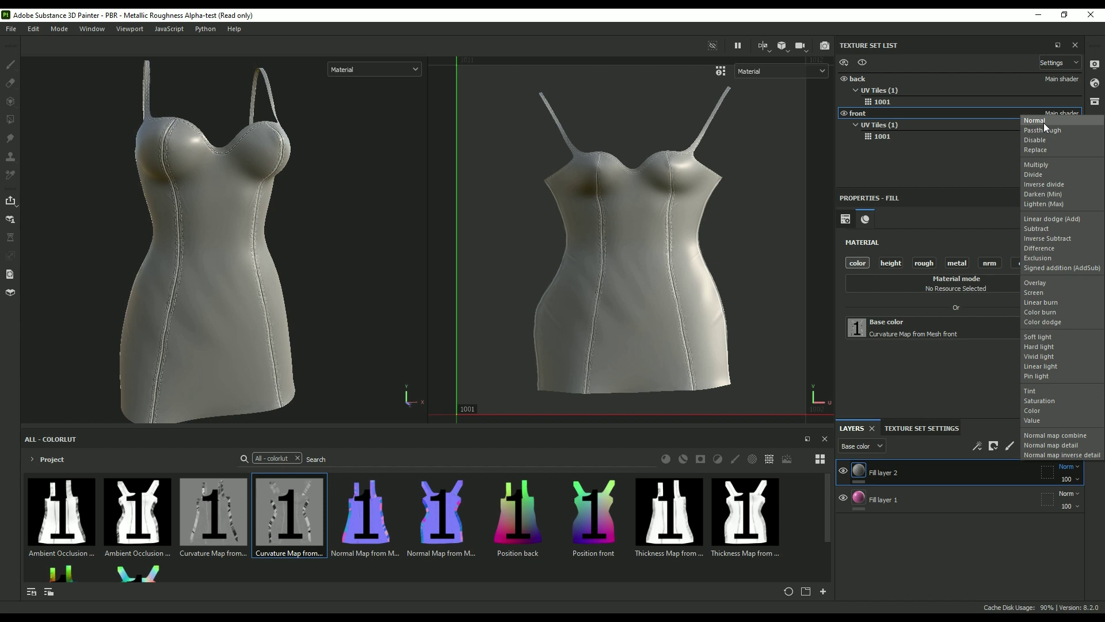
pyautogui.click(1045, 165)
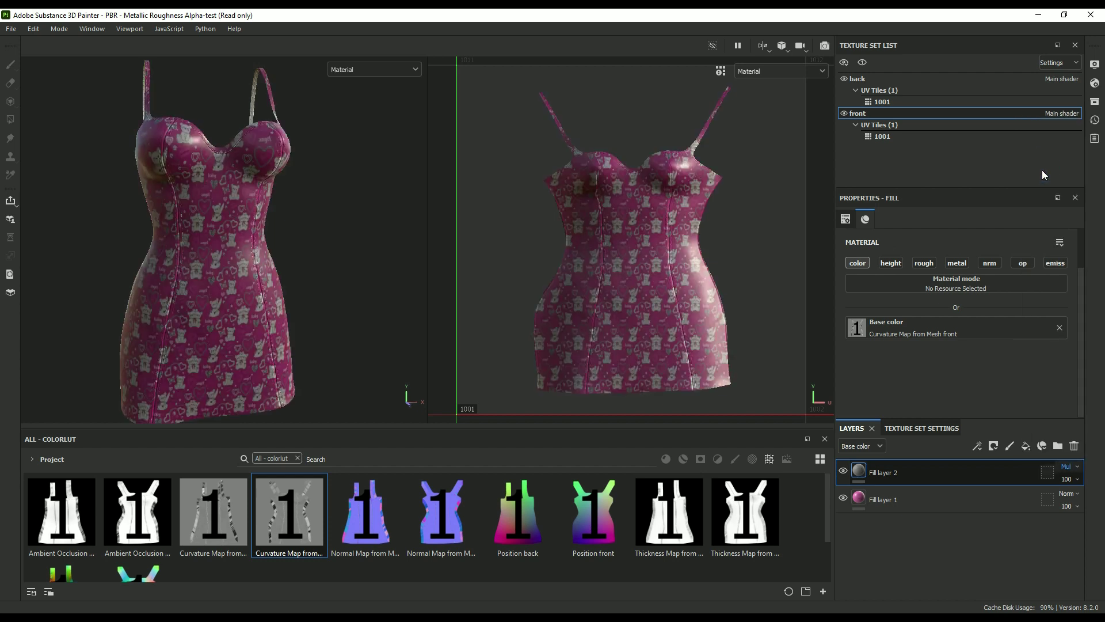
pyautogui.click(1069, 468)
pyautogui.click(1059, 283)
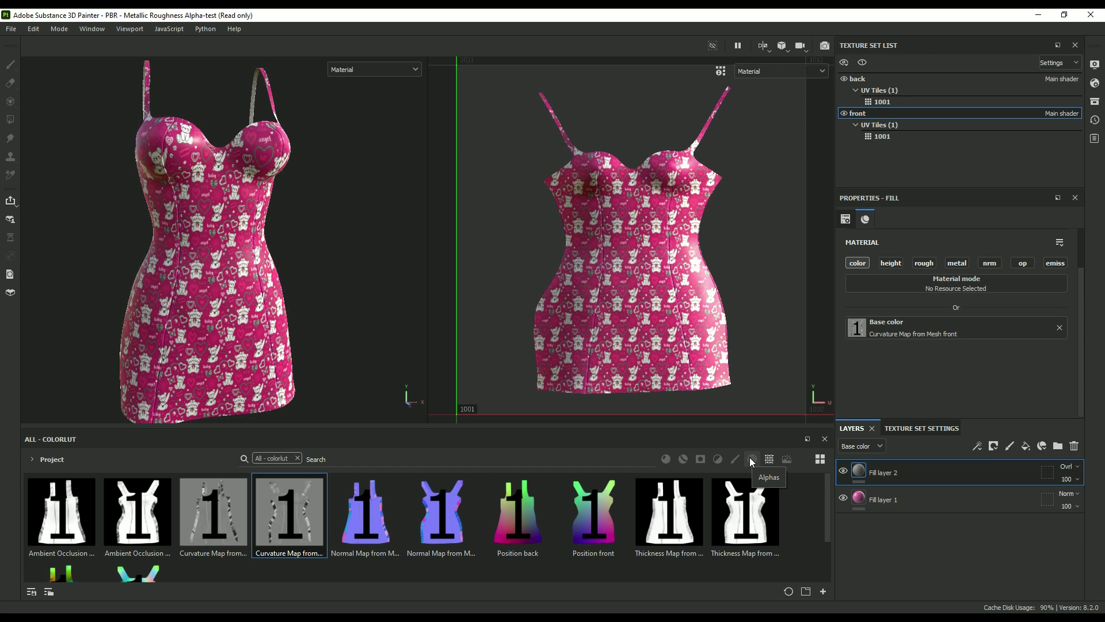
# Step: Limit the asset browser to environment maps from all libraries and remove the colorlut search filter
pyautogui.click(787, 458)
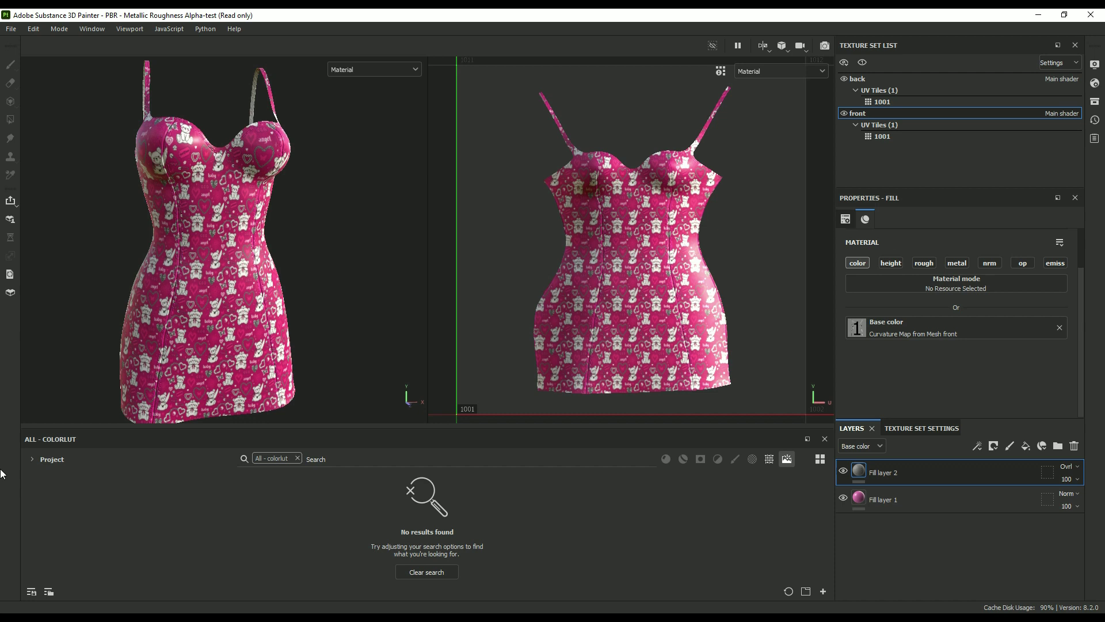
pyautogui.click(33, 462)
pyautogui.click(35, 475)
pyautogui.click(297, 458)
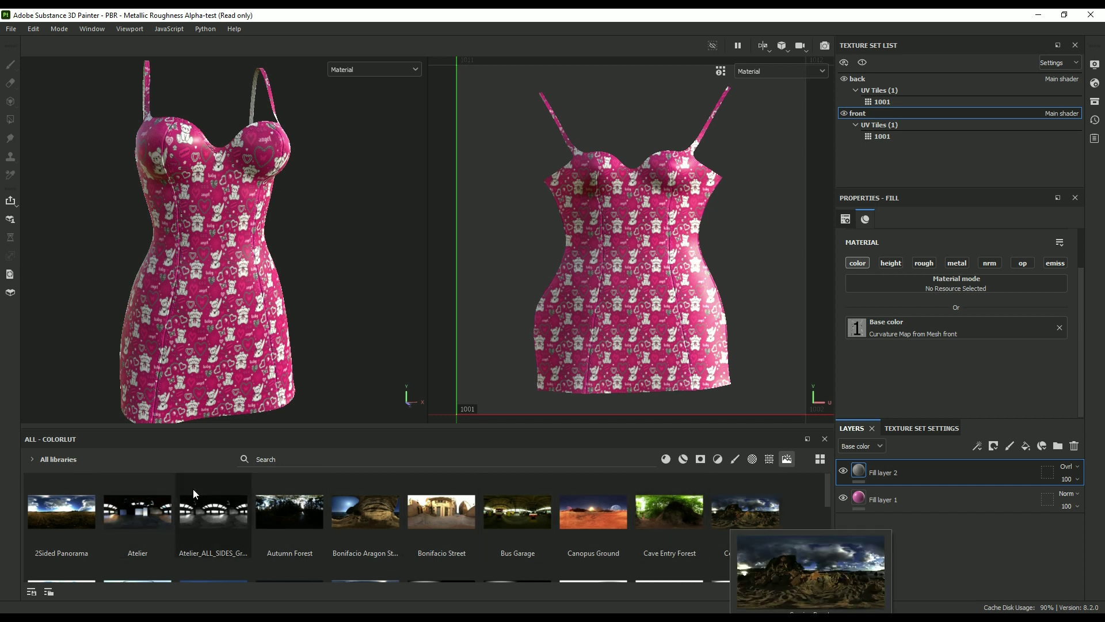
# Step: Apply the Soft 1Front 2Backs environment map to the viewport, rotate its lighting and view the dress from the front
pyautogui.moveTo(524, 543)
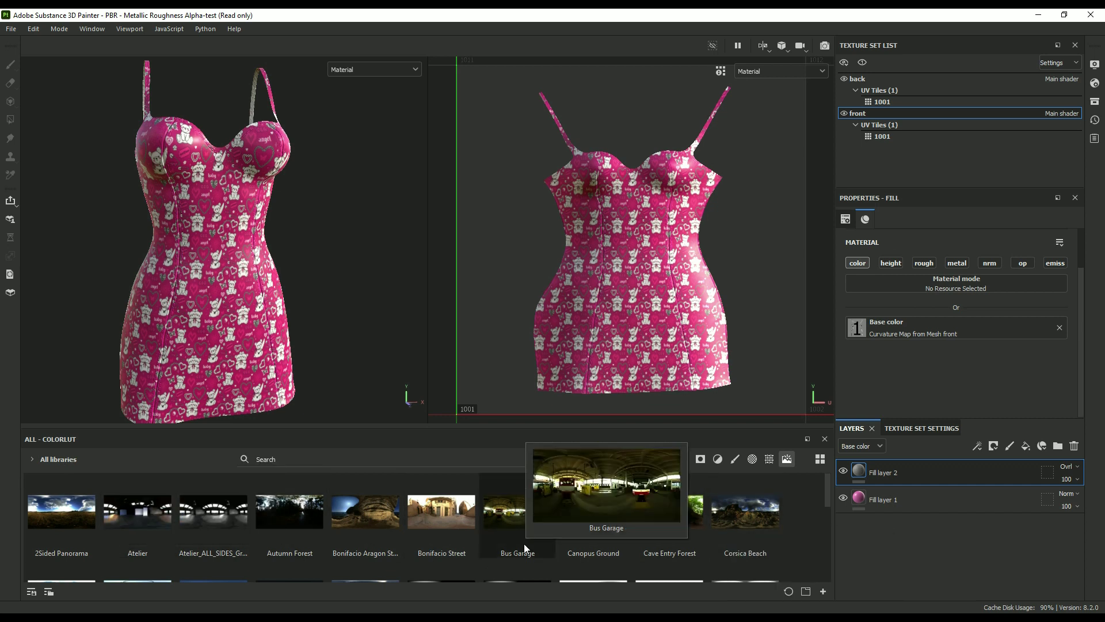
pyautogui.scroll(-3, 507, 539)
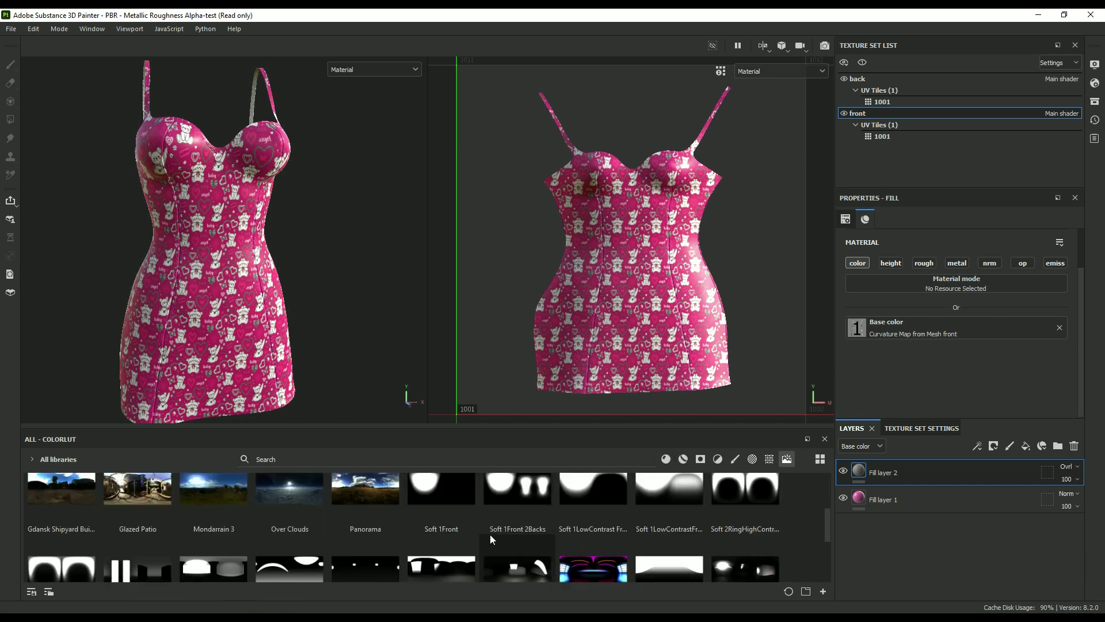
pyautogui.scroll(2, 551, 543)
pyautogui.scroll(-2, 551, 543)
pyautogui.moveTo(518, 496); pyautogui.dragTo(337, 381)
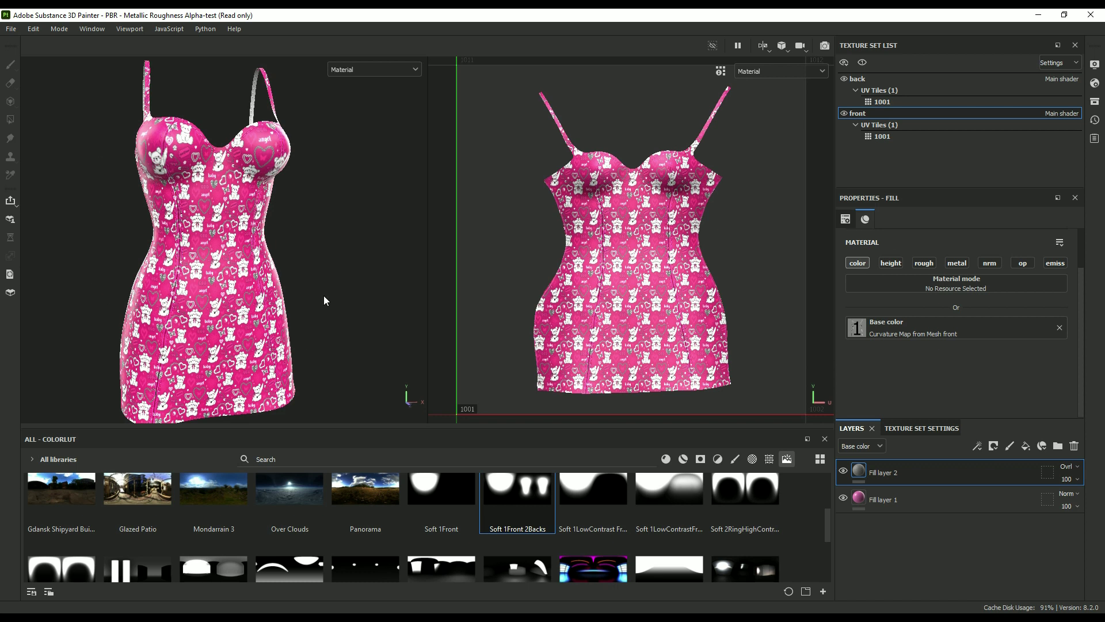
pyautogui.moveTo(322, 295)
pyautogui.keyDown('shift'); pyautogui.mouseDown(button='right')
pyautogui.moveTo(372, 291)
pyautogui.moveTo(254, 291)
pyautogui.mouseUp(button='right'); pyautogui.keyUp('shift')
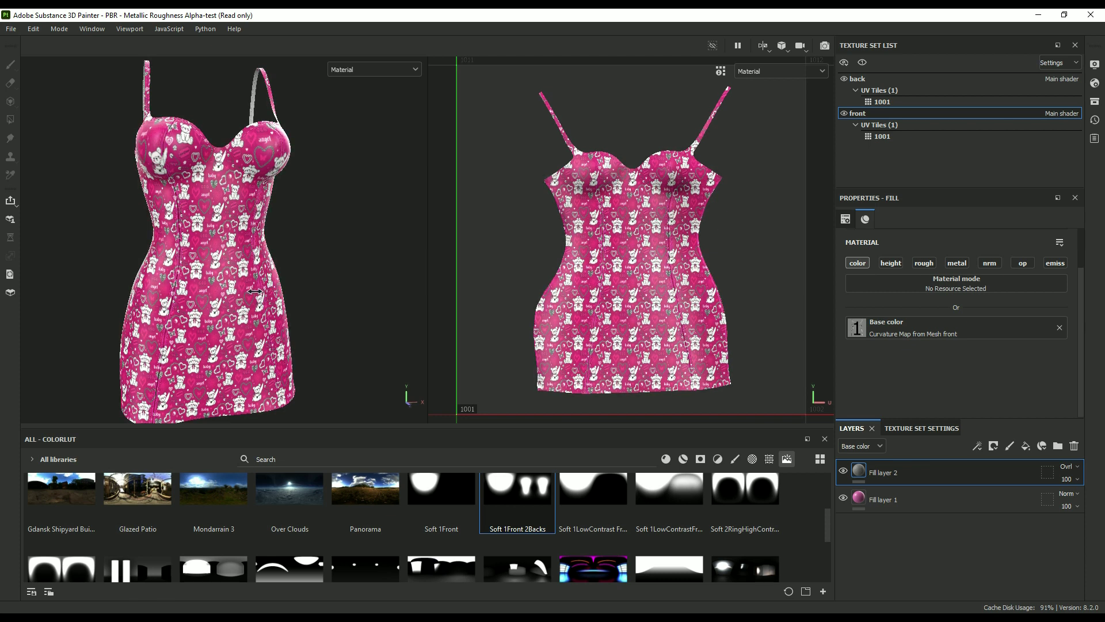
pyautogui.moveTo(313, 311)
pyautogui.keyDown('alt'); pyautogui.mouseDown()
pyautogui.moveTo(583, 311)
pyautogui.moveTo(306, 311)
pyautogui.moveTo(572, 318)
pyautogui.moveTo(348, 305)
pyautogui.moveTo(300, 320)
pyautogui.mouseUp(); pyautogui.keyUp('alt')
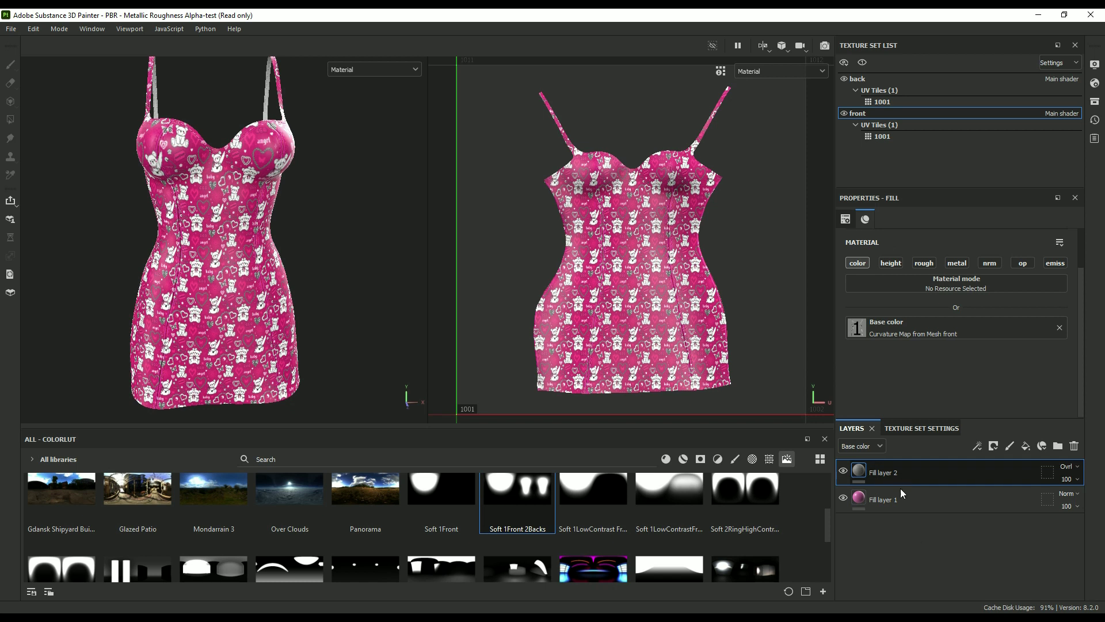
# Step: Copy both fill layers from the front texture set into the back texture set, deleting the back's default Layer 1 before pasting
pyautogui.click(911, 472)
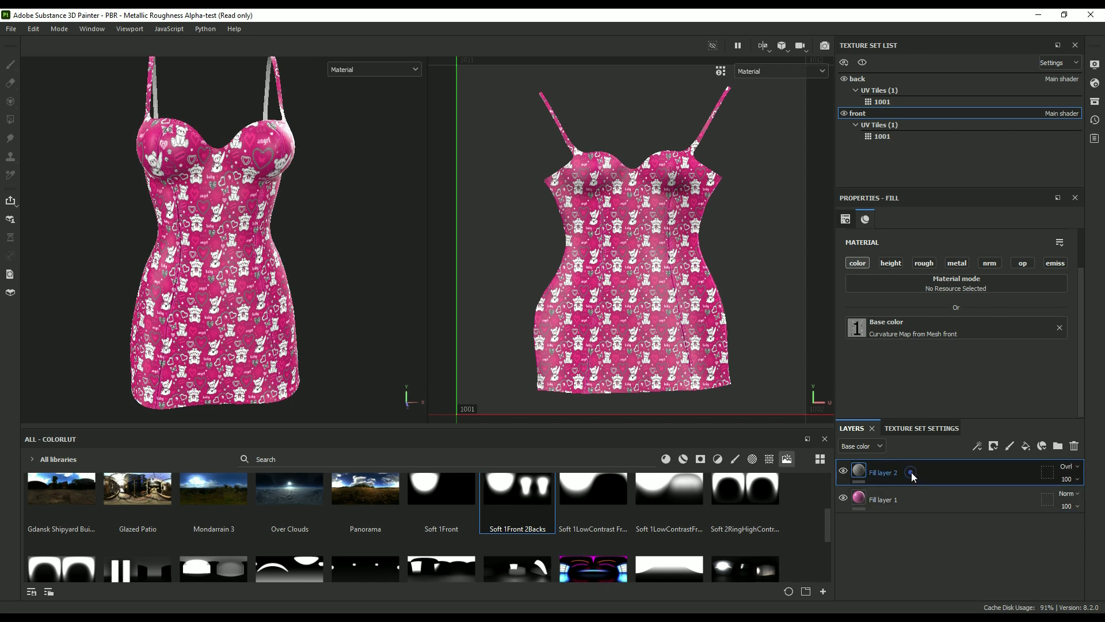
pyautogui.click(924, 506)
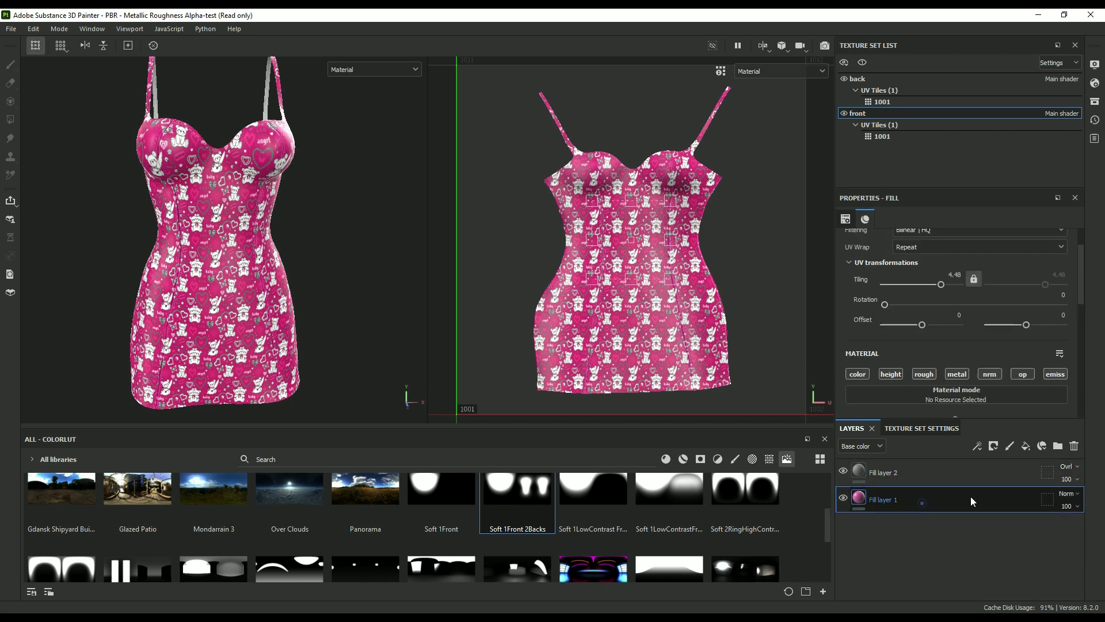
pyautogui.keyDown('ctrl'); pyautogui.click(931, 480); pyautogui.keyUp('ctrl')
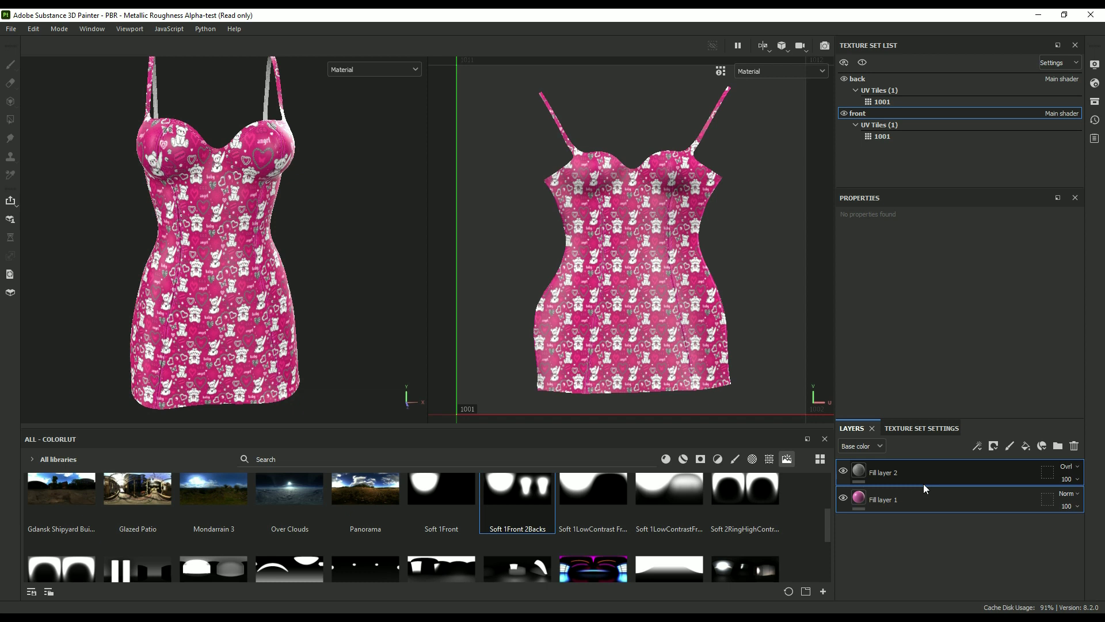
pyautogui.click(857, 78)
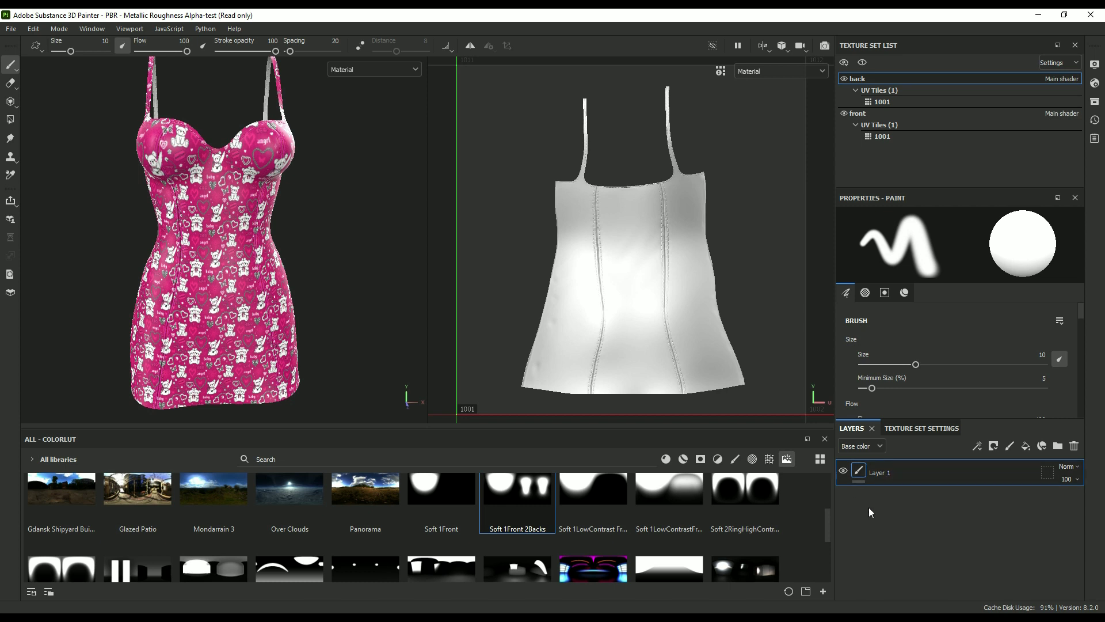
pyautogui.click(1074, 445)
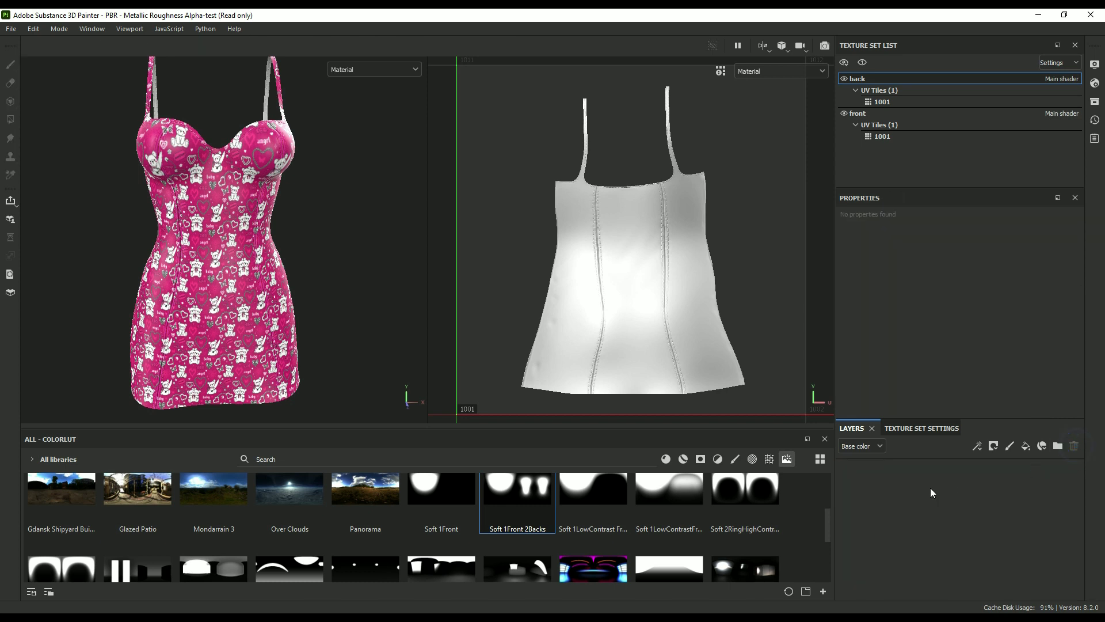
pyautogui.click(929, 488)
pyautogui.hotkey('ctrl', 'v')
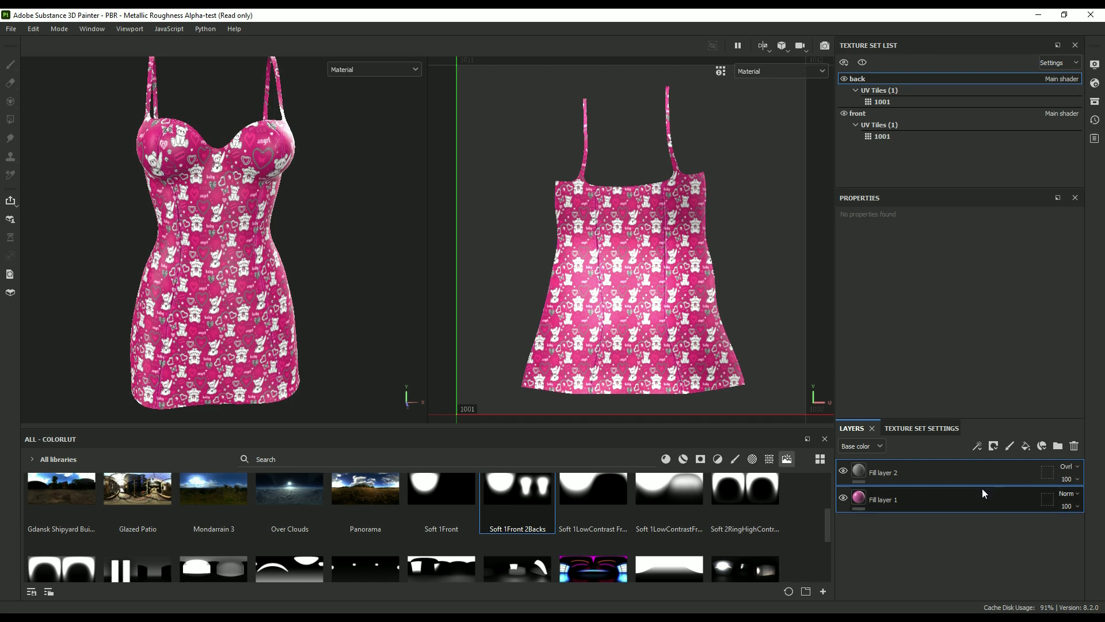
pyautogui.moveTo(337, 368)
pyautogui.keyDown('alt'); pyautogui.mouseDown()
pyautogui.moveTo(545, 375)
pyautogui.moveTo(198, 370)
pyautogui.moveTo(528, 373)
pyautogui.moveTo(359, 363)
pyautogui.moveTo(671, 360)
pyautogui.moveTo(317, 351)
pyautogui.moveTo(382, 358)
pyautogui.moveTo(353, 362)
pyautogui.mouseUp(); pyautogui.keyUp('alt')
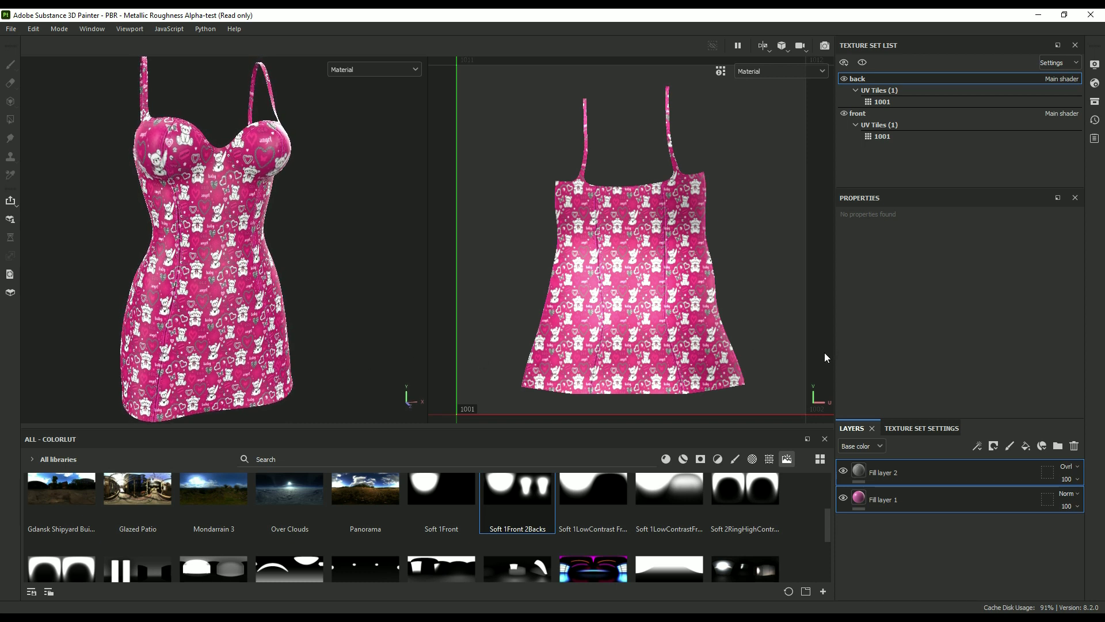
# Step: Open the texture export settings and choose glTF PBR Metal Roughness as the output template
pyautogui.click(14, 29)
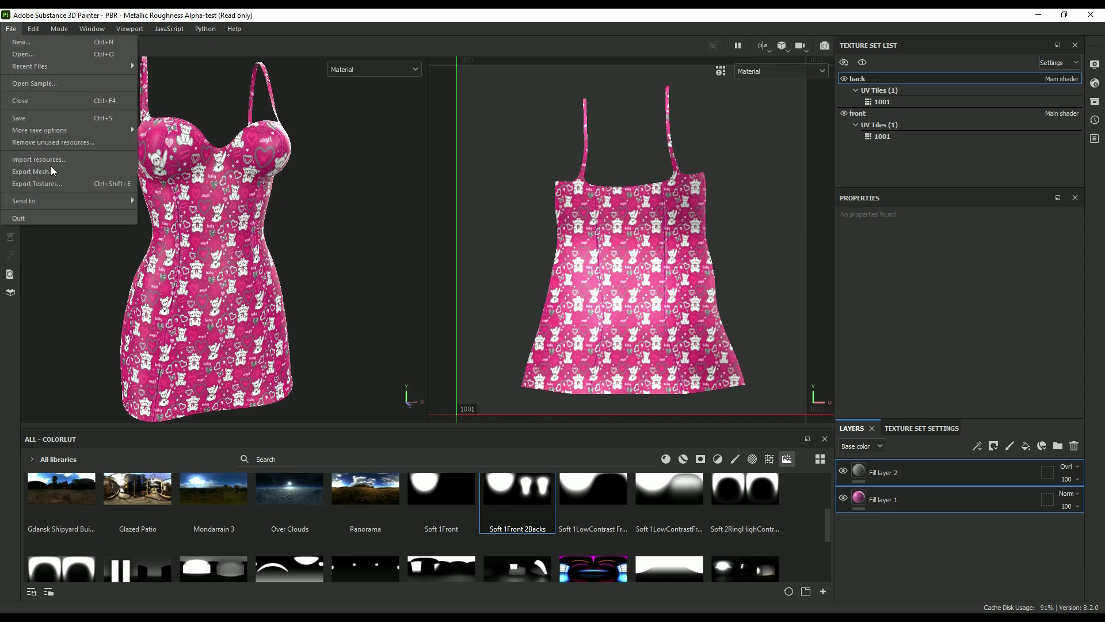
pyautogui.click(124, 184)
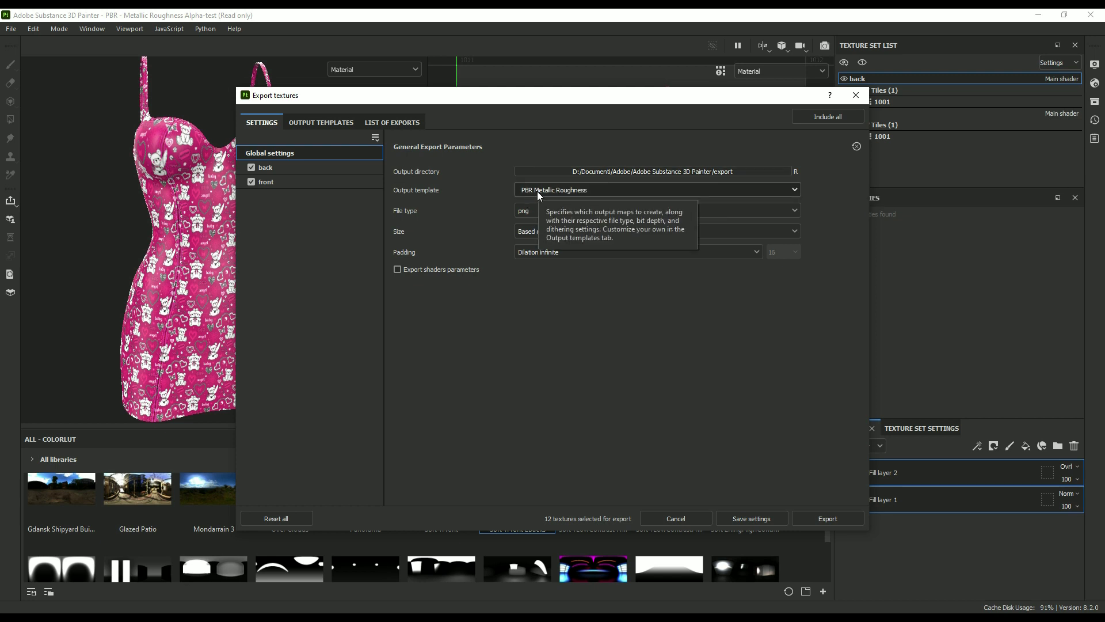
pyautogui.click(577, 192)
pyautogui.scroll(-1, 617, 276)
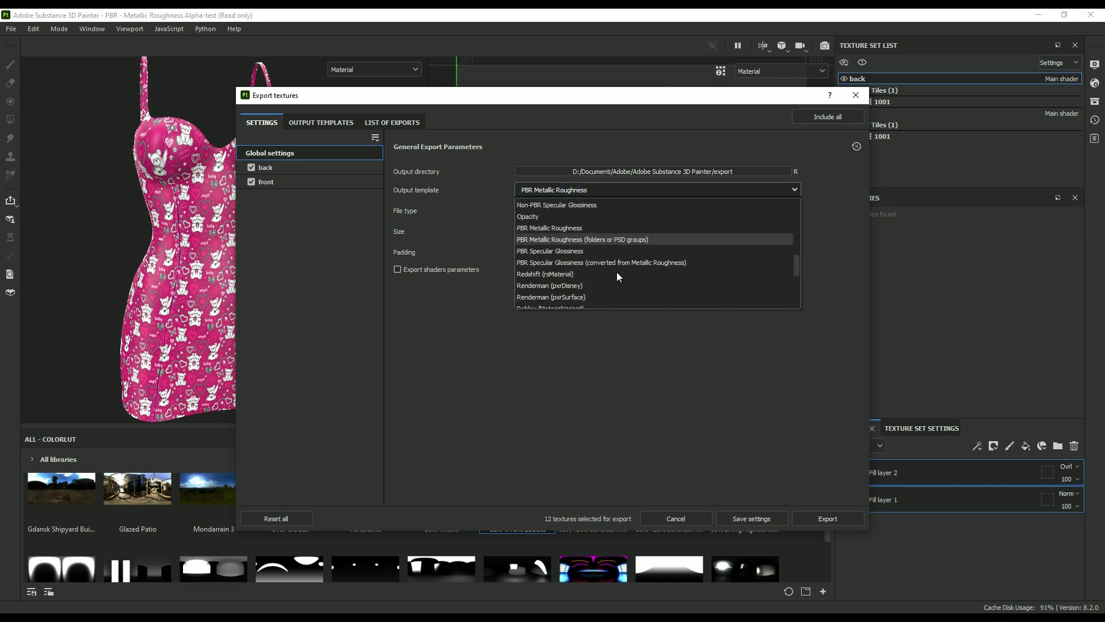
pyautogui.scroll(-2, 685, 276)
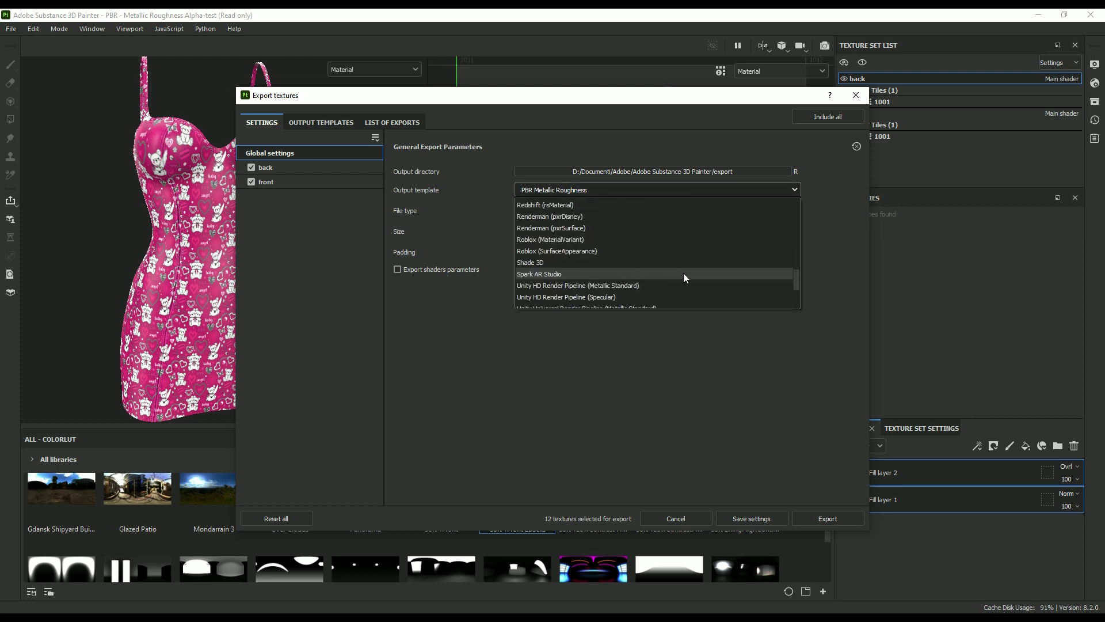
pyautogui.scroll(1, 685, 277)
pyautogui.scroll(10, 685, 277)
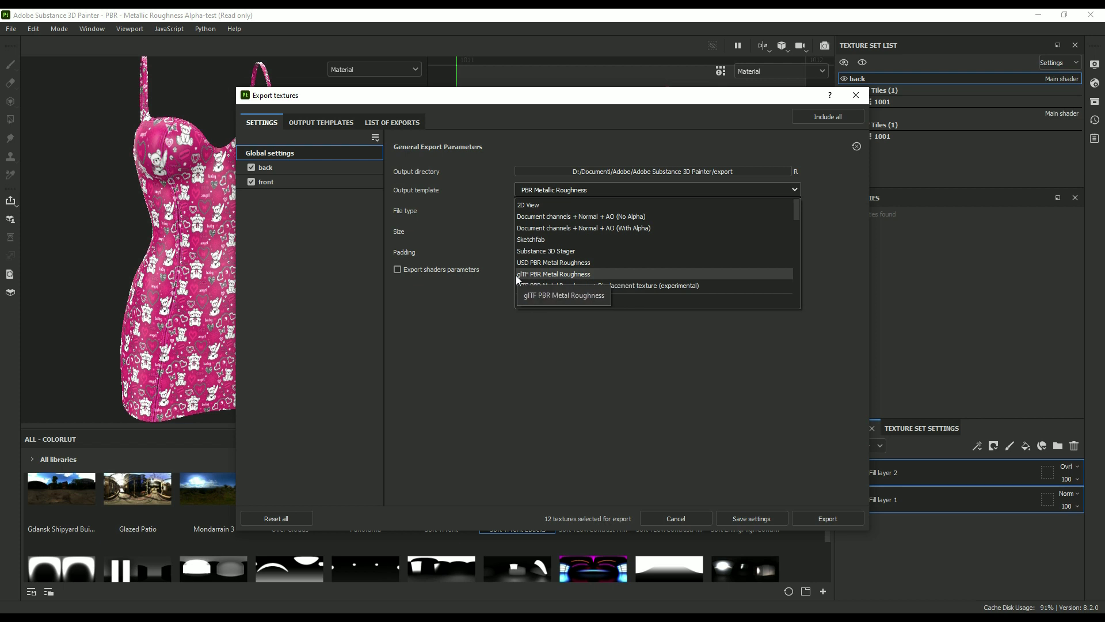
pyautogui.click(537, 275)
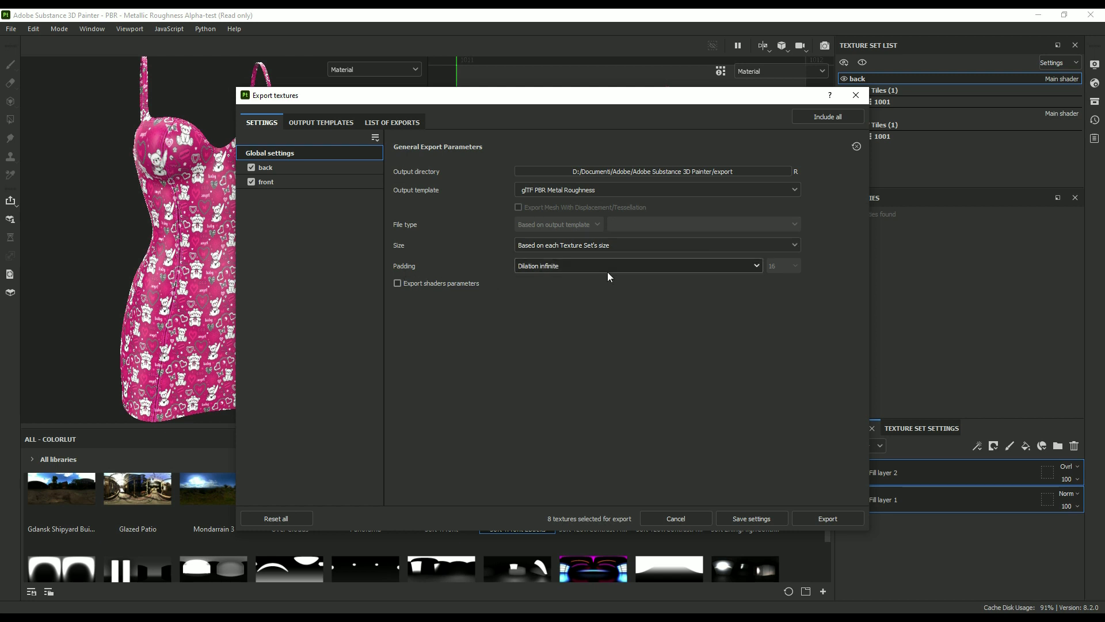
# Step: Set the export padding to Dilation + default background color and check its dilation amount in pixels
pyautogui.click(598, 269)
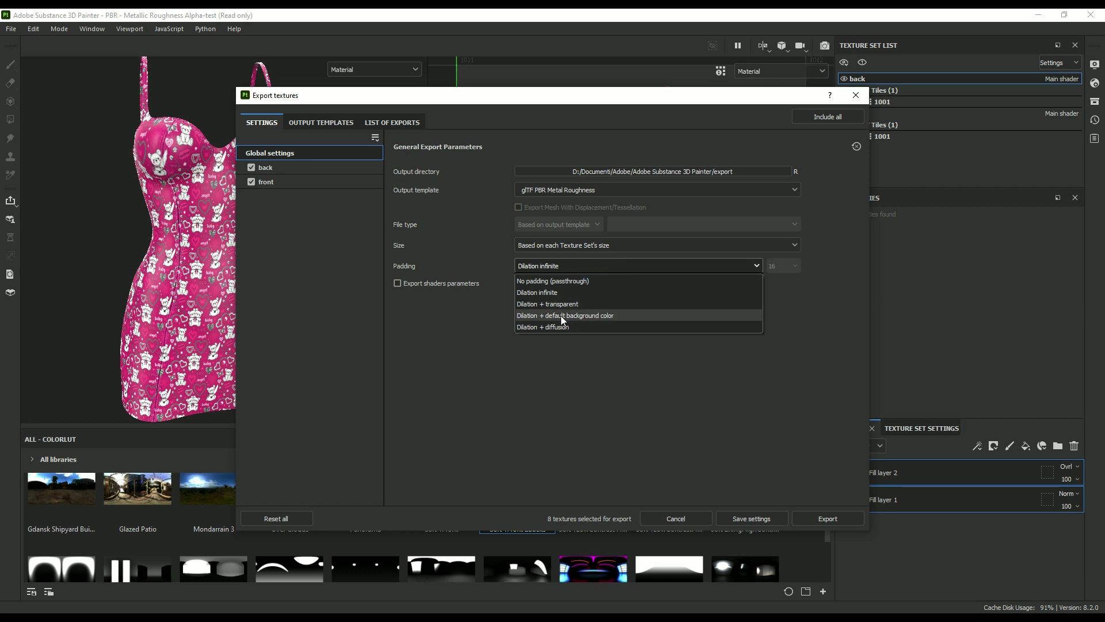
pyautogui.click(577, 317)
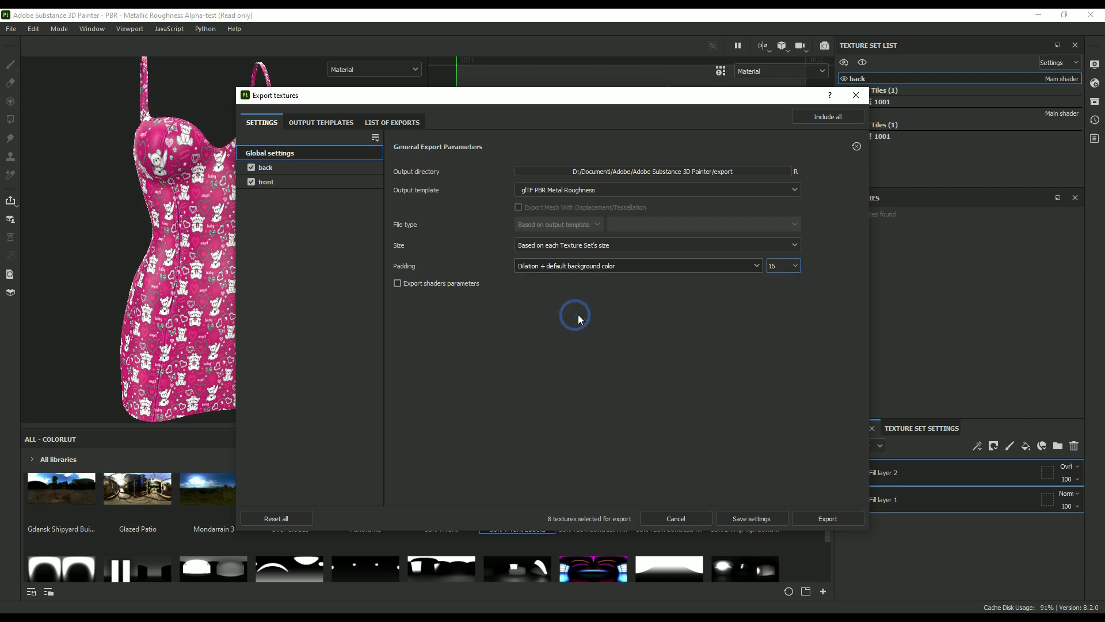
pyautogui.click(785, 268)
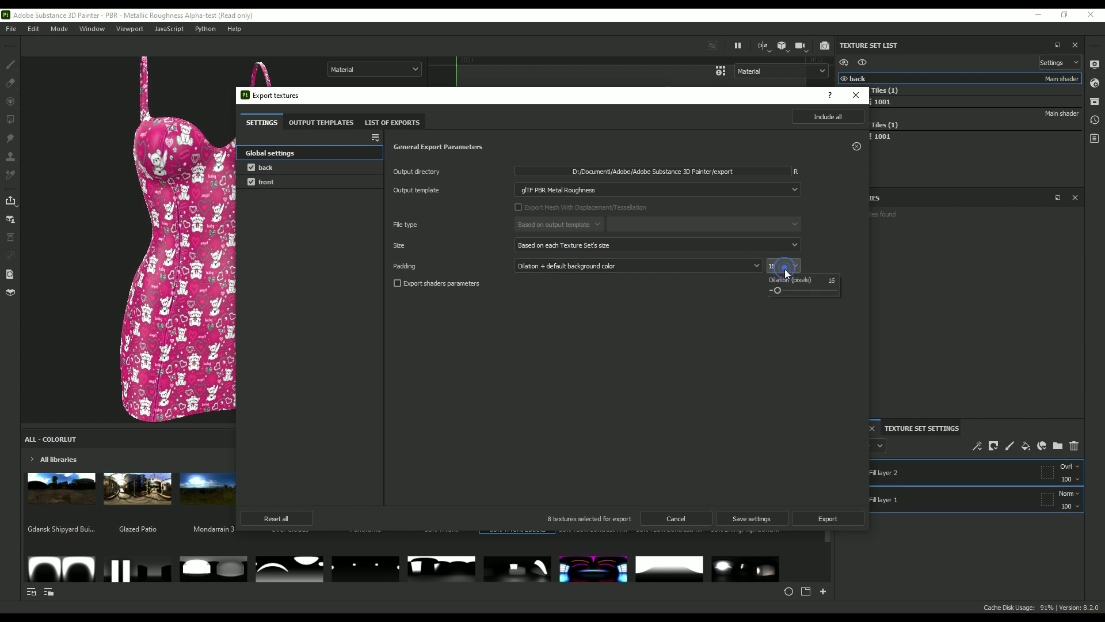
pyautogui.click(786, 269)
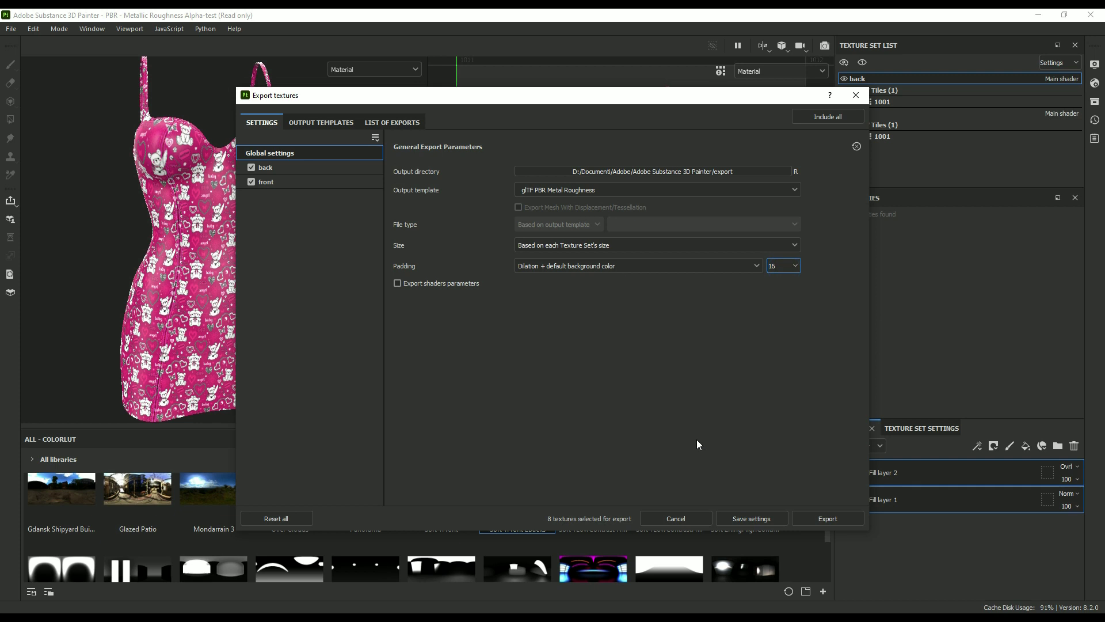
# Step: Export the front and back textures, open the output folder and maximize its window
pyautogui.click(816, 519)
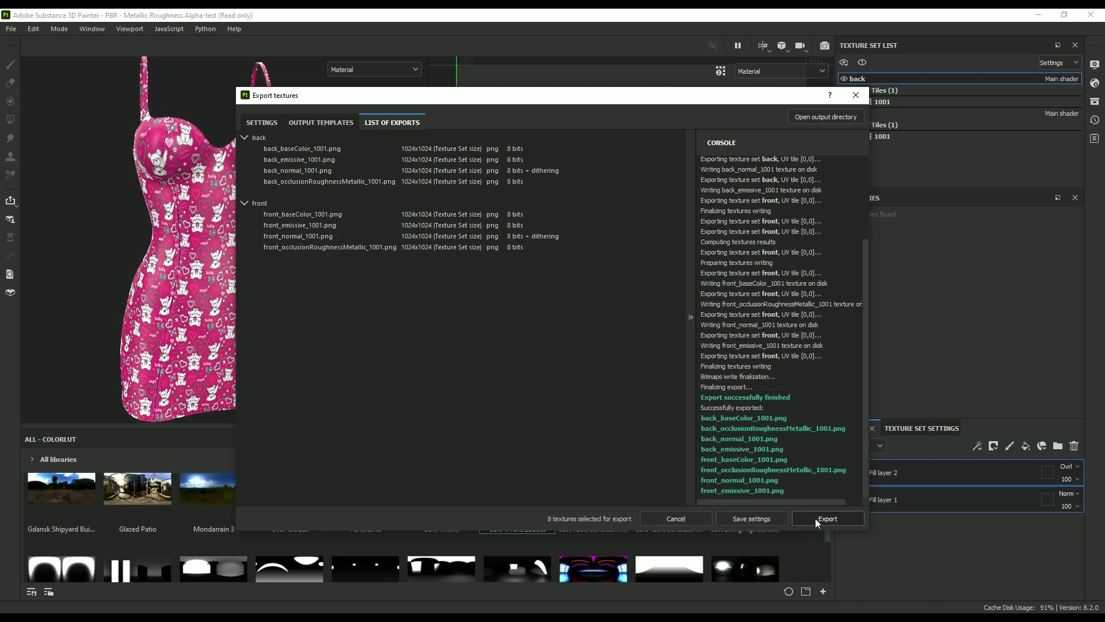
pyautogui.click(815, 119)
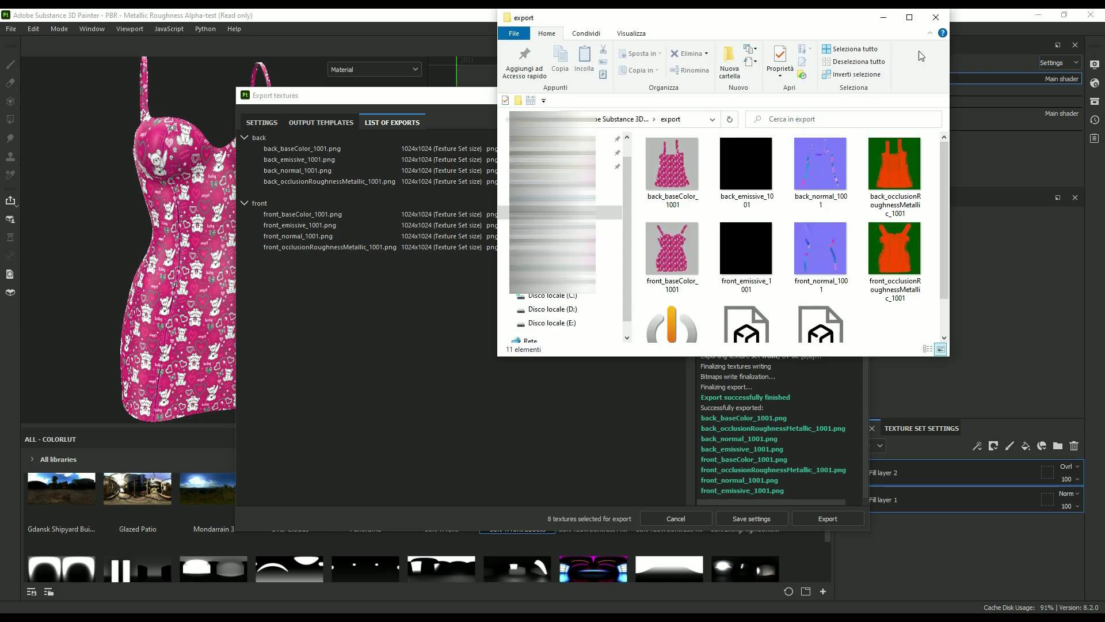
pyautogui.click(909, 17)
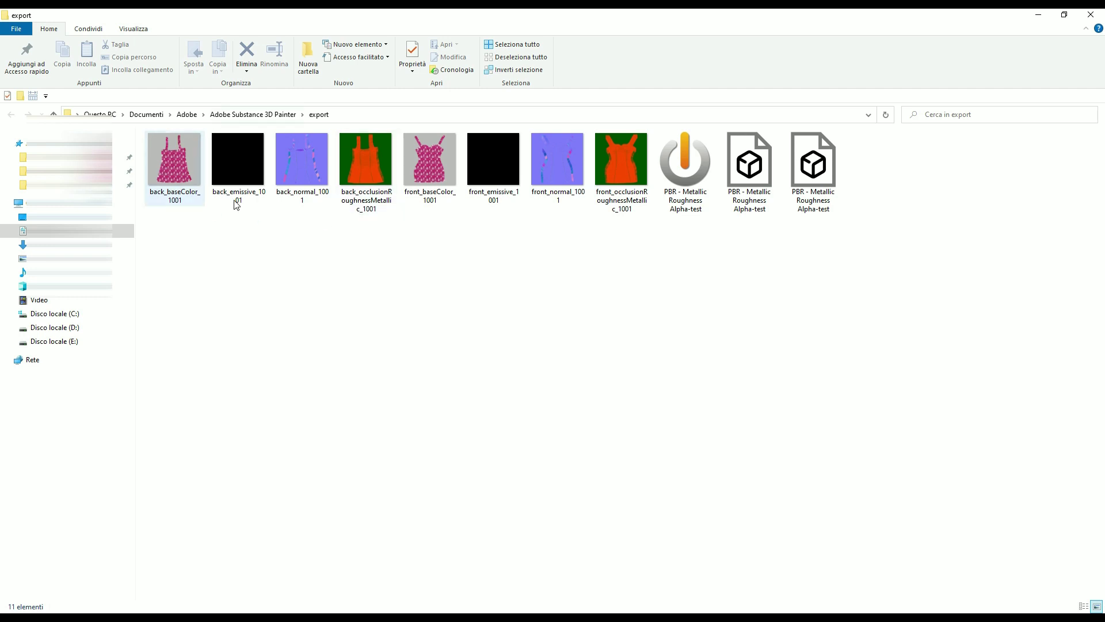
# Step: Compare the file sizes of the two 3D object files named PBR - Metallic Roughness Alpha-test in the export folder
pyautogui.click(750, 199)
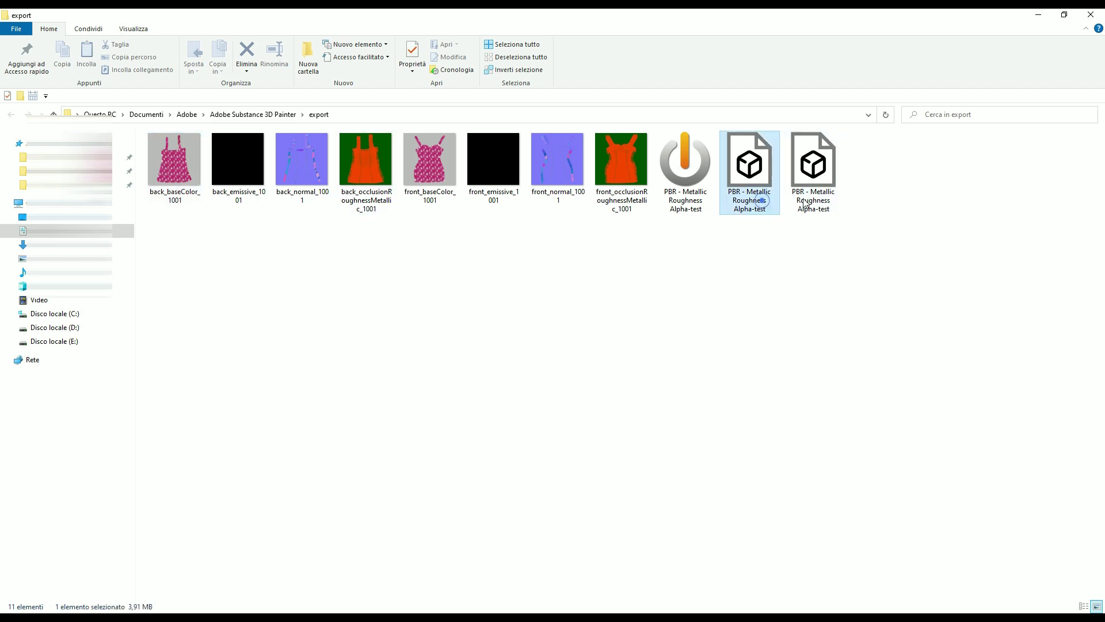
pyautogui.click(818, 200)
pyautogui.click(745, 198)
pyautogui.click(809, 197)
pyautogui.click(753, 196)
pyautogui.click(830, 192)
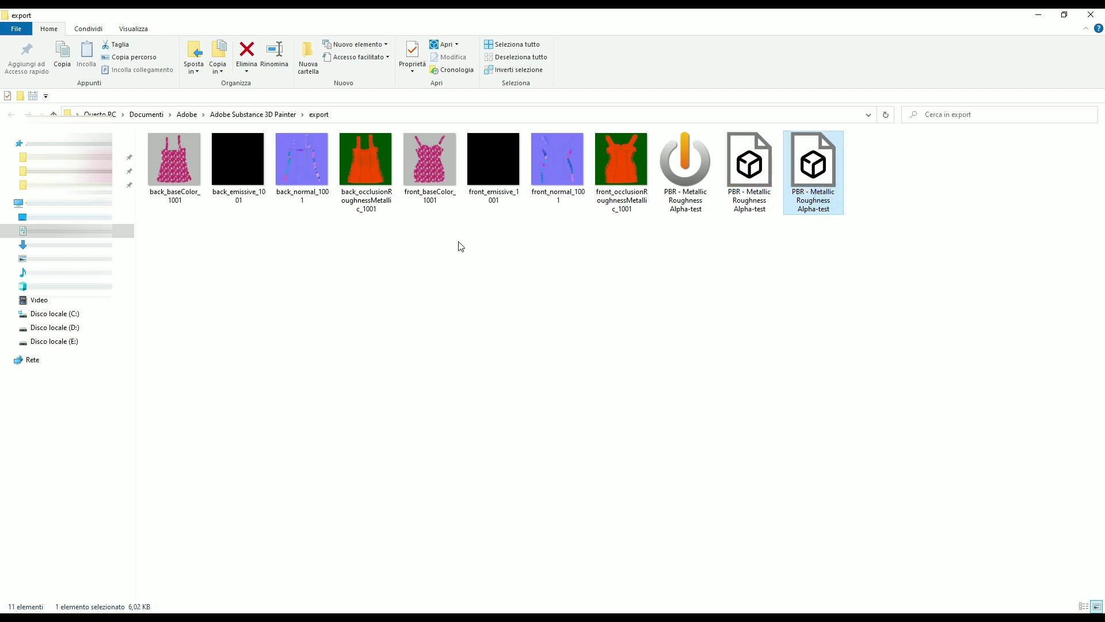
pyautogui.click(771, 199)
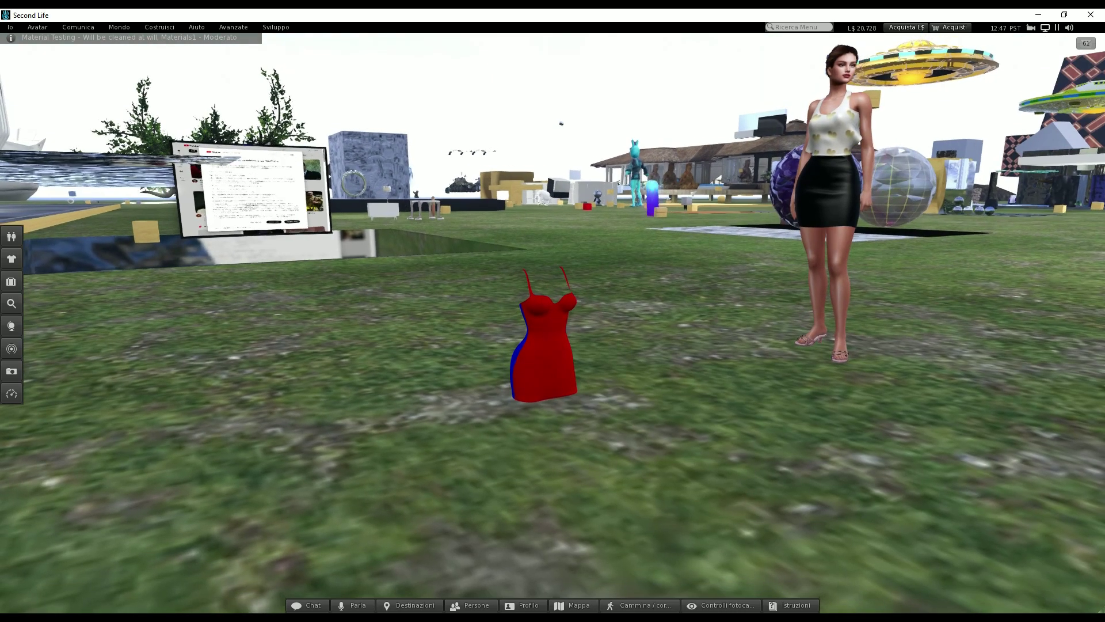
# Step: Switch to Second Life and inspect the red and blue dress from the side, back and front
pyautogui.keyDown('alt'); pyautogui.moveTo(549, 345); pyautogui.dragTo(685, 274); pyautogui.keyUp('alt')
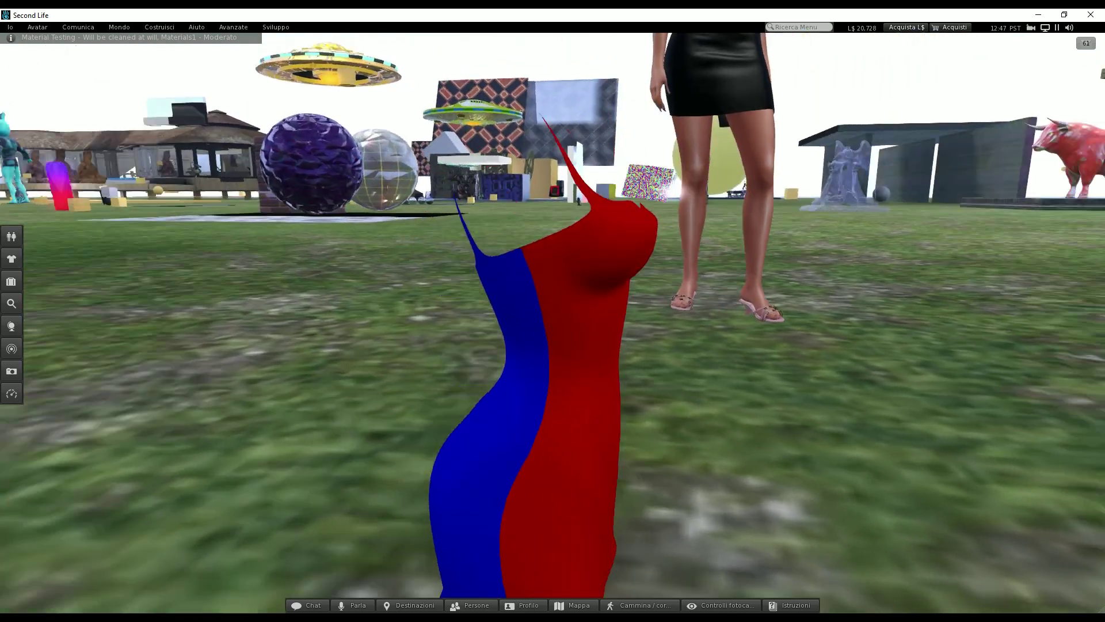
pyautogui.keyDown('alt'); pyautogui.moveTo(549, 346); pyautogui.dragTo(697, 276); pyautogui.keyUp('alt')
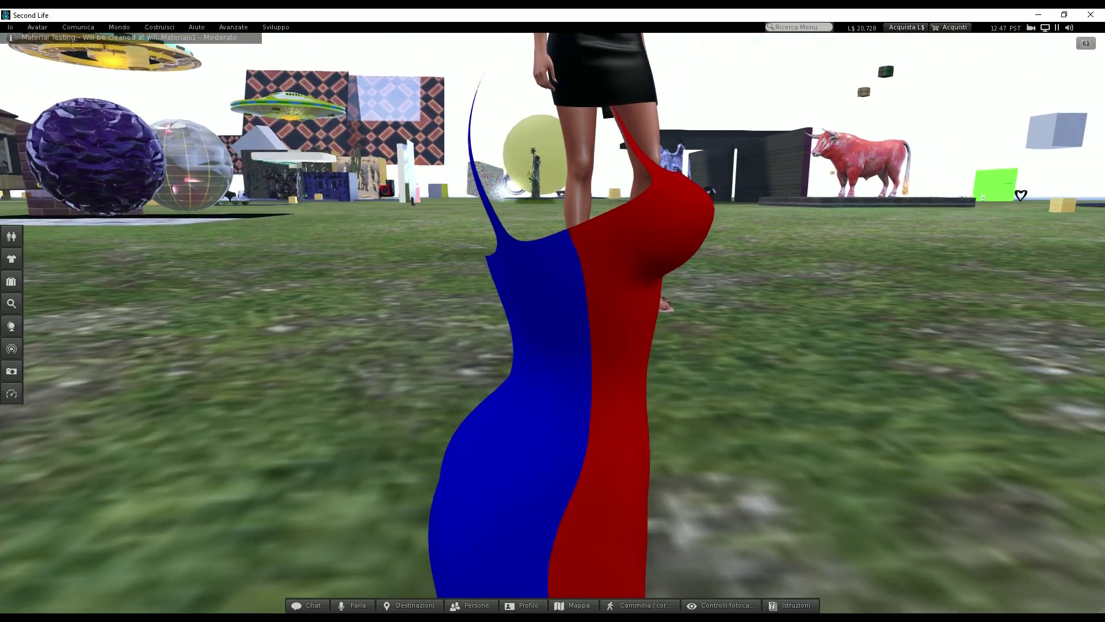
pyautogui.keyDown('alt'); pyautogui.moveTo(546, 345); pyautogui.dragTo(639, 345); pyautogui.keyUp('alt')
pyautogui.keyDown('alt'); pyautogui.moveTo(546, 346); pyautogui.dragTo(766, 308); pyautogui.keyUp('alt')
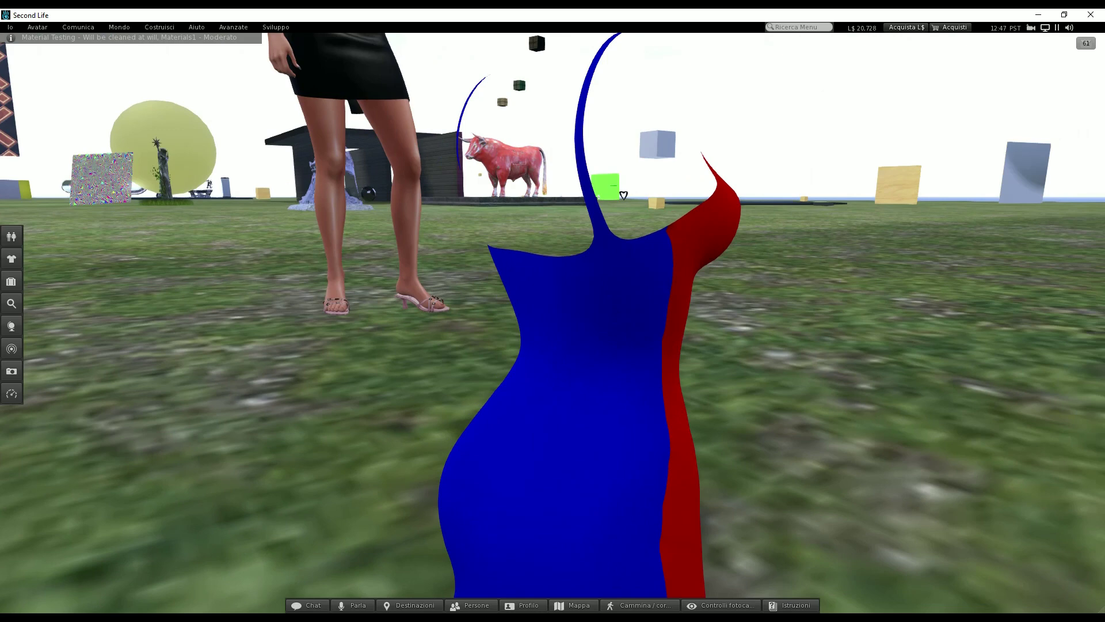
pyautogui.keyDown('alt'); pyautogui.moveTo(552, 345); pyautogui.dragTo(4, 391); pyautogui.keyUp('alt')
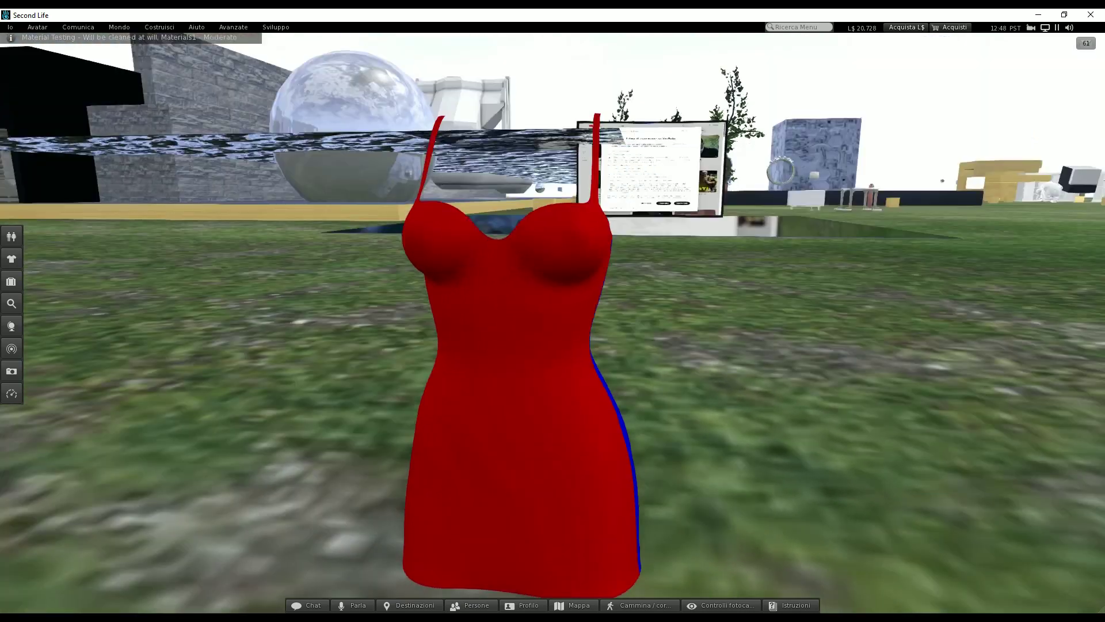
pyautogui.keyDown('alt'); pyautogui.moveTo(507, 346); pyautogui.dragTo(700, 347); pyautogui.keyUp('alt')
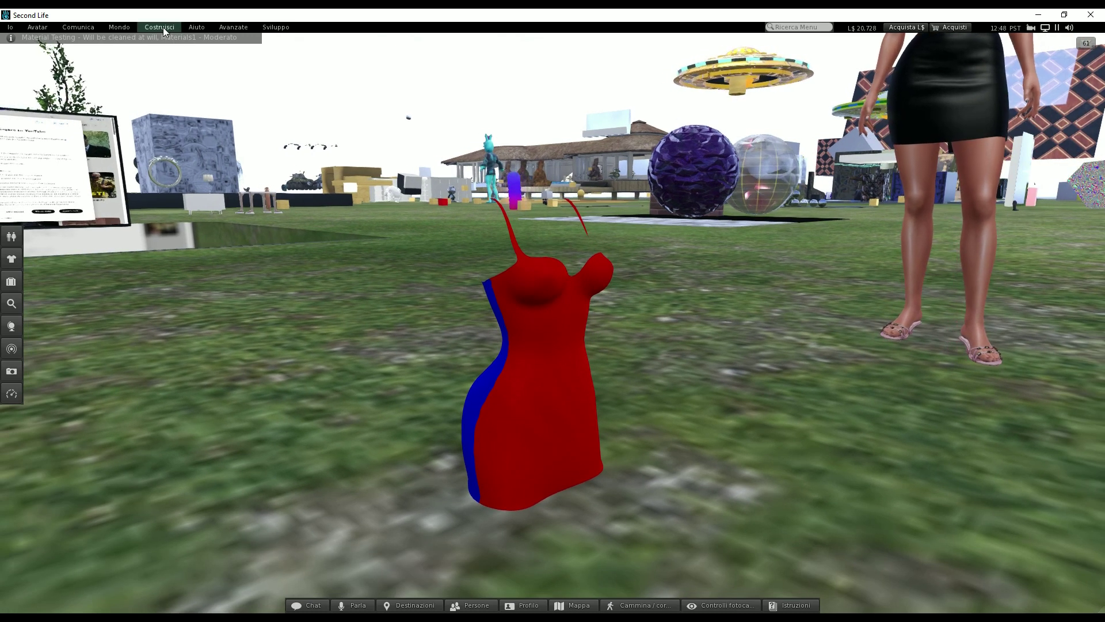
pyautogui.click(157, 27)
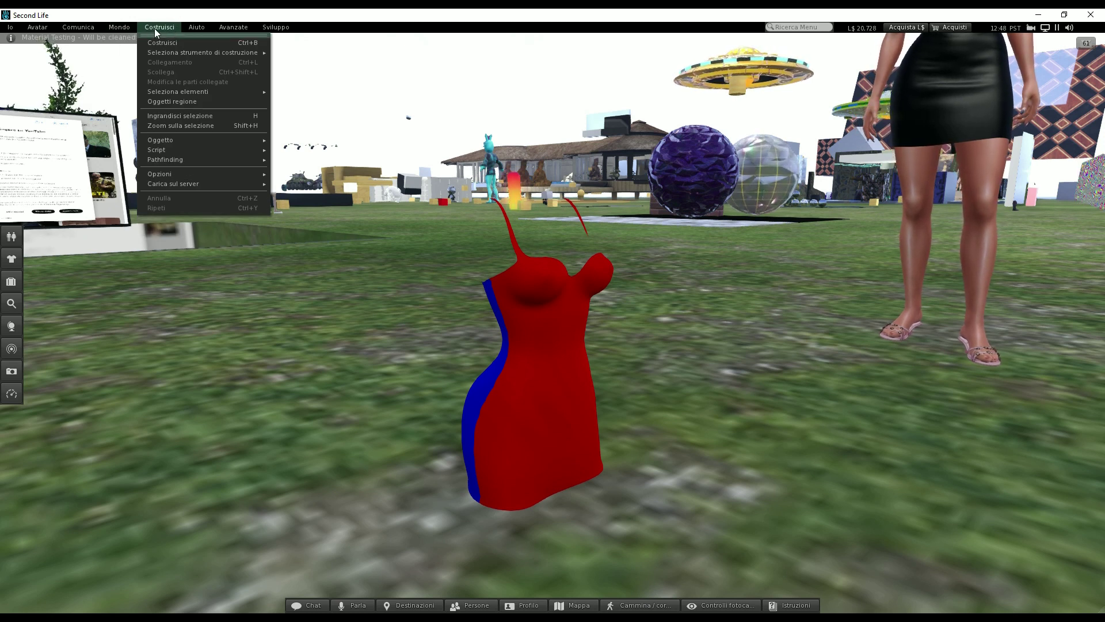
pyautogui.moveTo(182, 186)
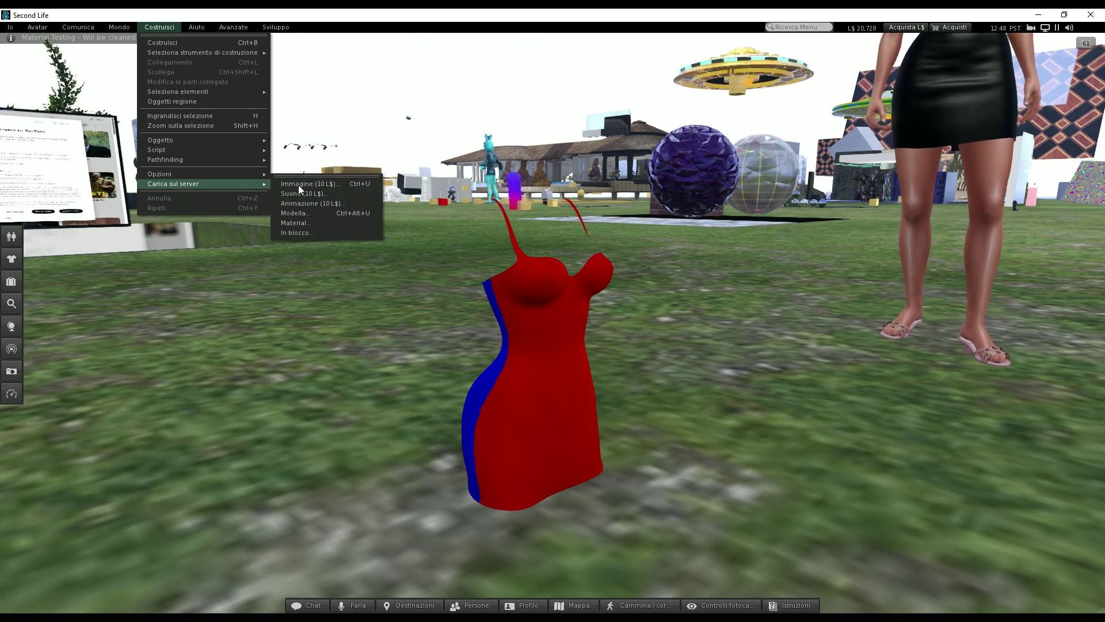
pyautogui.click(295, 222)
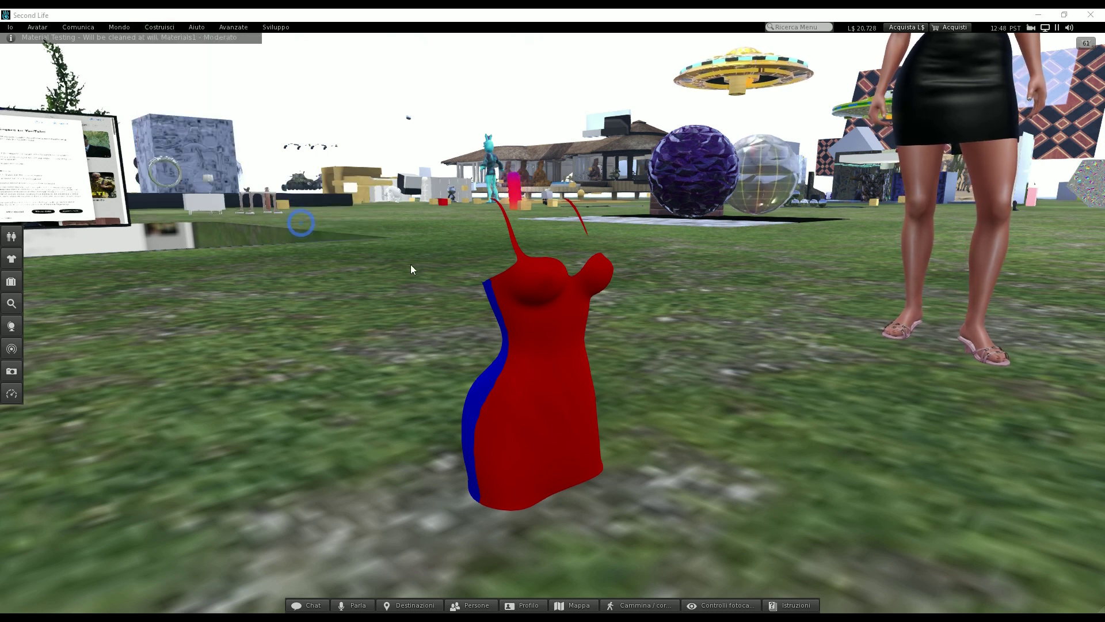
pyautogui.moveTo(602, 82); pyautogui.dragTo(417, 138)
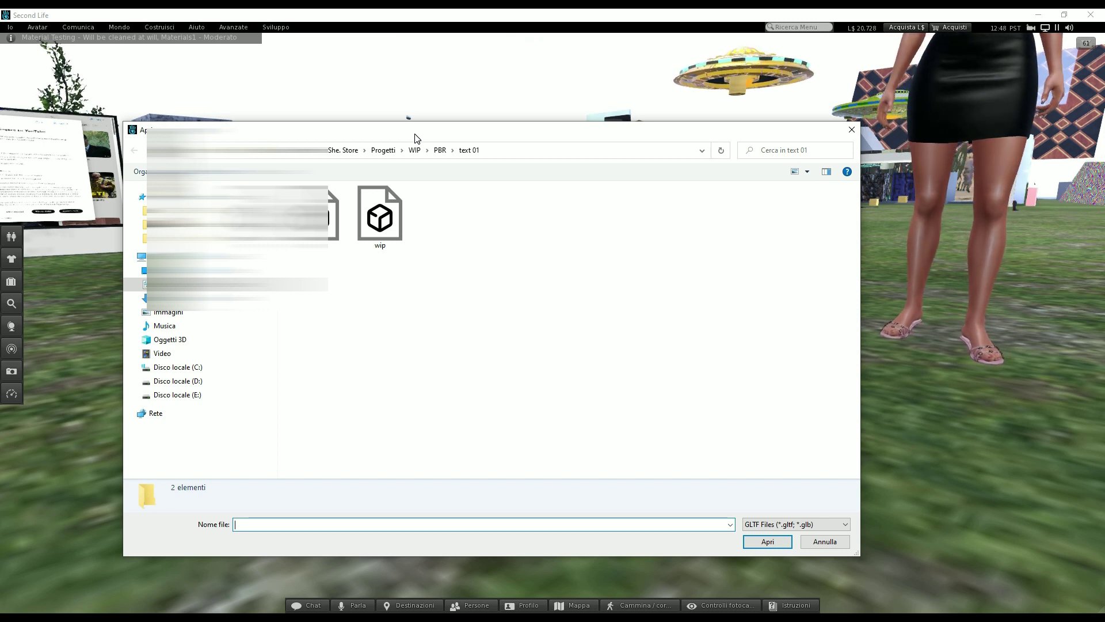
pyautogui.moveTo(417, 138); pyautogui.dragTo(415, 139)
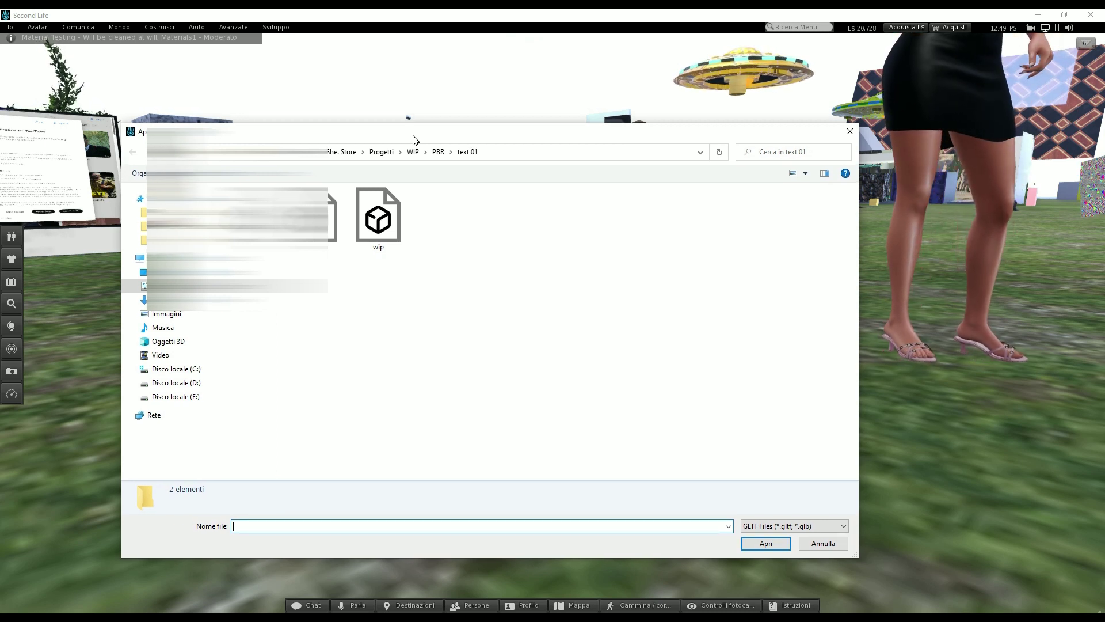
pyautogui.moveTo(416, 140); pyautogui.dragTo(415, 140)
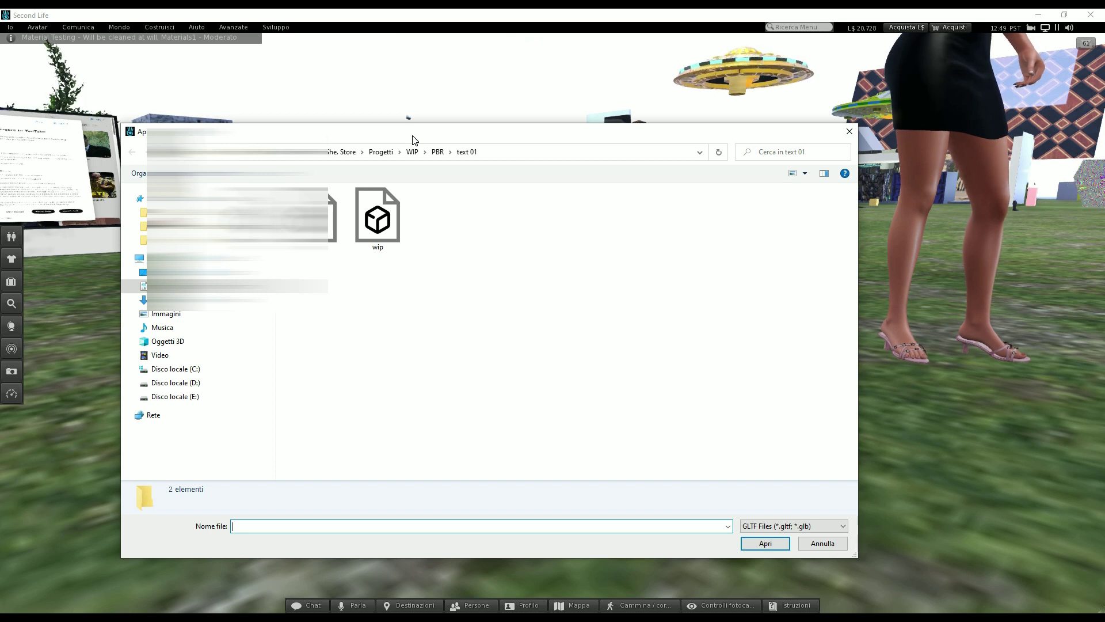
pyautogui.moveTo(412, 140); pyautogui.dragTo(411, 140)
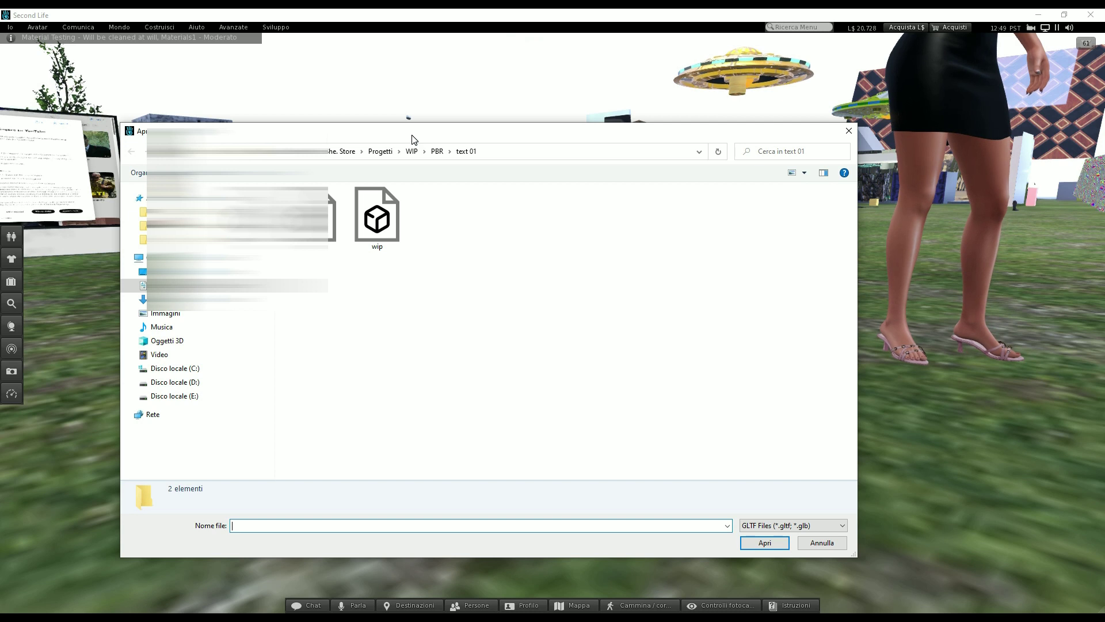
pyautogui.moveTo(412, 140); pyautogui.dragTo(409, 139)
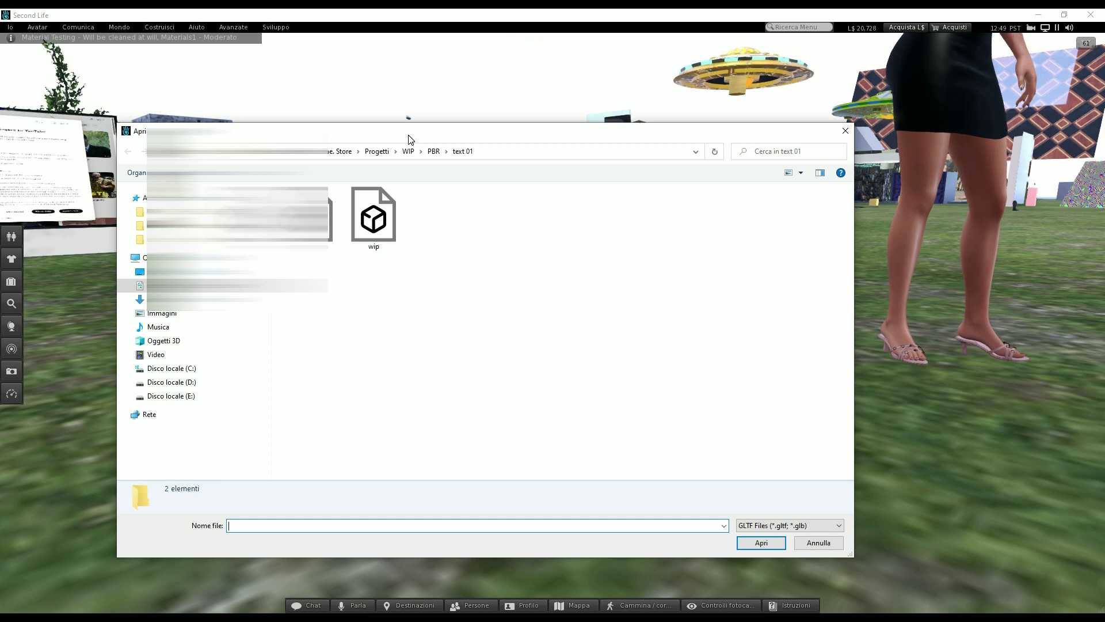
pyautogui.moveTo(408, 135); pyautogui.dragTo(408, 135)
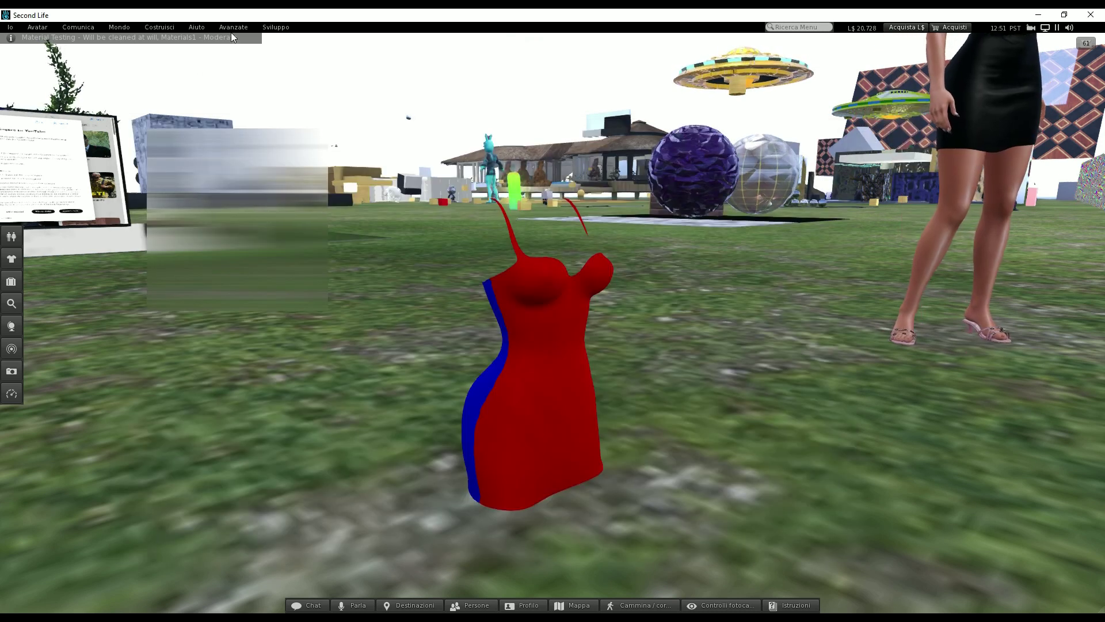
# Step: Start a material upload to the server so a glTF file can be chosen
pyautogui.click(161, 29)
pyautogui.moveTo(177, 183)
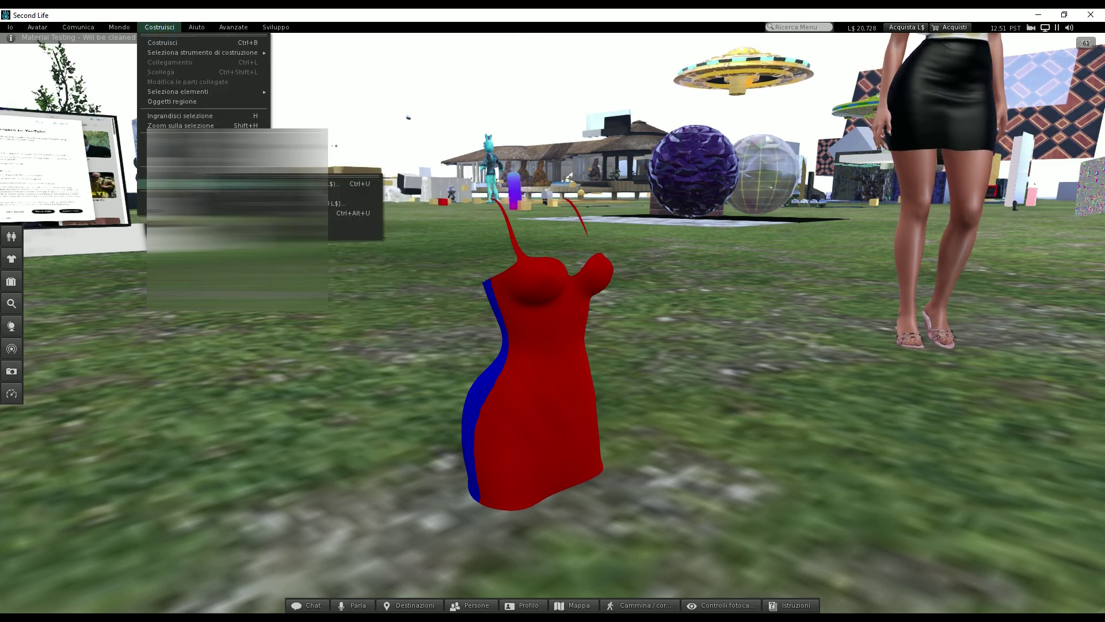
pyautogui.click(354, 222)
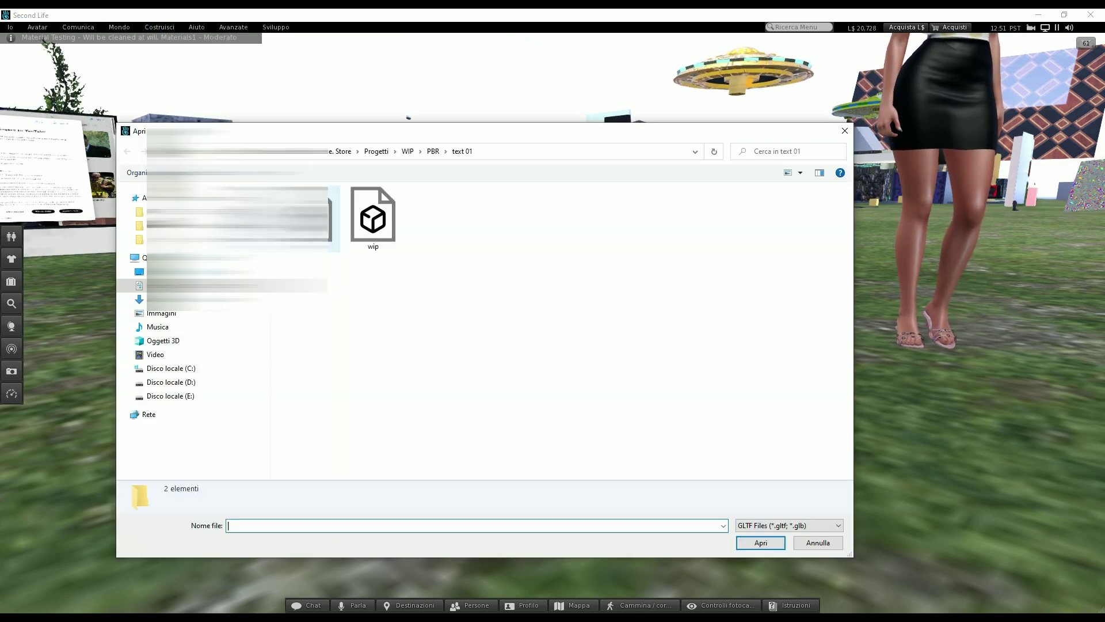
pyautogui.click(179, 382)
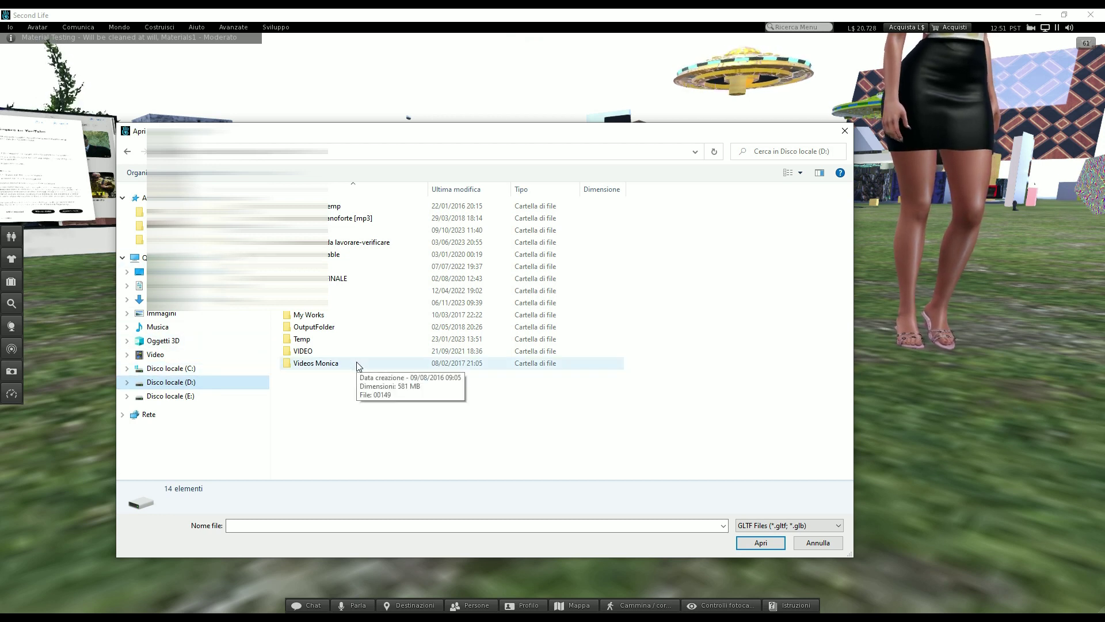
pyautogui.click(178, 370)
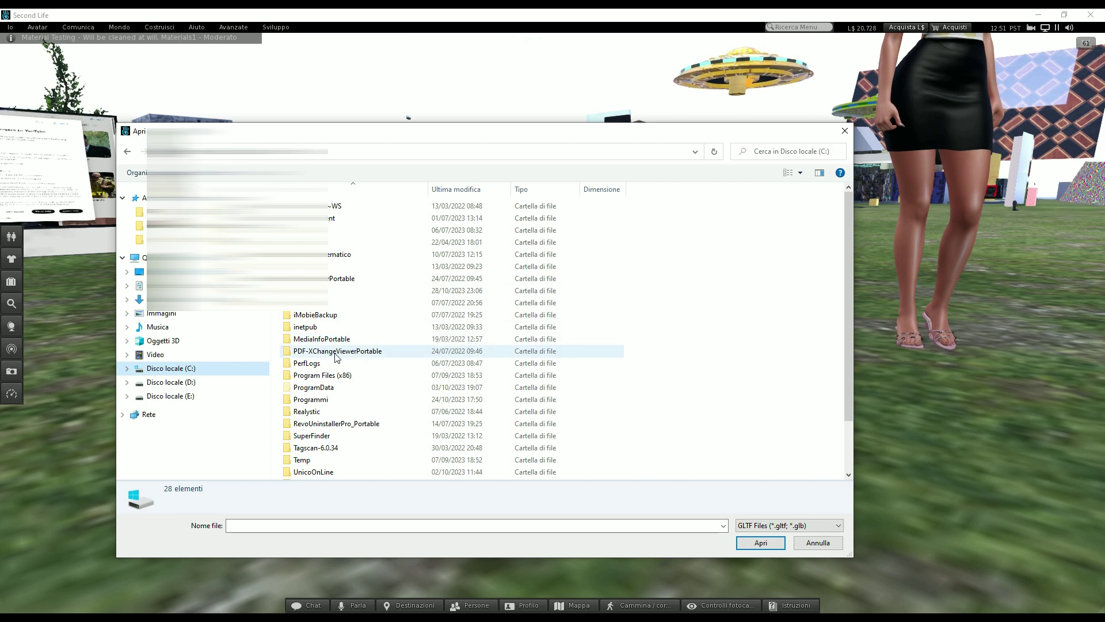
pyautogui.scroll(-1, 370, 280)
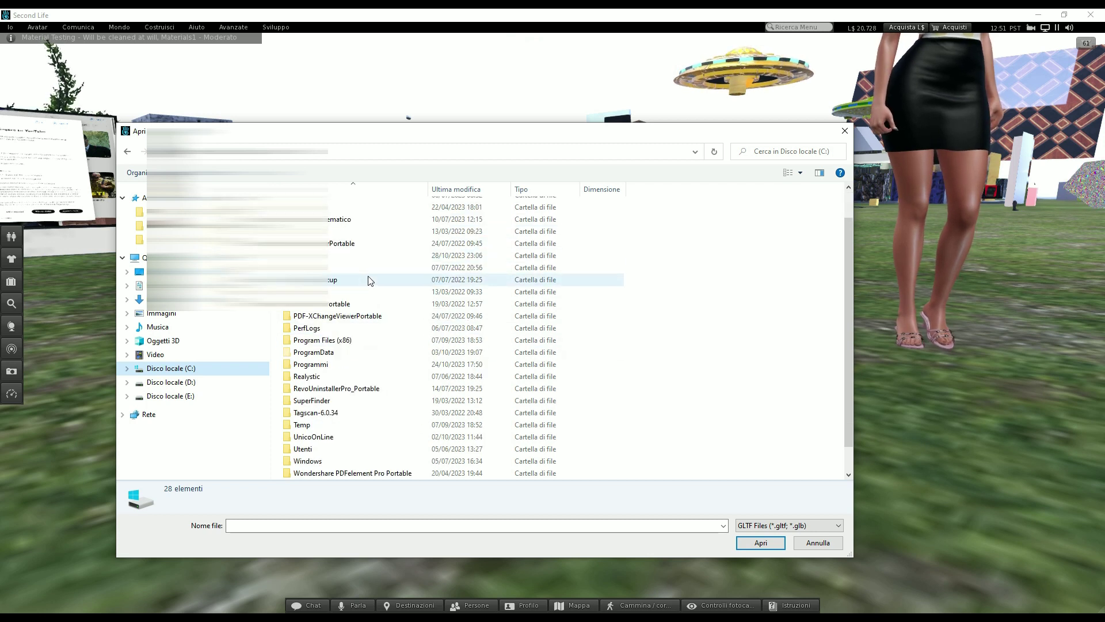
pyautogui.scroll(-1, 369, 281)
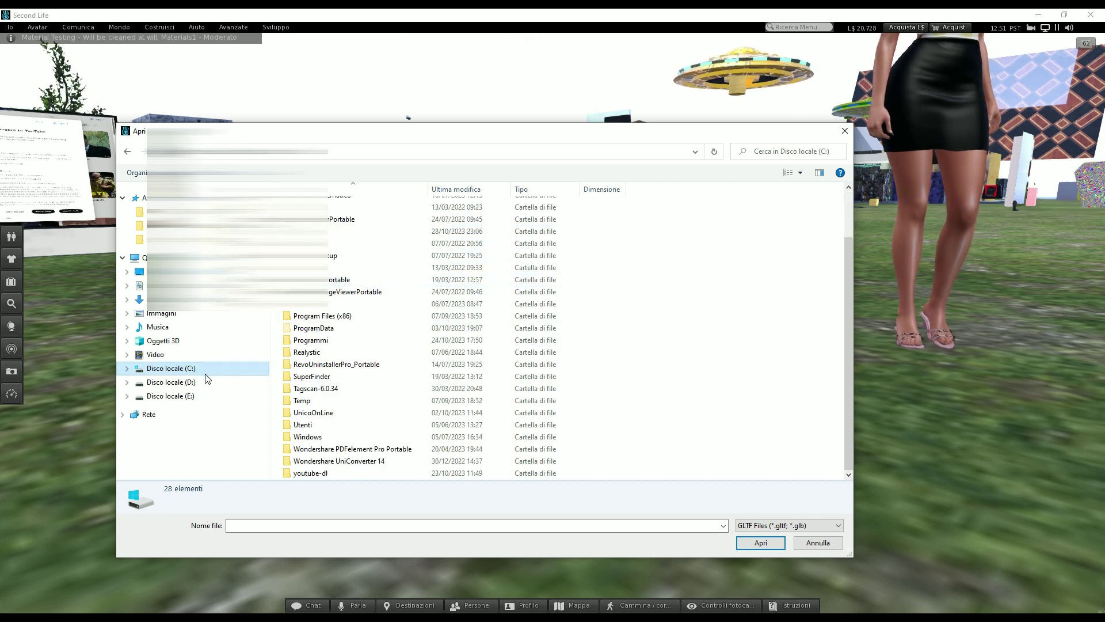
# Step: Browse on drive D: to Documenti, Adobe, Adobe Substance 3D Painter and open its export folder
pyautogui.click(189, 383)
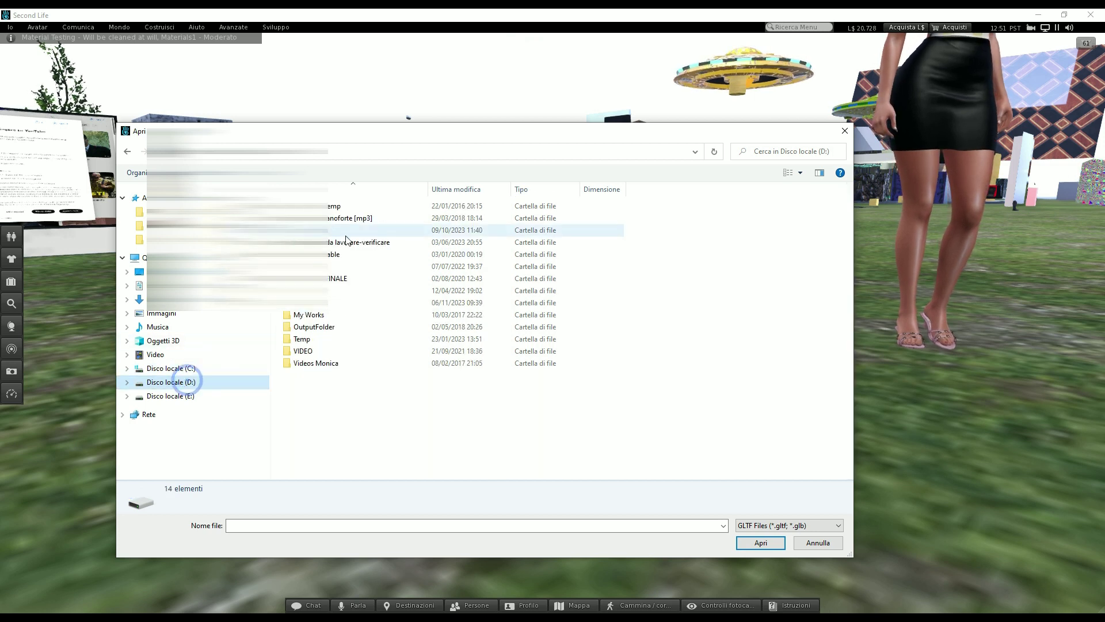
pyautogui.doubleClick(326, 229)
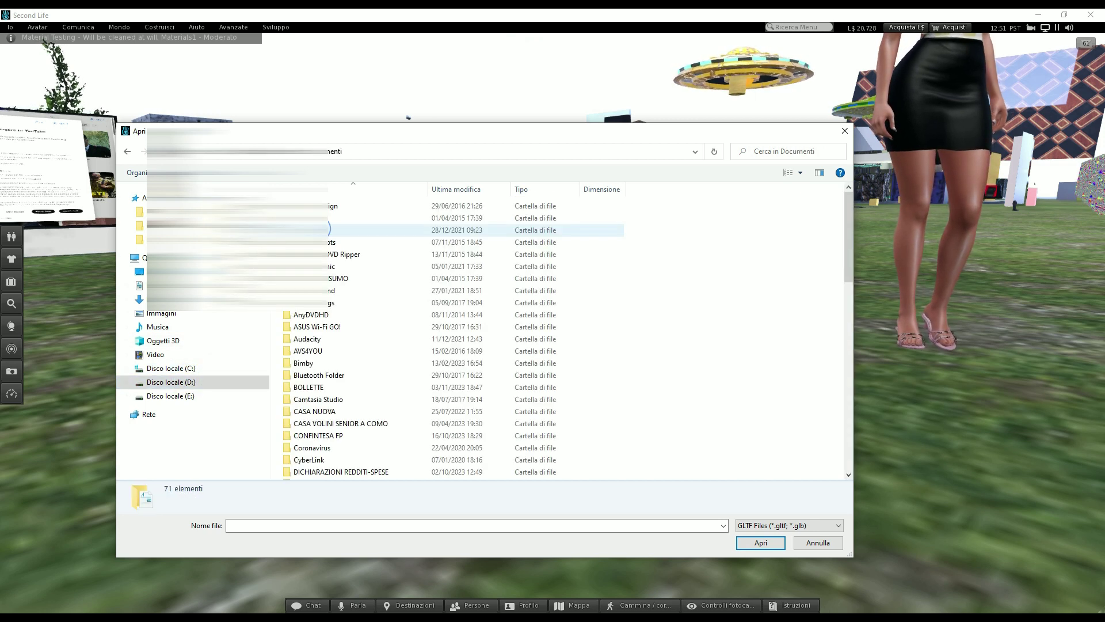
pyautogui.doubleClick(324, 229)
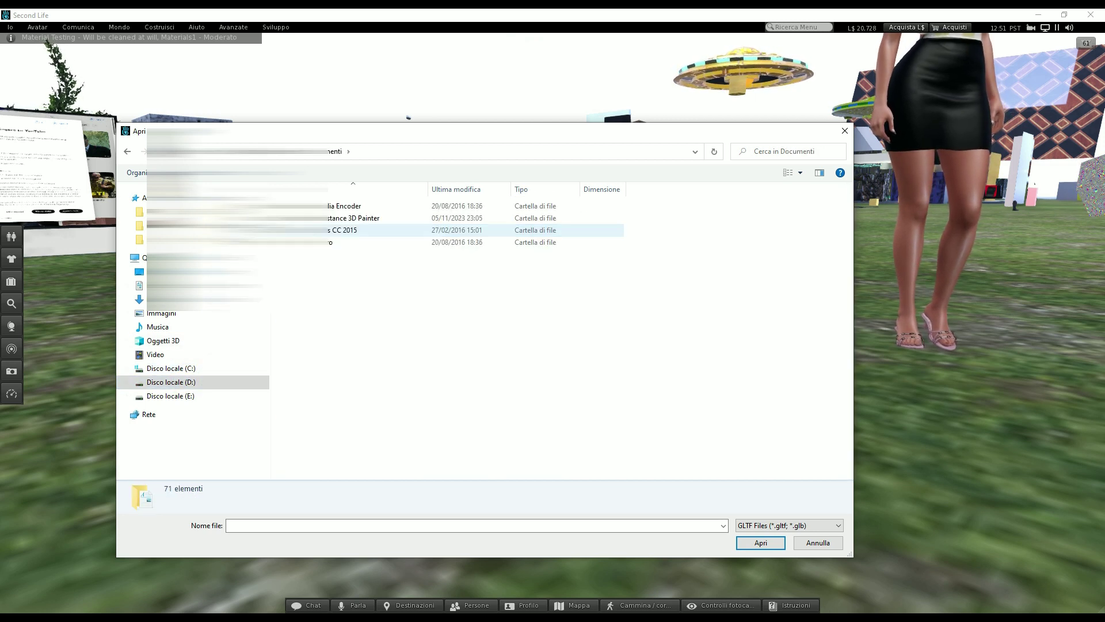
pyautogui.doubleClick(330, 219)
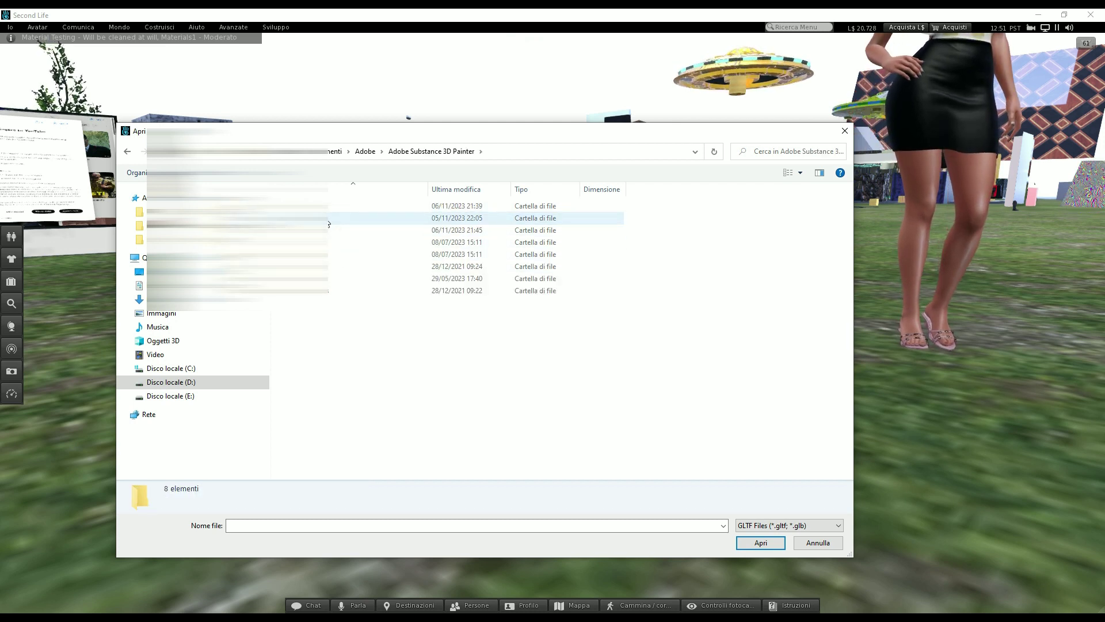
pyautogui.doubleClick(293, 230)
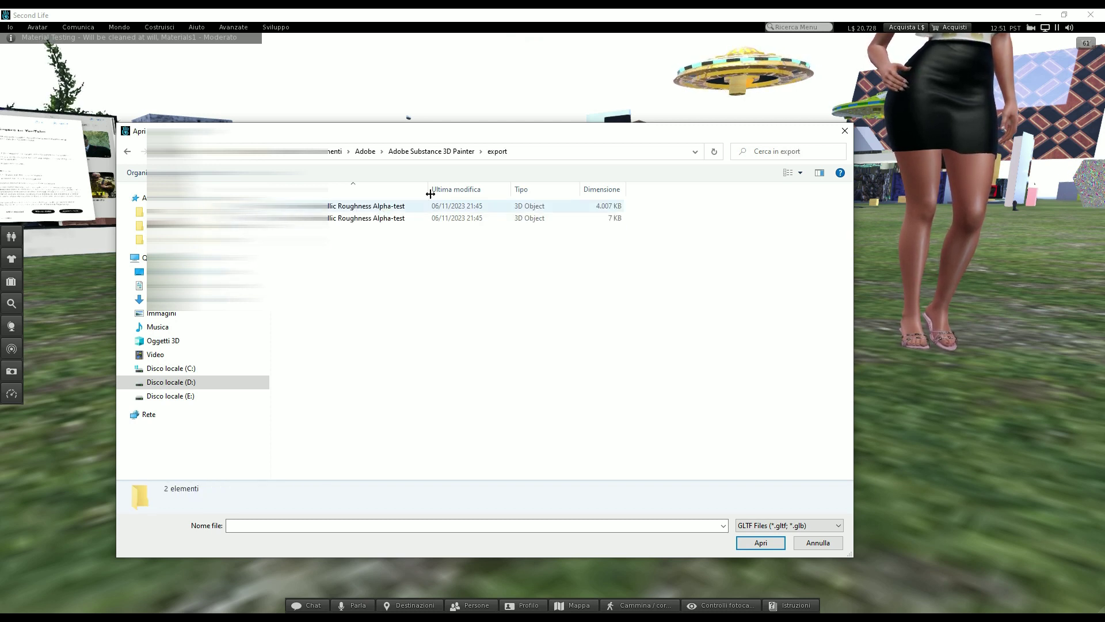
# Step: Choose the 4.007 KB PBR - Metallic Roughness Alpha-test file and open it for the material upload
pyautogui.moveTo(430, 186); pyautogui.dragTo(452, 190)
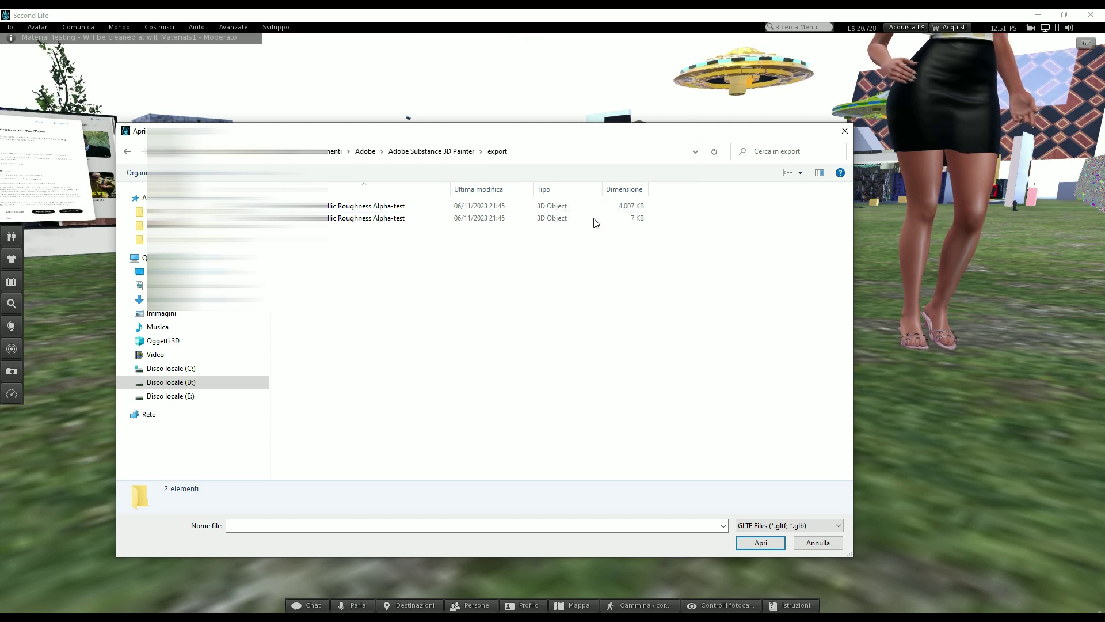
pyautogui.click(641, 206)
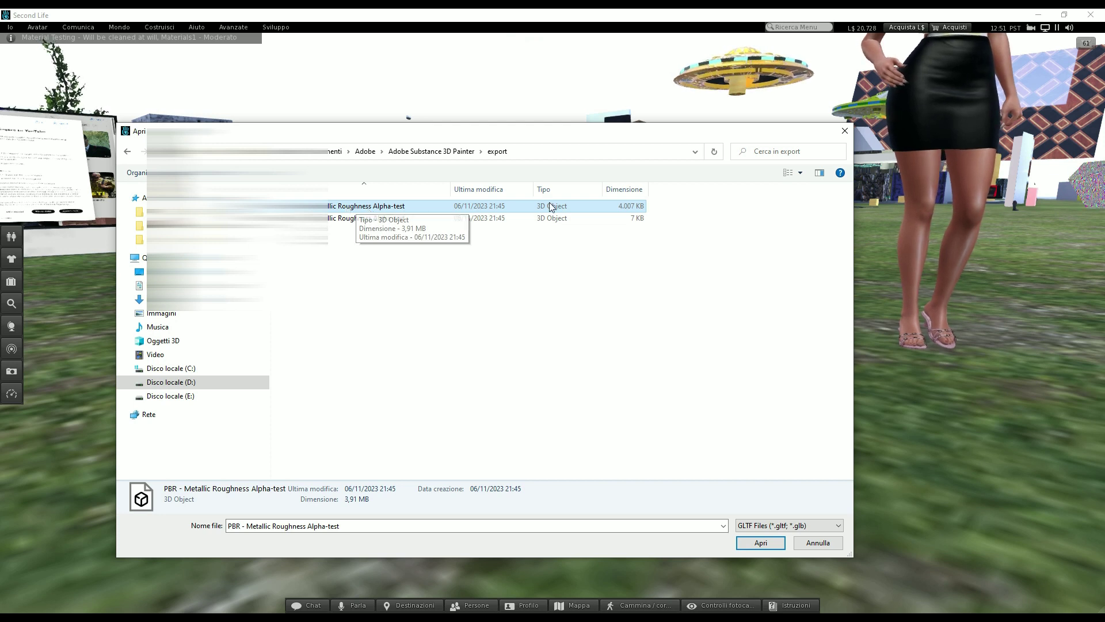
pyautogui.click(410, 206)
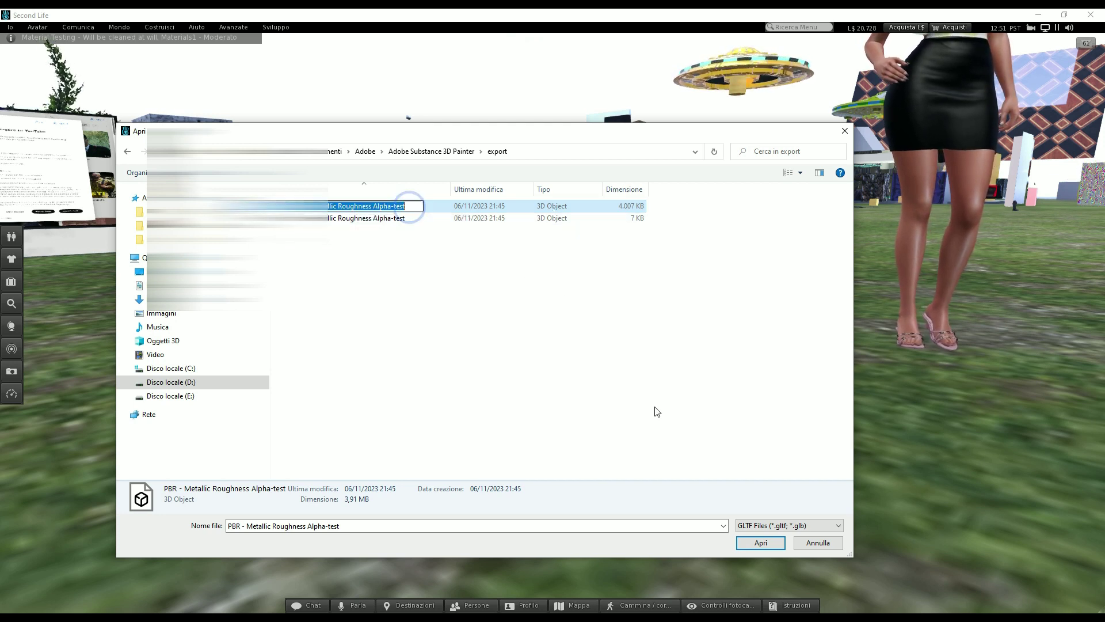
pyautogui.click(447, 275)
pyautogui.click(409, 206)
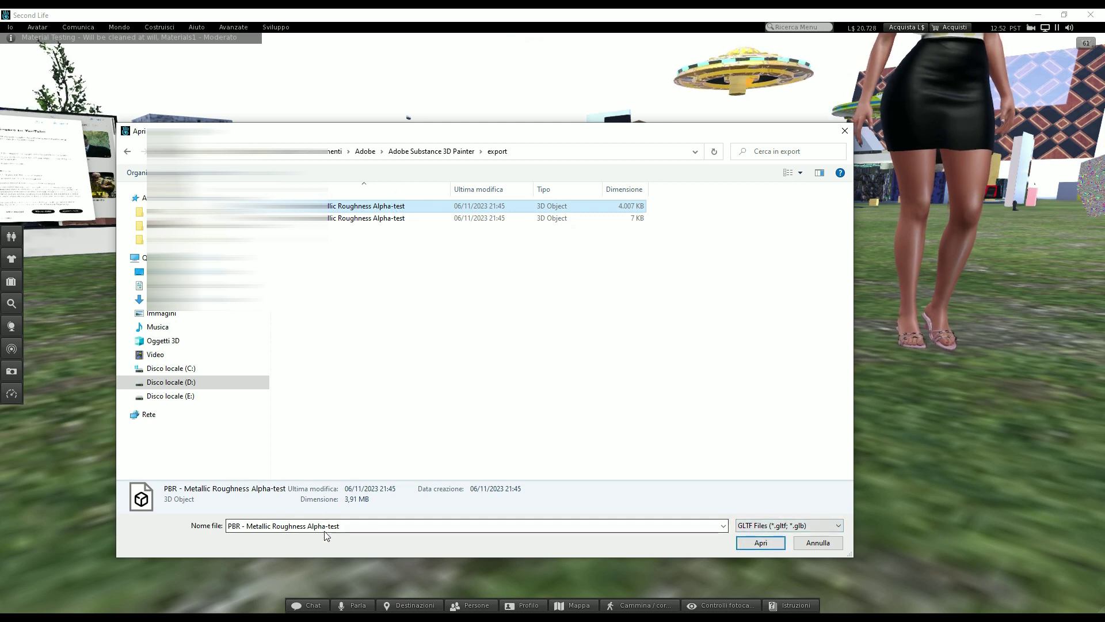
pyautogui.click(759, 543)
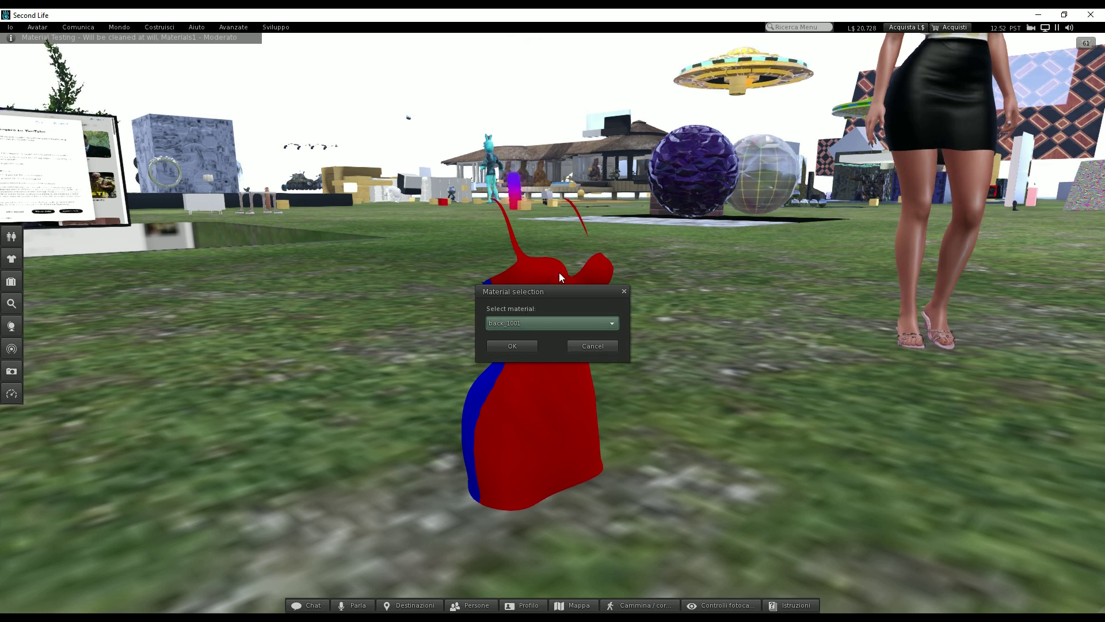
# Step: Set the material selection to Bulk Upload All and confirm the paid upload of the materials
pyautogui.click(612, 323)
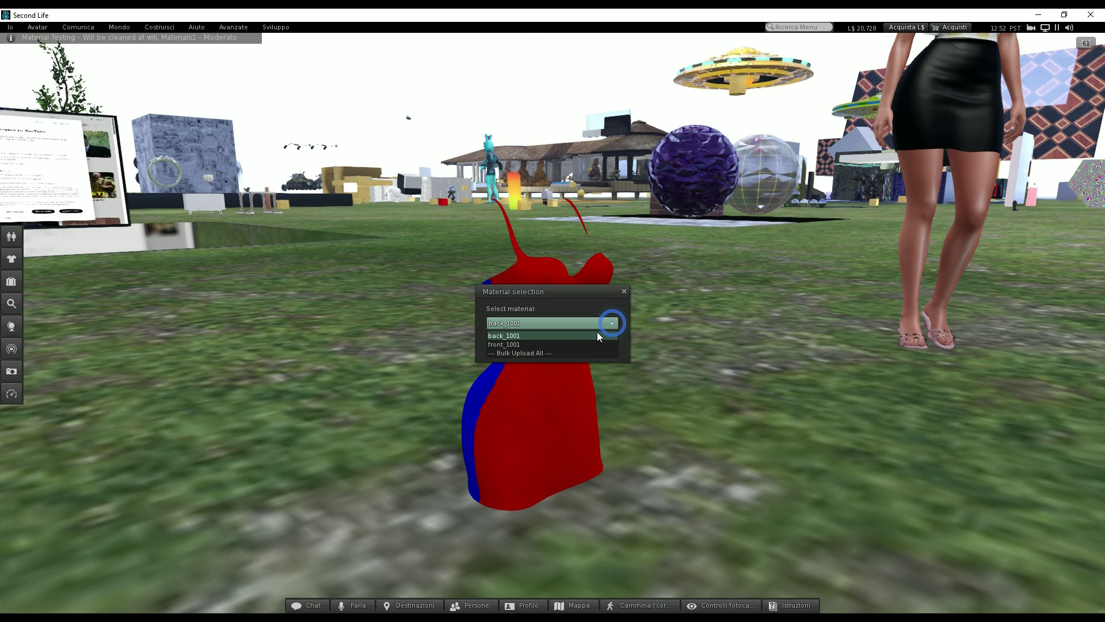
pyautogui.click(516, 354)
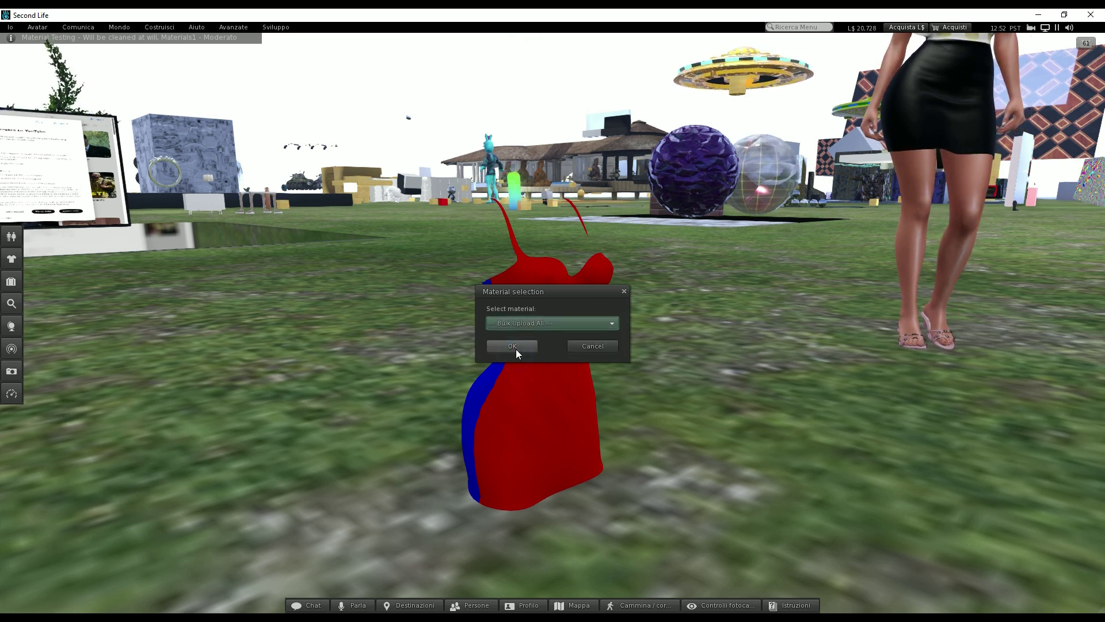
pyautogui.click(513, 346)
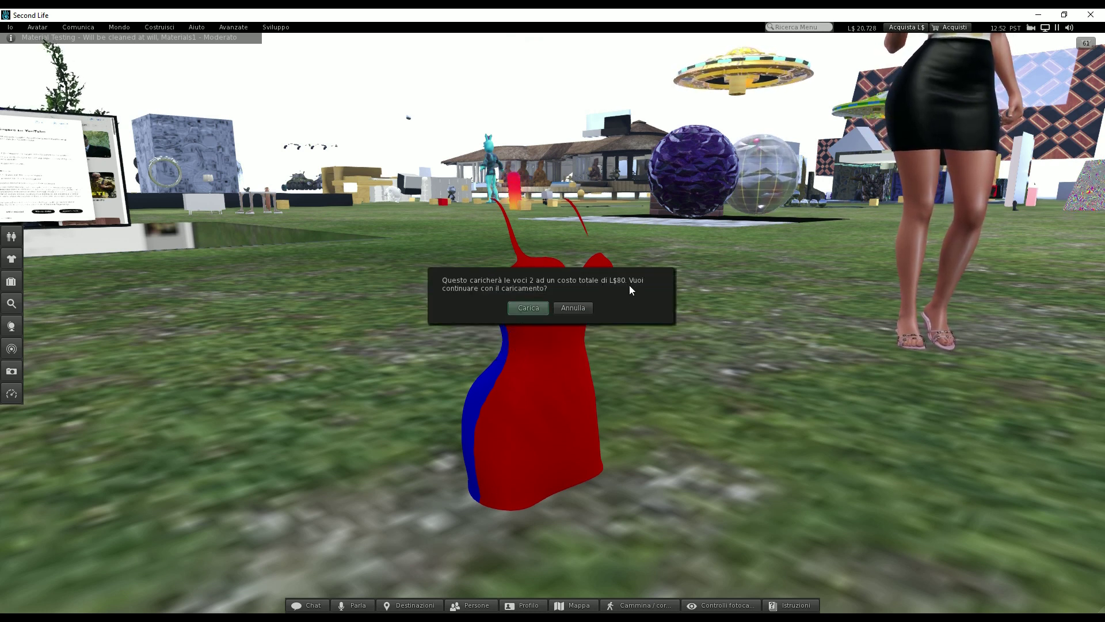
pyautogui.click(529, 310)
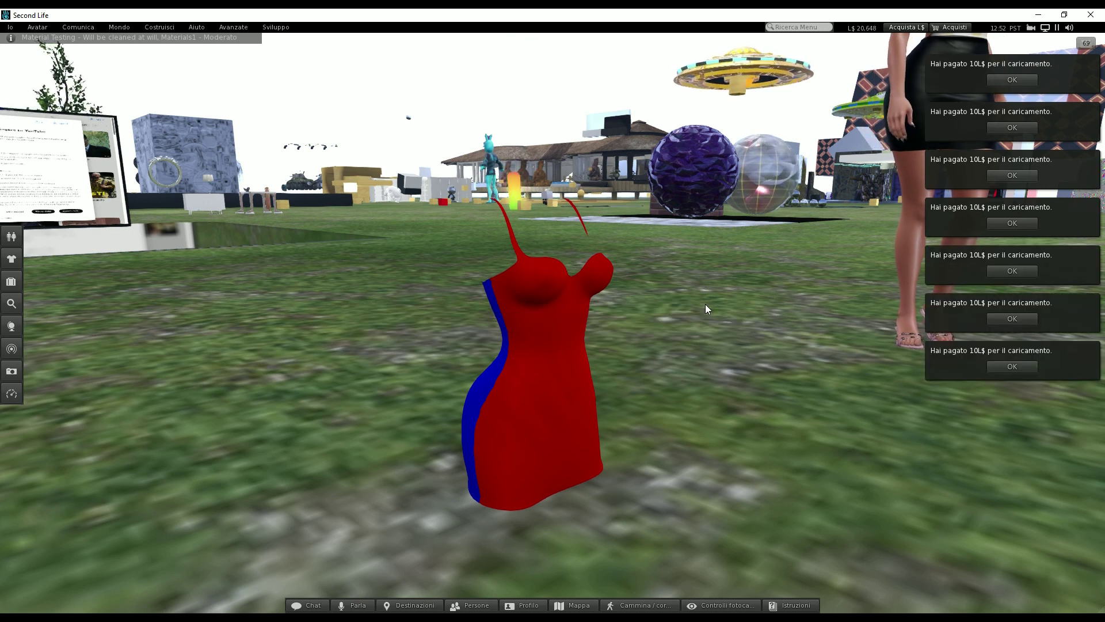
# Step: Open the inventory's recent items and expand the Materials folder
pyautogui.click(11, 281)
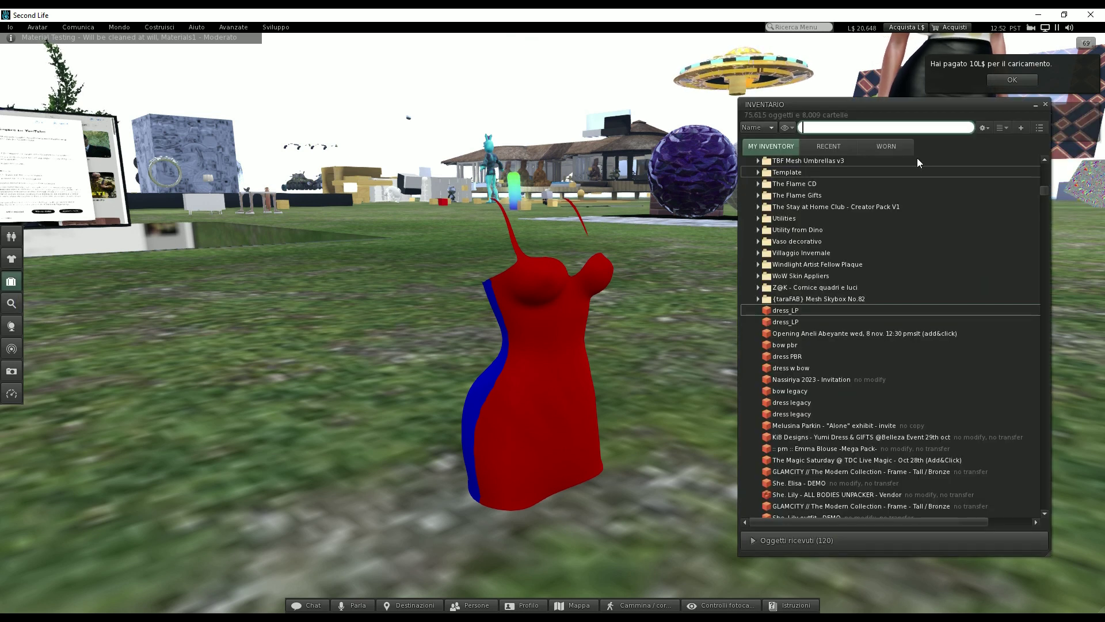
pyautogui.click(839, 148)
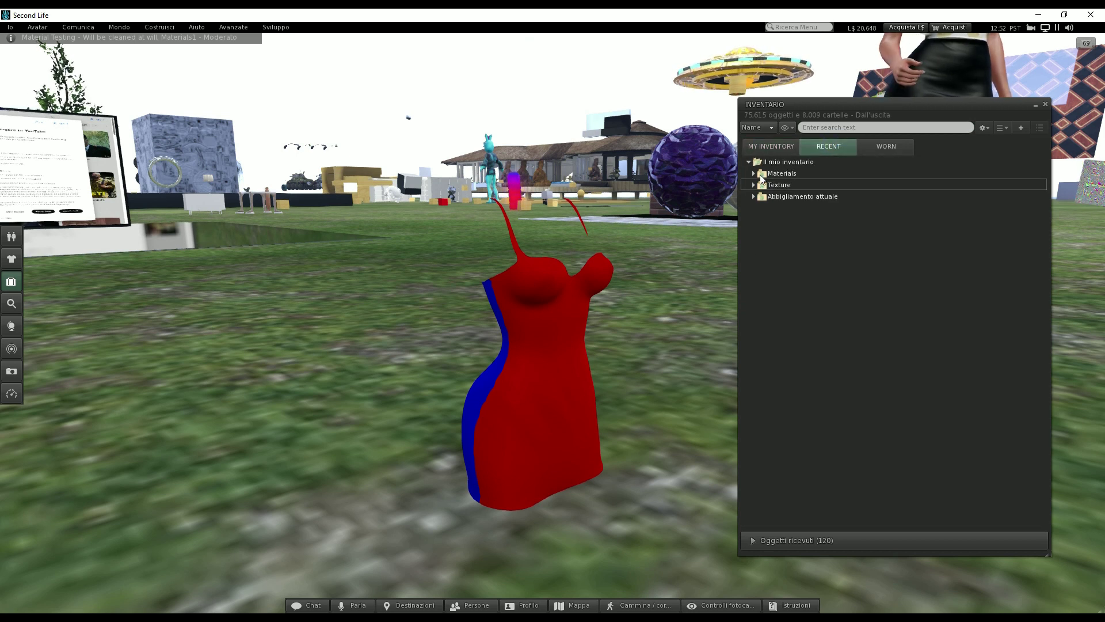
pyautogui.click(766, 173)
pyautogui.click(753, 173)
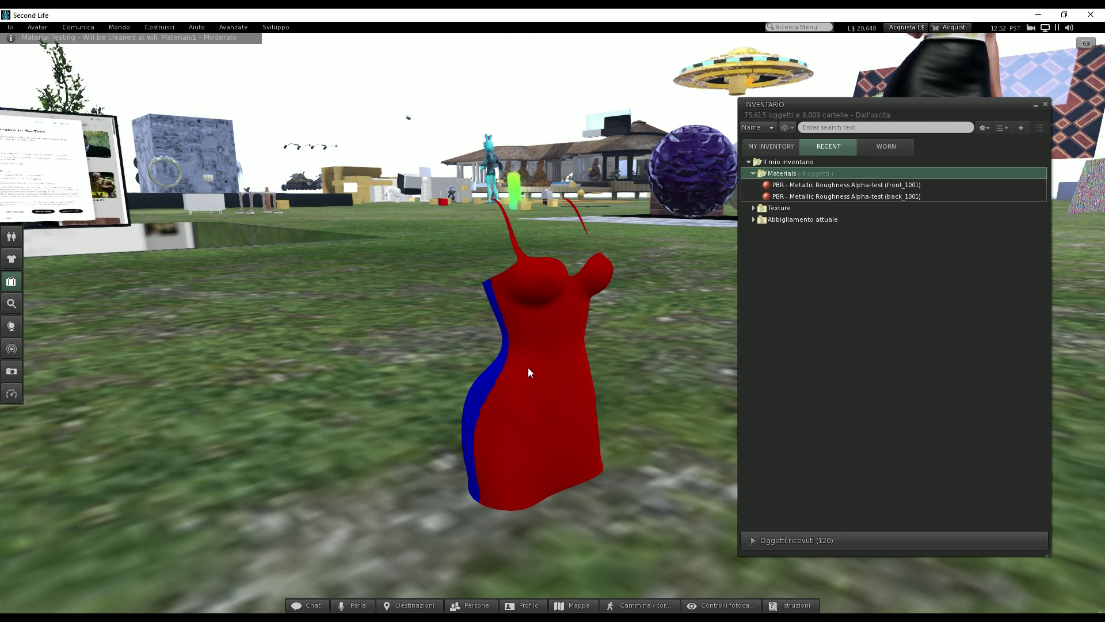
# Step: Open the red and blue dress for editing and show its texture settings
pyautogui.scroll(2, 589, 363)
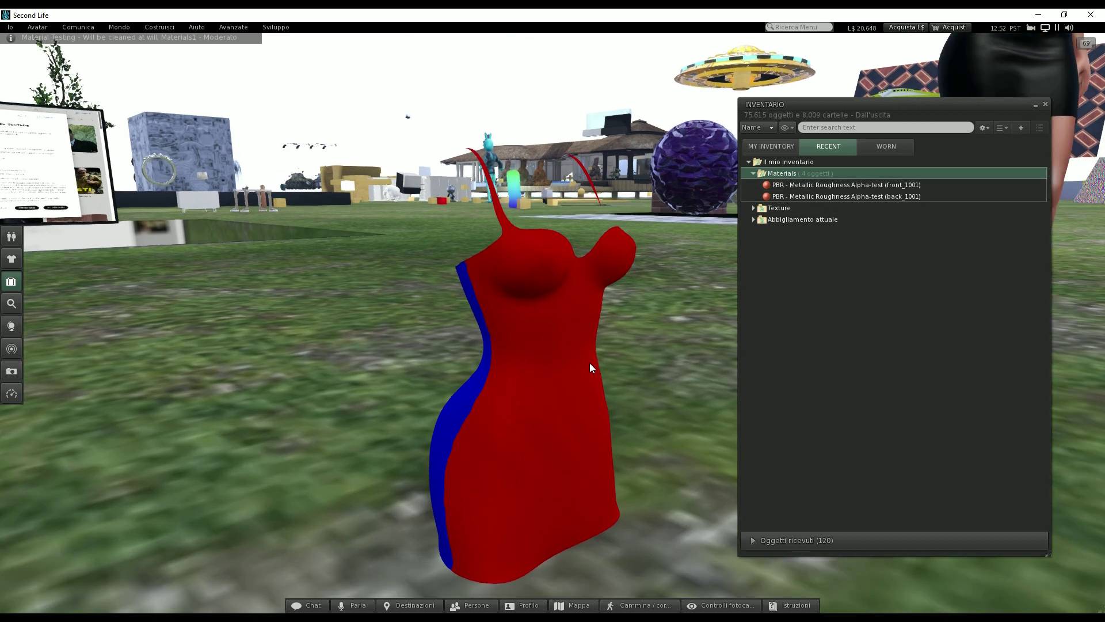
pyautogui.rightClick(526, 344)
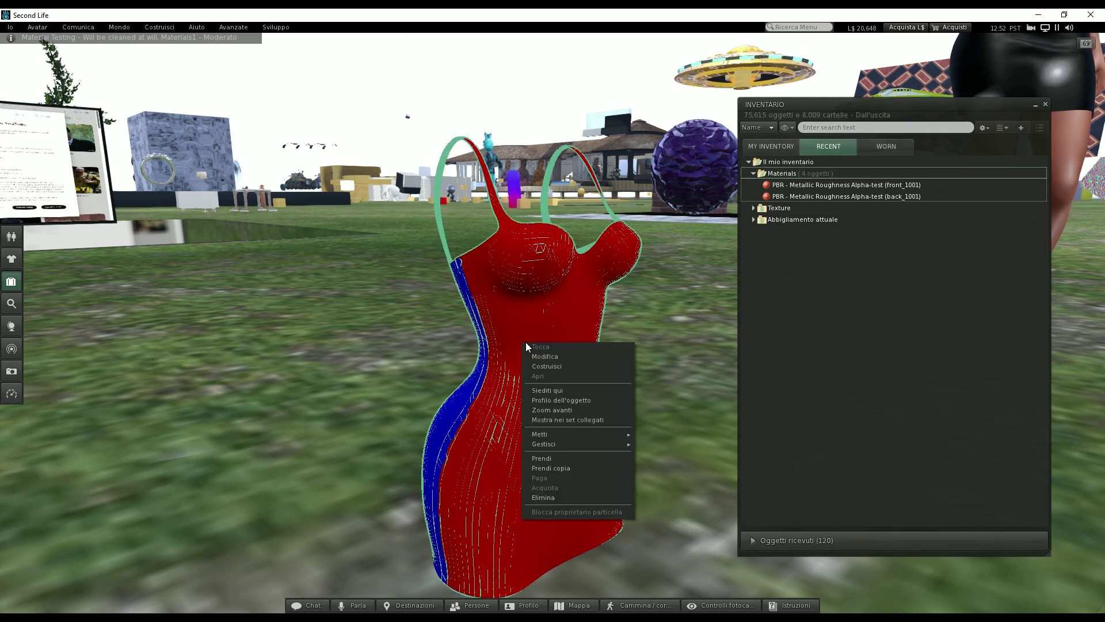
pyautogui.click(555, 357)
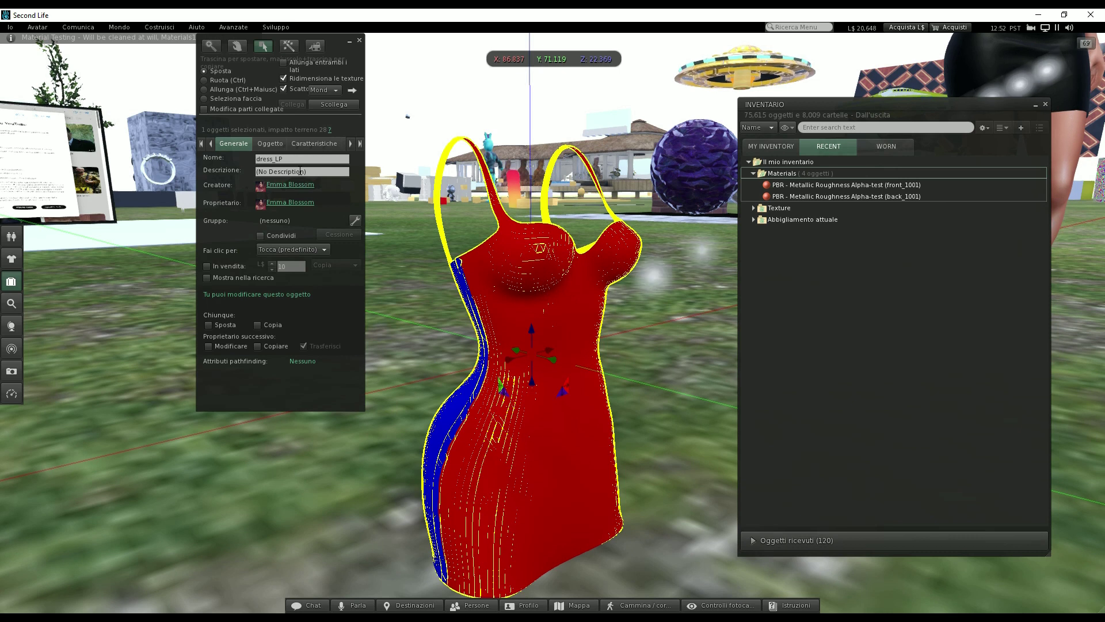
pyautogui.click(349, 144)
pyautogui.click(349, 144)
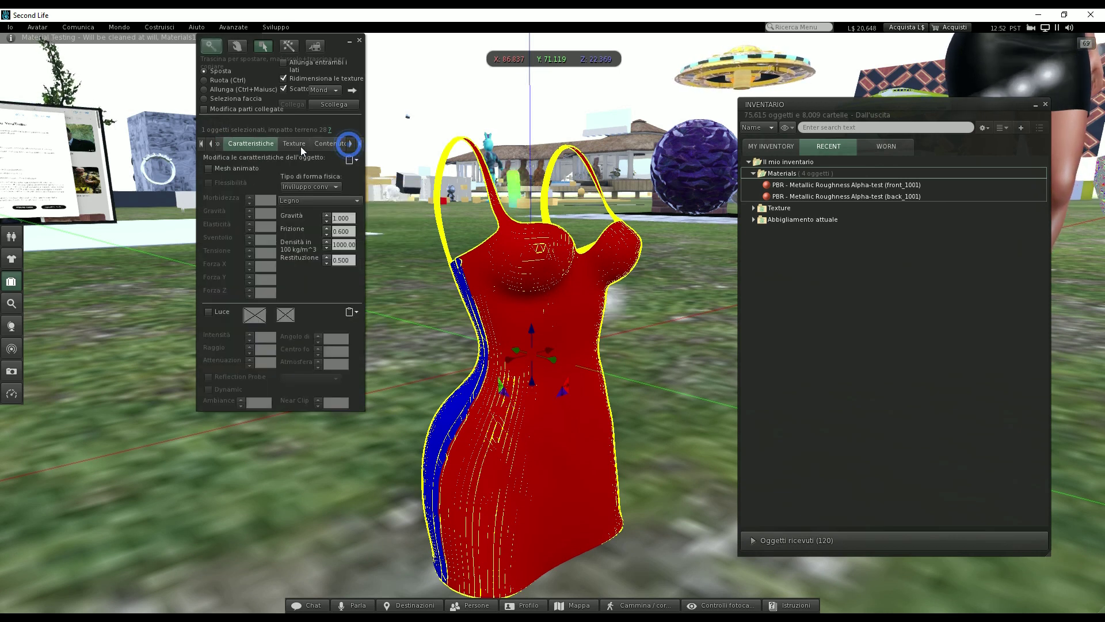
pyautogui.click(297, 147)
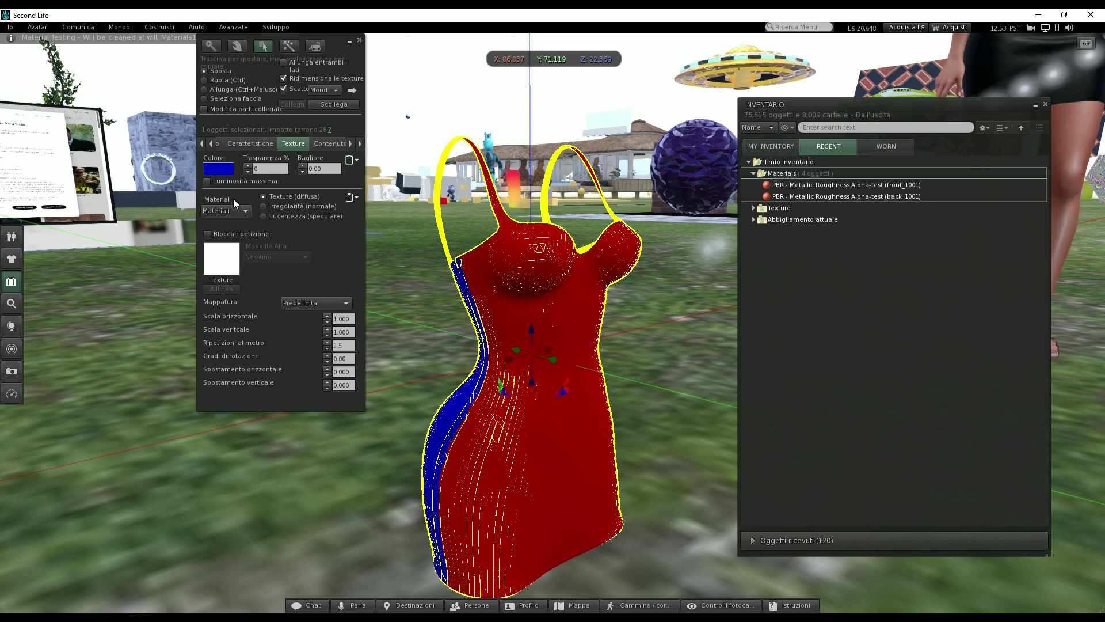
# Step: Select only the dress's red front face and apply the material PBR - Metallic Roughness Alpha-test (front_1001) to it
pyautogui.click(213, 99)
pyautogui.click(542, 343)
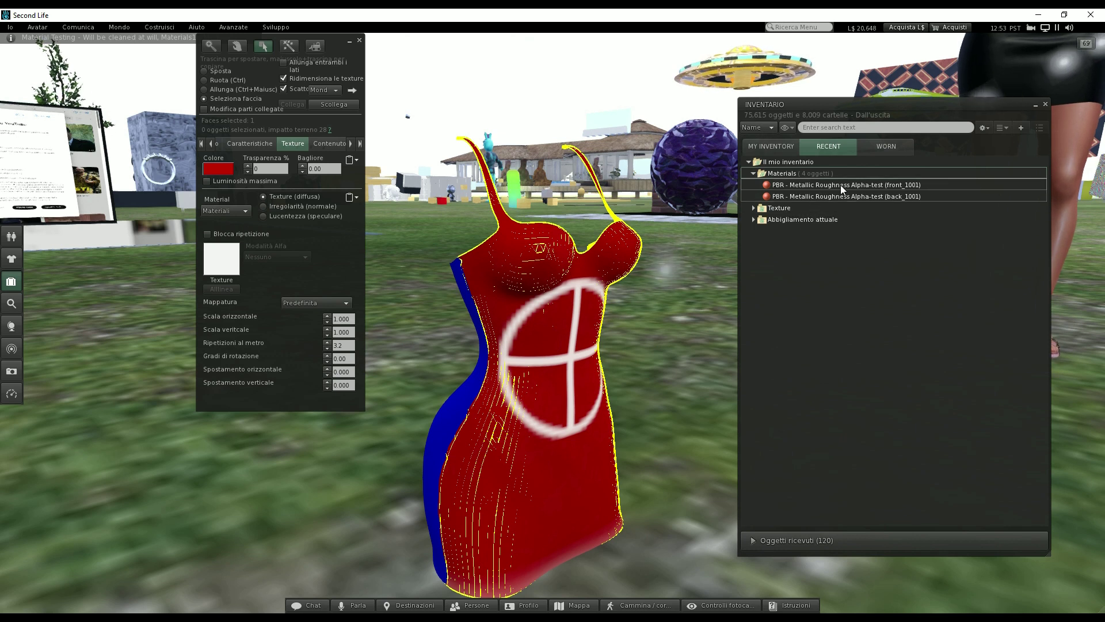
pyautogui.click(910, 188)
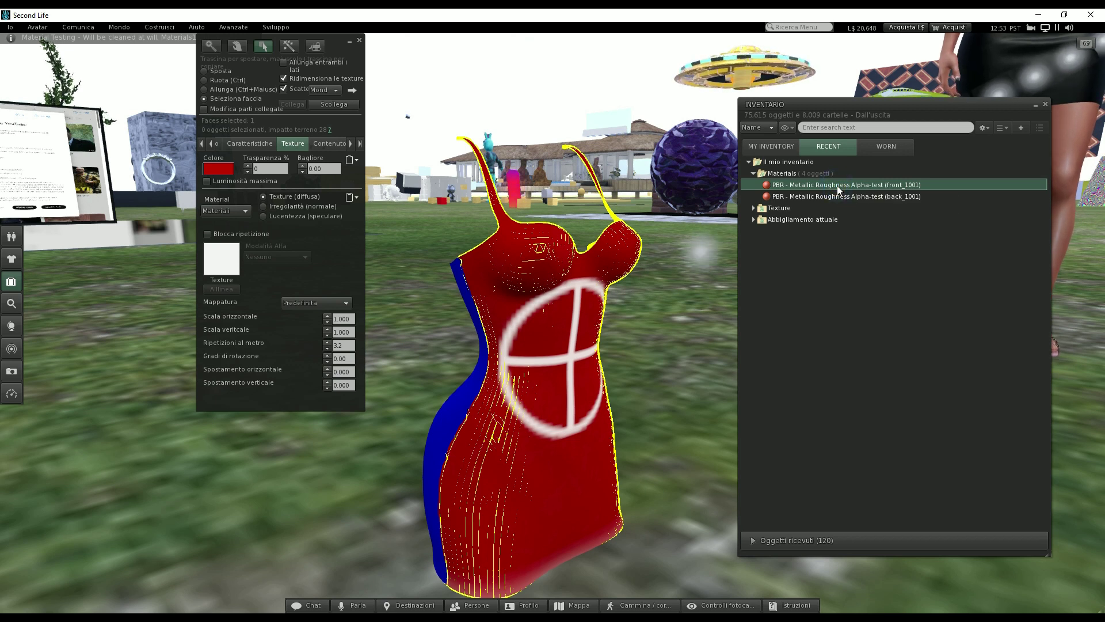
pyautogui.moveTo(837, 185); pyautogui.dragTo(556, 377)
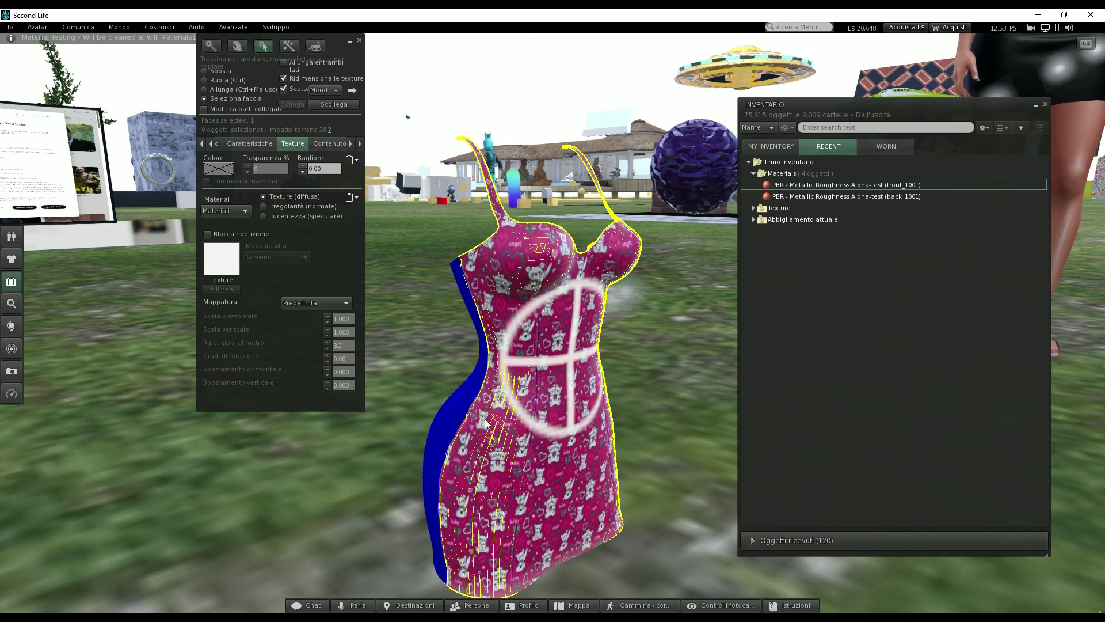
# Step: Select the dress's blue back face, apply PBR - Metallic Roughness Alpha-test (back_1001) to it, and close the inventory and edit windows
pyautogui.keyDown('alt'); pyautogui.moveTo(486, 419); pyautogui.dragTo(511, 295); pyautogui.keyUp('alt')
pyautogui.click(506, 295)
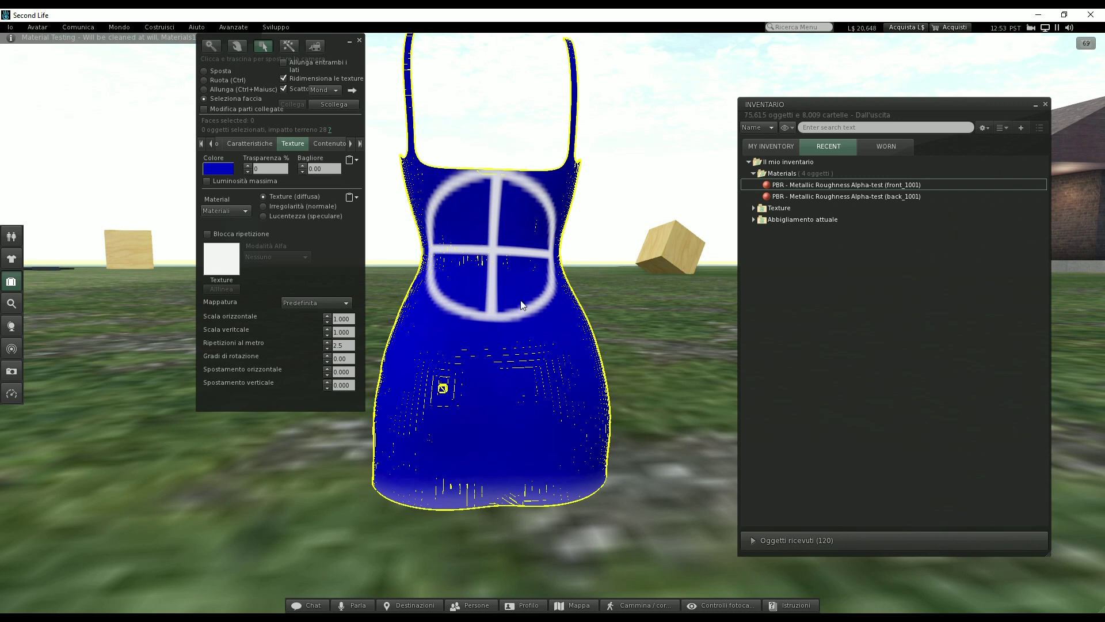
pyautogui.click(826, 196)
pyautogui.moveTo(829, 197); pyautogui.dragTo(523, 334)
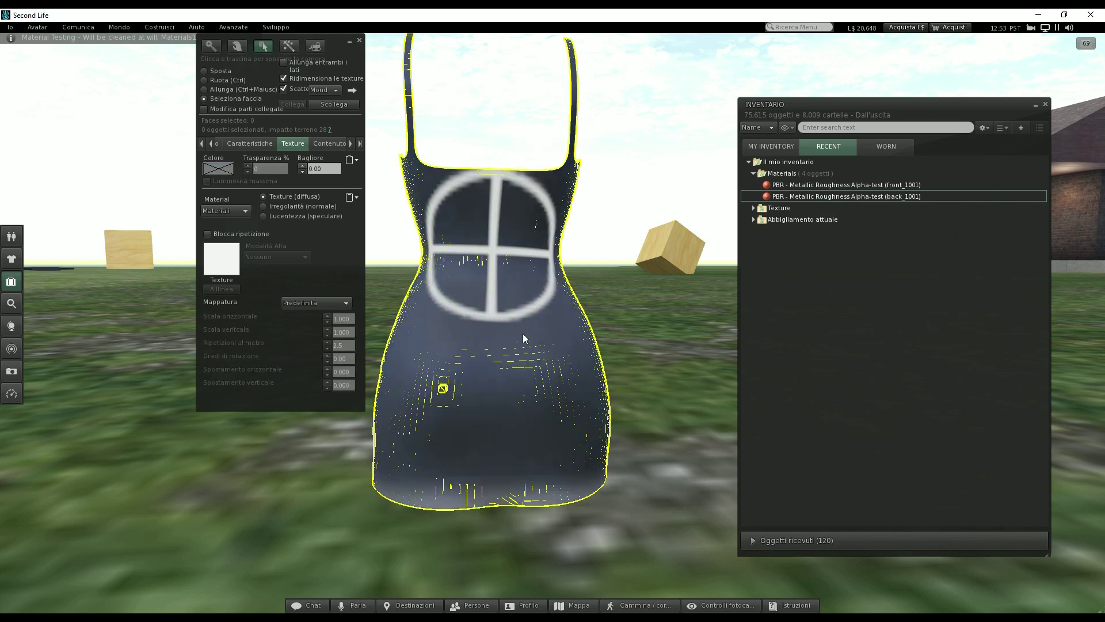
pyautogui.click(1045, 104)
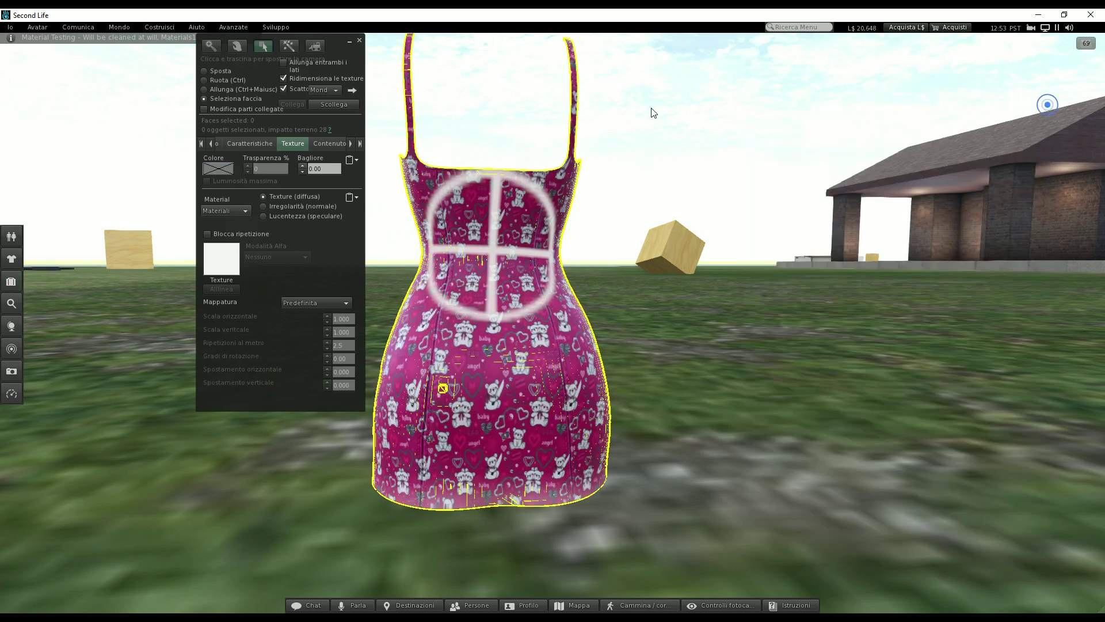
pyautogui.click(359, 41)
# Step: Inspect the dress's pattern and seams up close on the back, and view the whole front
pyautogui.keyDown('ctrl'); pyautogui.keyDown('alt'); pyautogui.moveTo(474, 286); pyautogui.dragTo(1047, 296); pyautogui.keyUp('alt'); pyautogui.keyUp('ctrl')
pyautogui.keyDown('alt'); pyautogui.moveTo(518, 299); pyautogui.dragTo(295, 218); pyautogui.keyUp('alt')
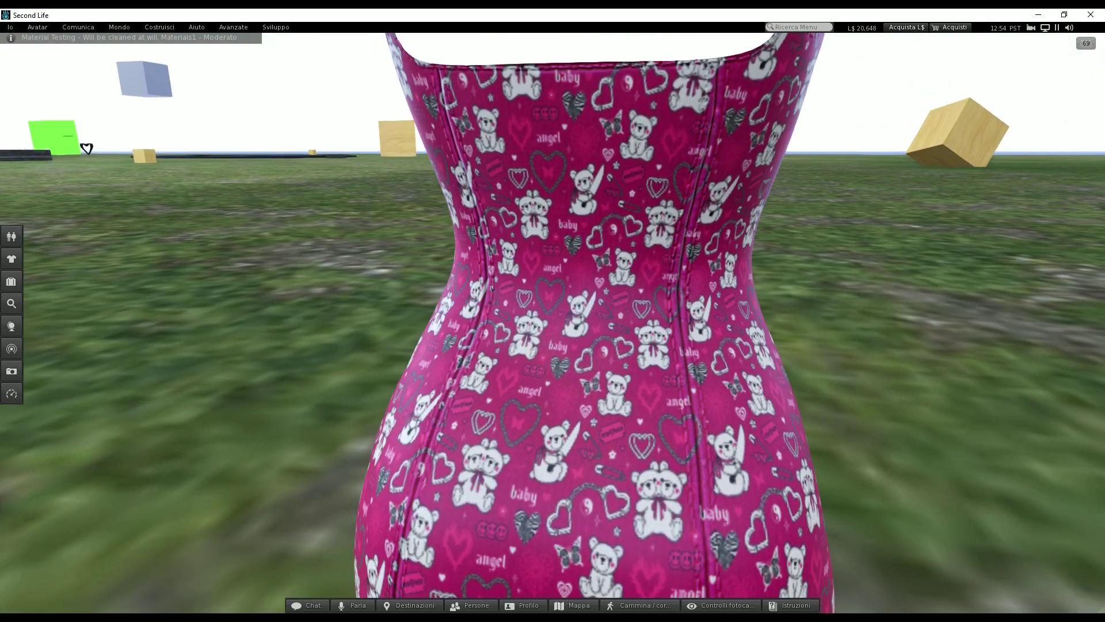
pyautogui.keyDown('ctrl'); pyautogui.keyDown('alt'); pyautogui.moveTo(610, 123); pyautogui.dragTo(448, 230); pyautogui.keyUp('alt'); pyautogui.keyUp('ctrl')
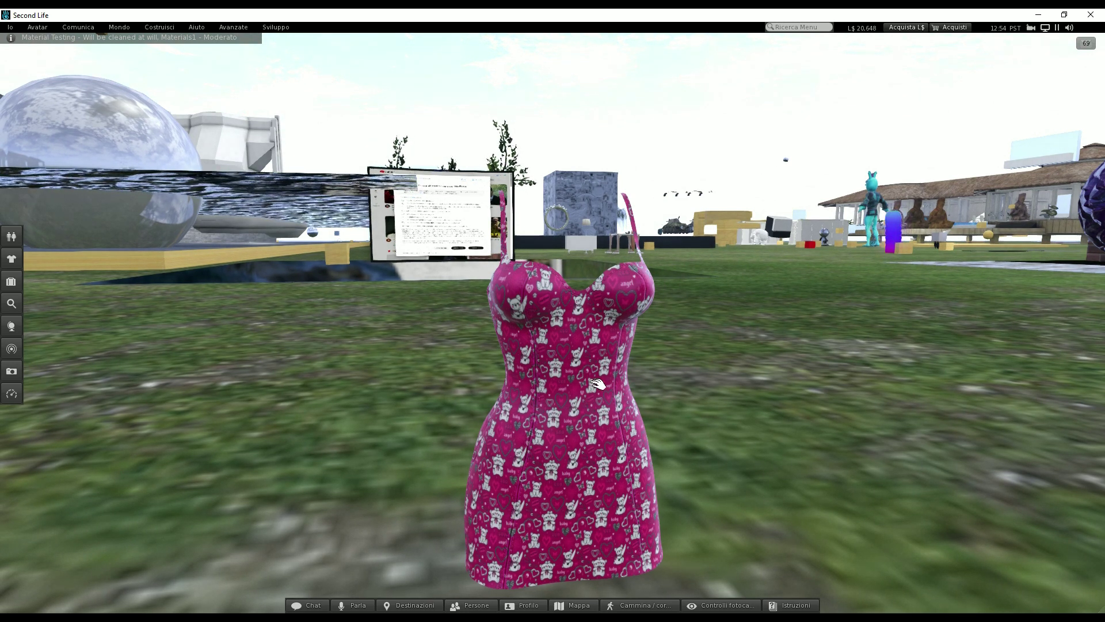
# Step: Review the advanced graphics preferences, including antialiasing, shadows and reflections, and close them keeping the current settings
pyautogui.hotkey('ctrl', 'p')
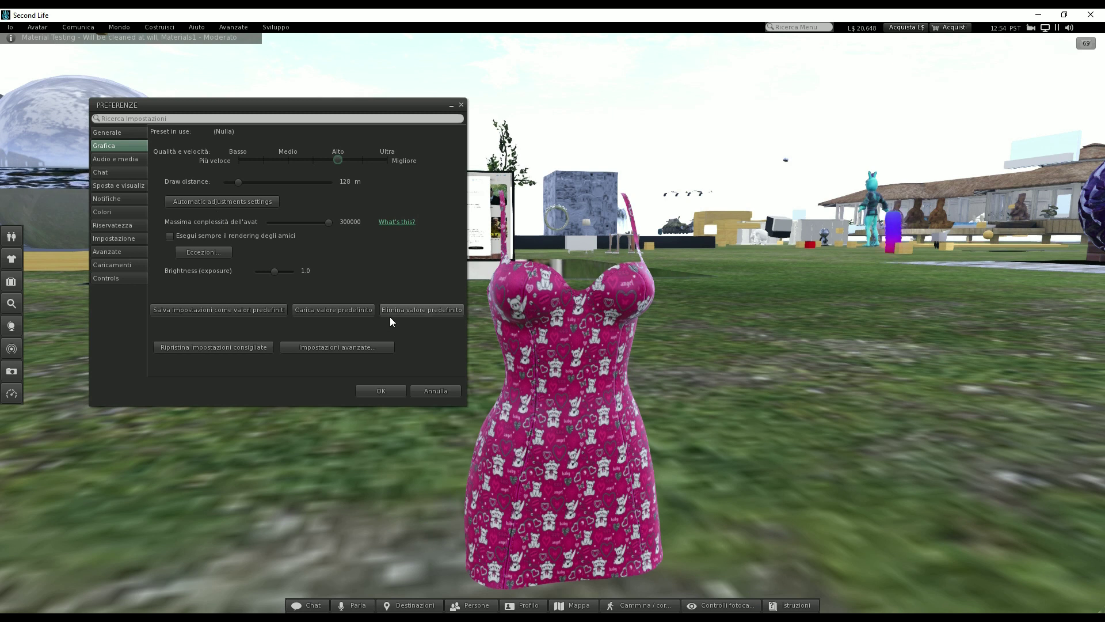
pyautogui.click(346, 347)
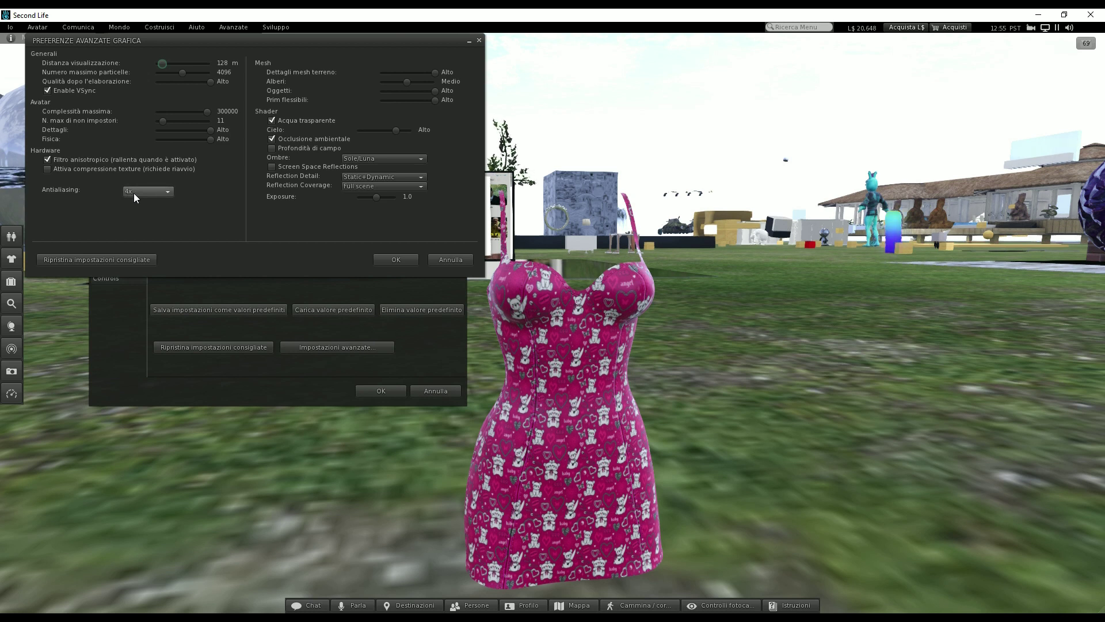
pyautogui.click(396, 260)
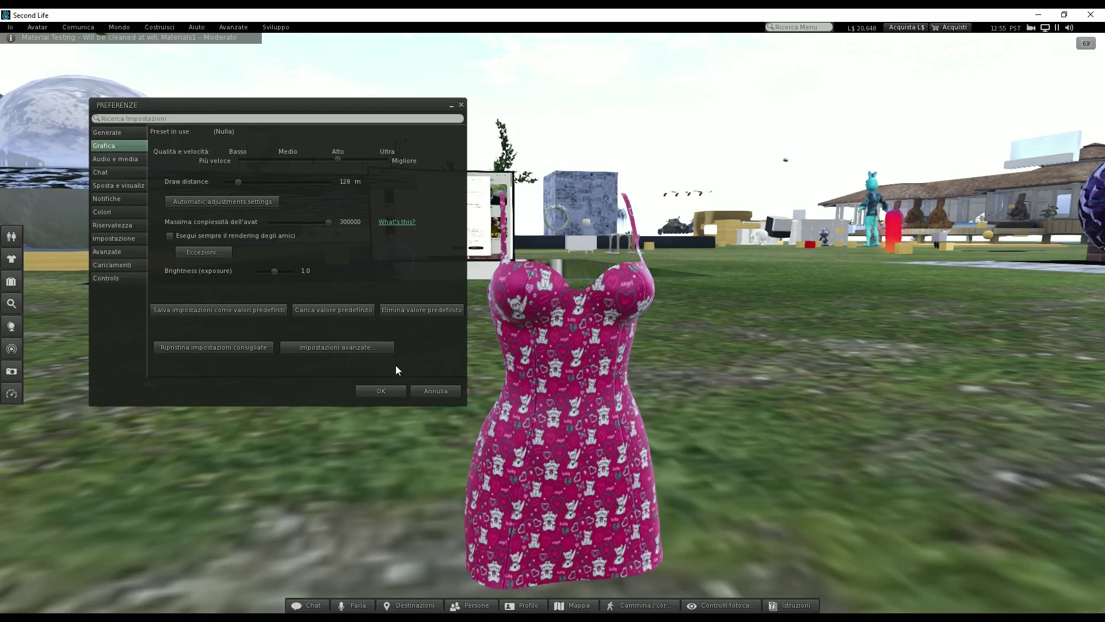
pyautogui.click(384, 391)
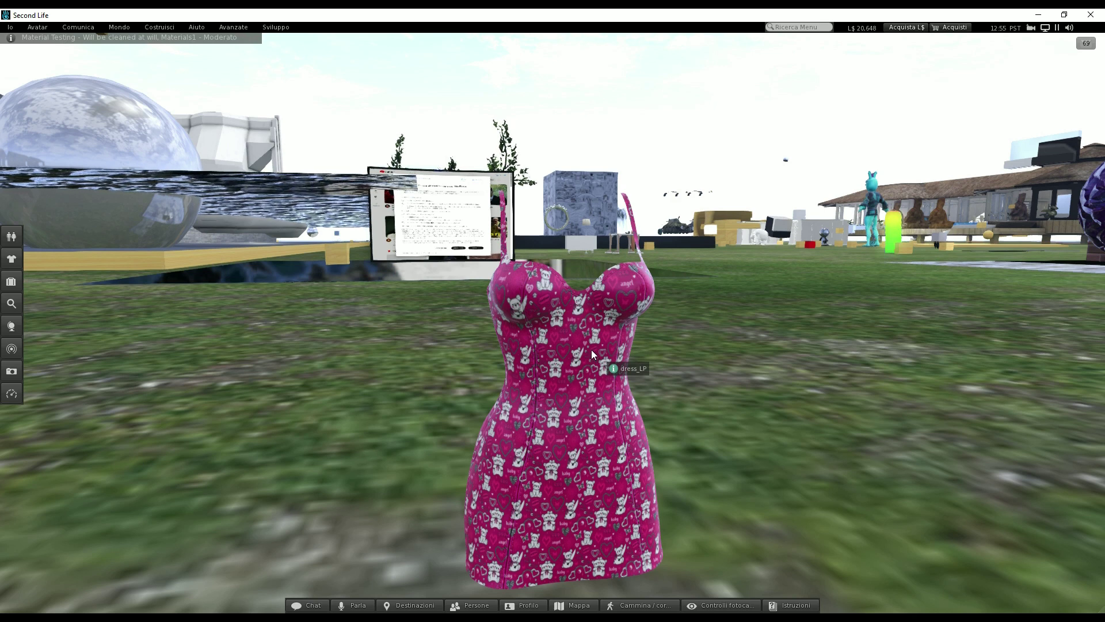
# Step: View the textured dress from a slightly different front angle and from farther away beside the avatar
pyautogui.keyDown('alt'); pyautogui.moveTo(595, 346); pyautogui.dragTo(659, 294); pyautogui.keyUp('alt')
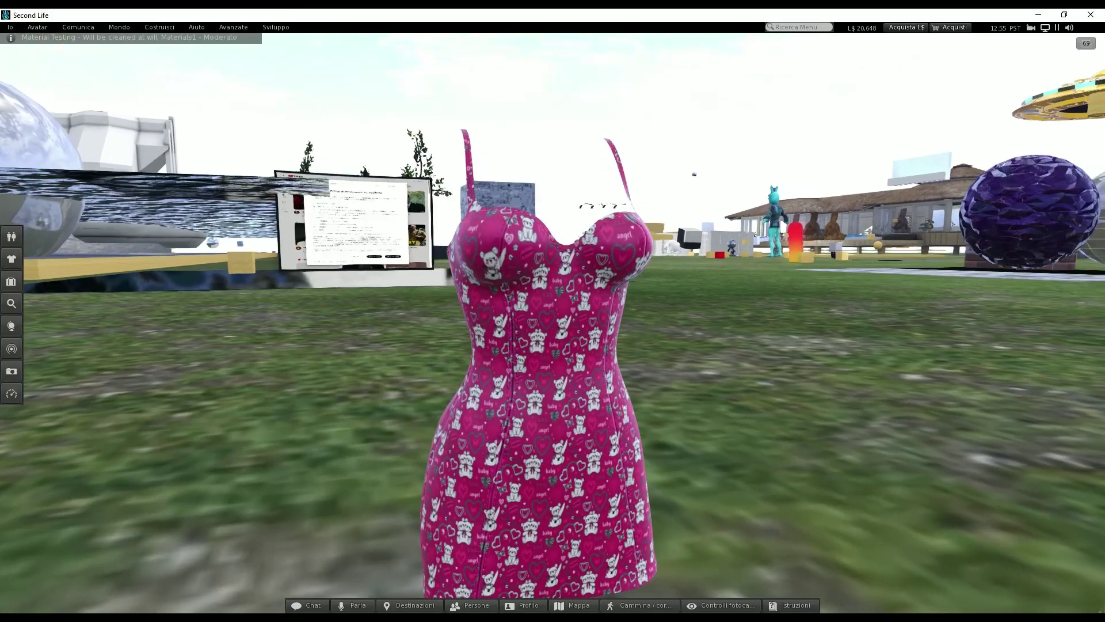
pyautogui.keyDown('alt'); pyautogui.moveTo(553, 310); pyautogui.dragTo(547, 371); pyautogui.keyUp('alt')
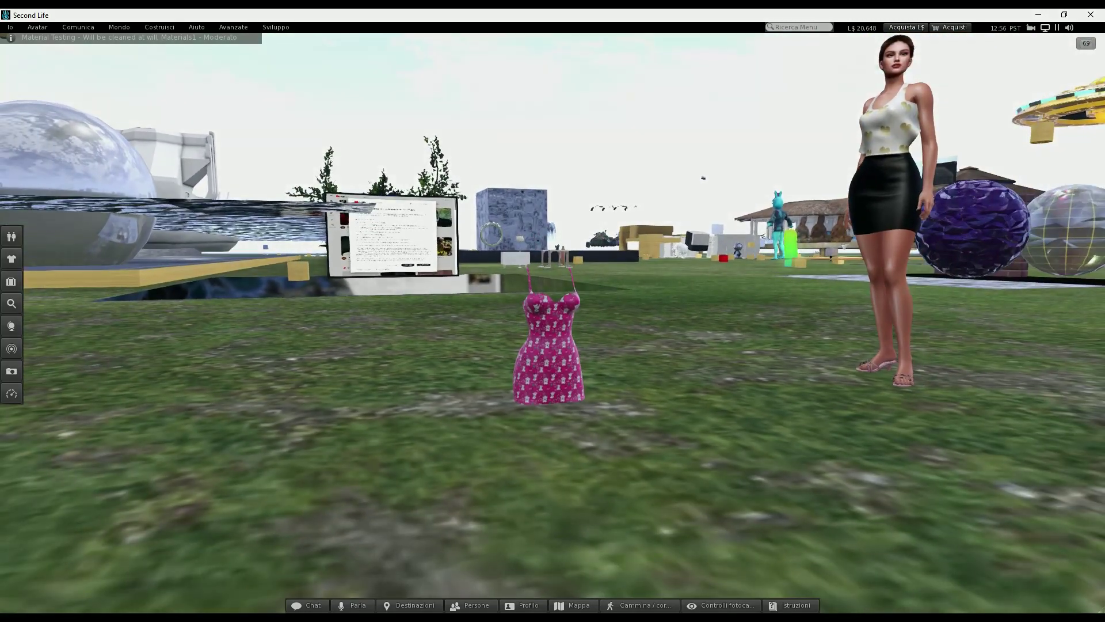